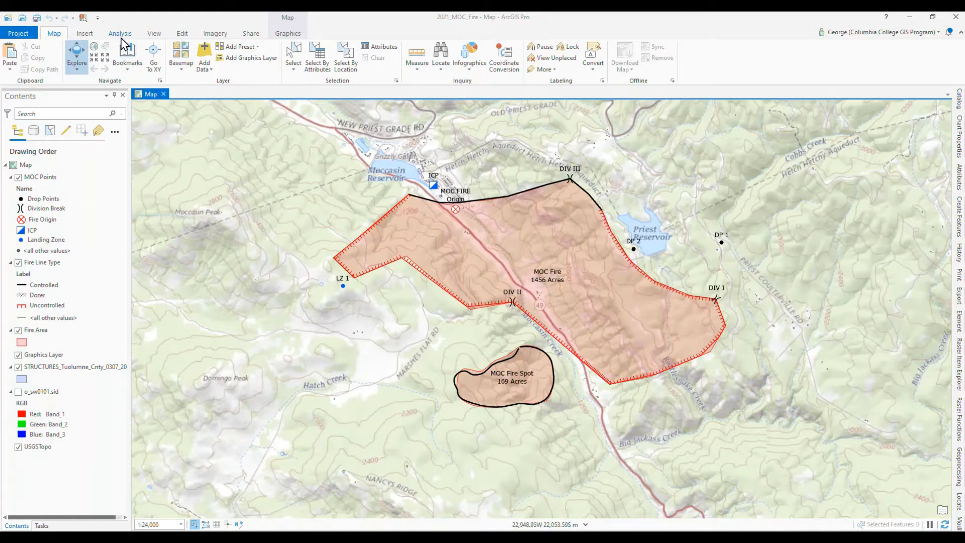
left_click(151, 35)
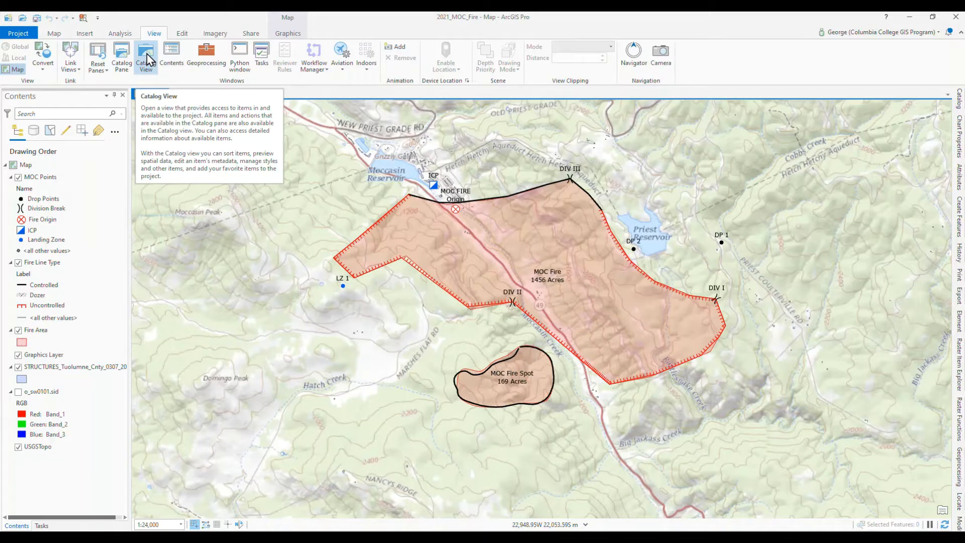
left_click(54, 33)
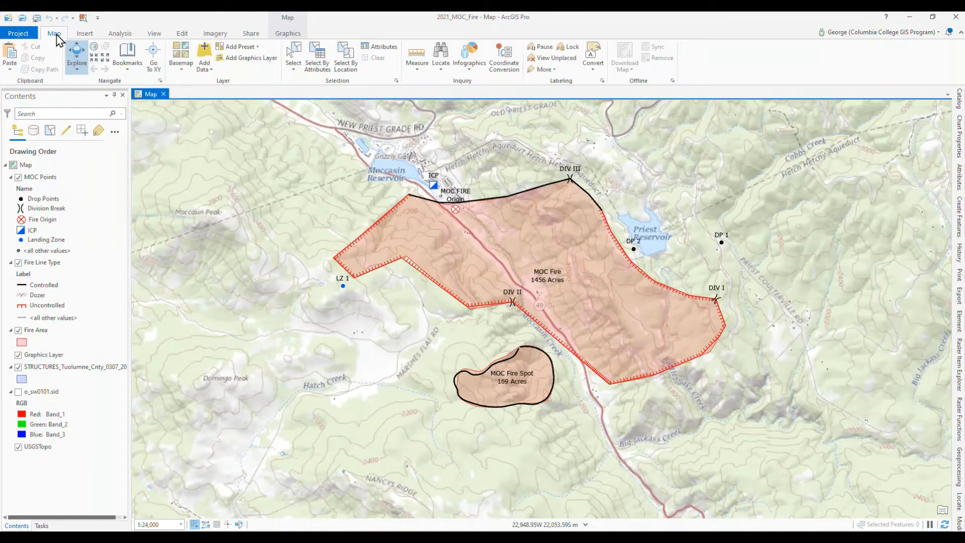
Step: Enable editing with the MOC Points layer selected and pin the Create Features pane open
left_click(42, 179)
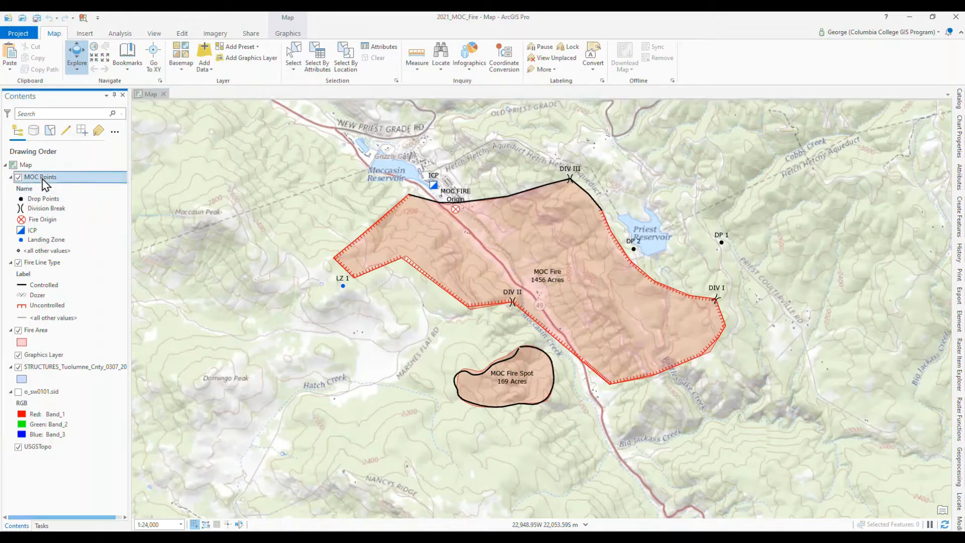
left_click(182, 36)
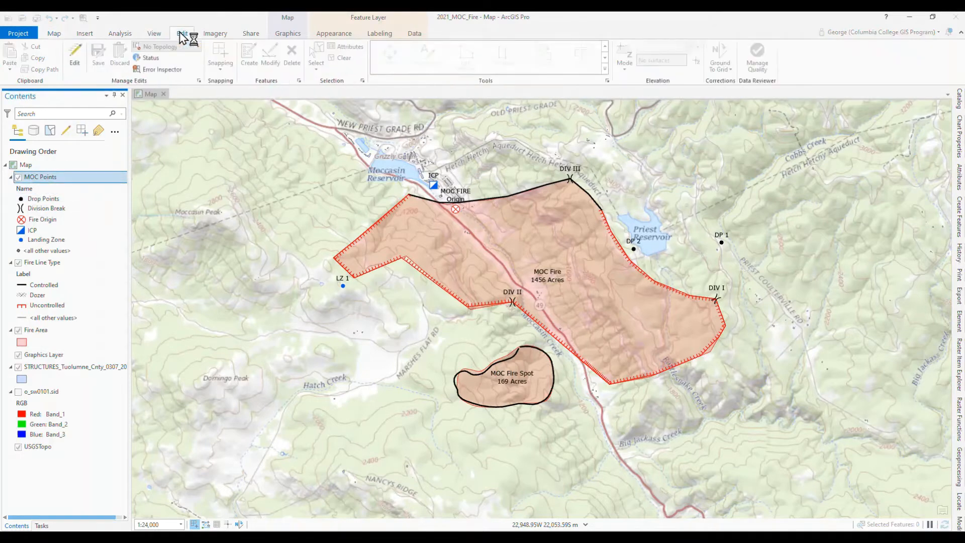
left_click(75, 61)
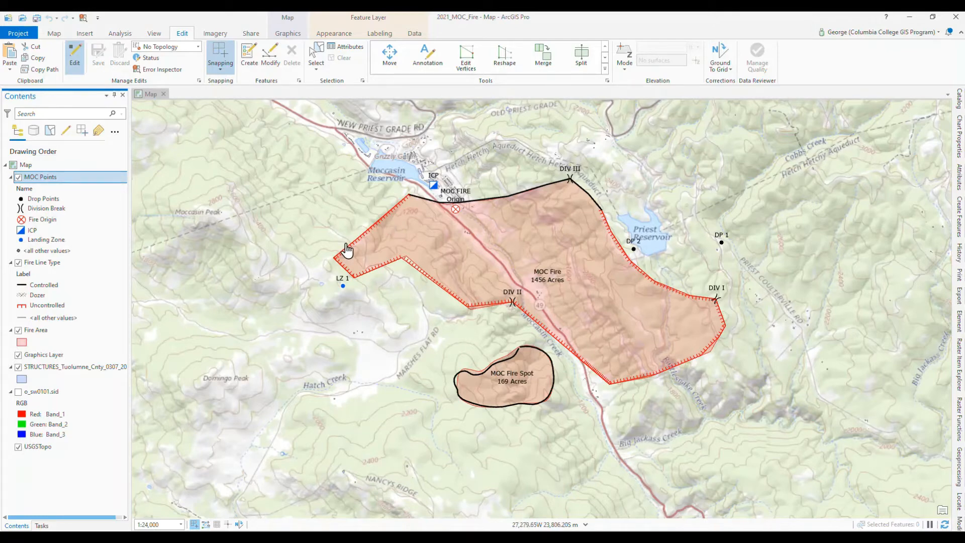
left_click(250, 58)
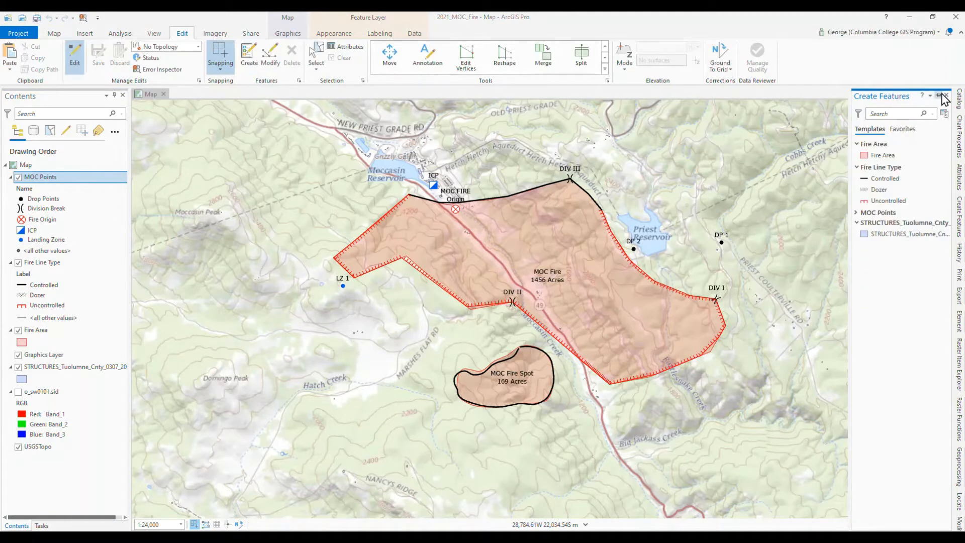
left_click(939, 96)
Step: Draw a freehand Dozer fire line southeast of the MOC Fire, running southwest from below DIV I to Big Jackass Creek near the highway
left_click(819, 200)
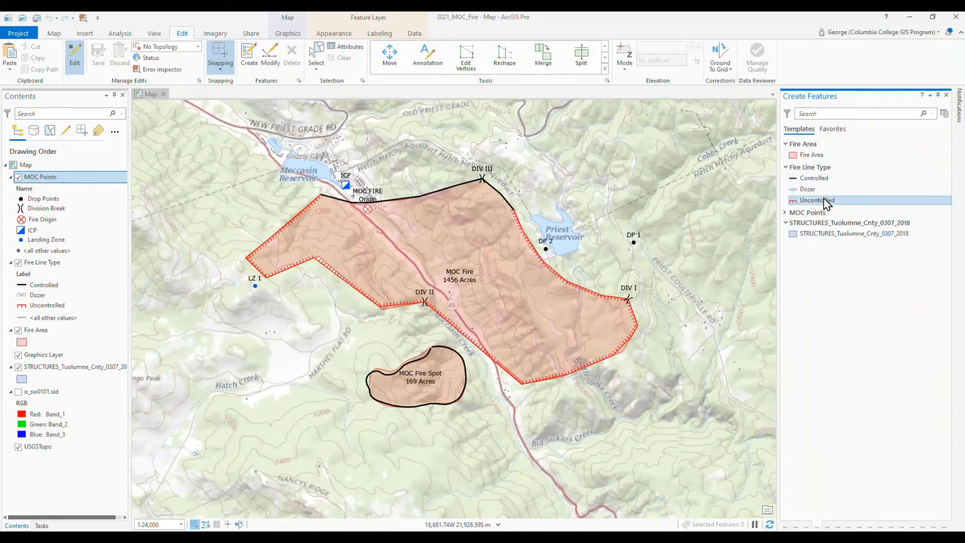
left_click(807, 190)
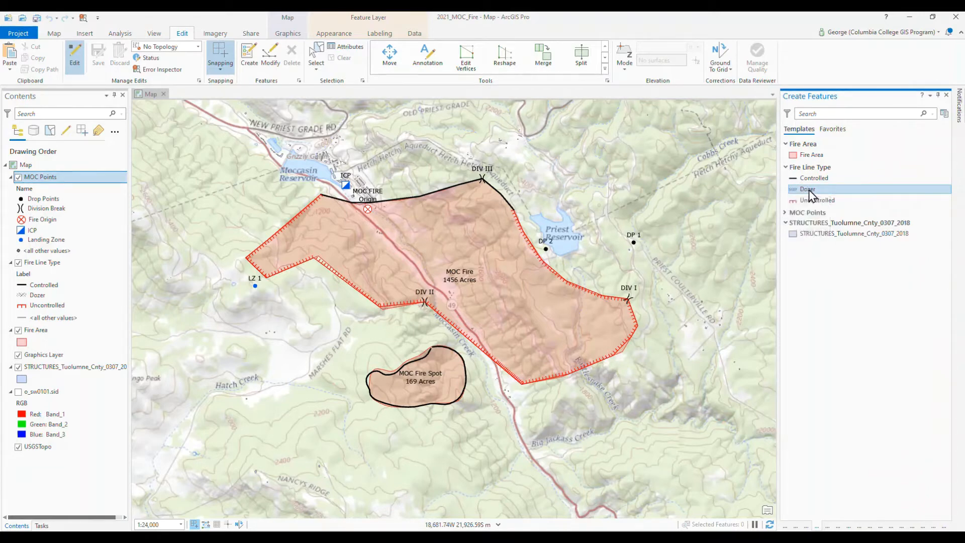
left_click(810, 193)
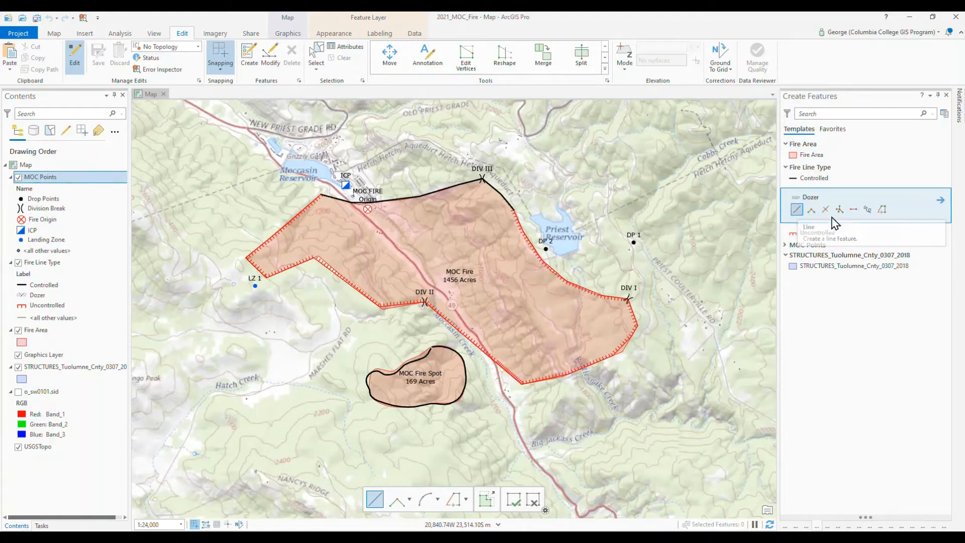
left_click(868, 210)
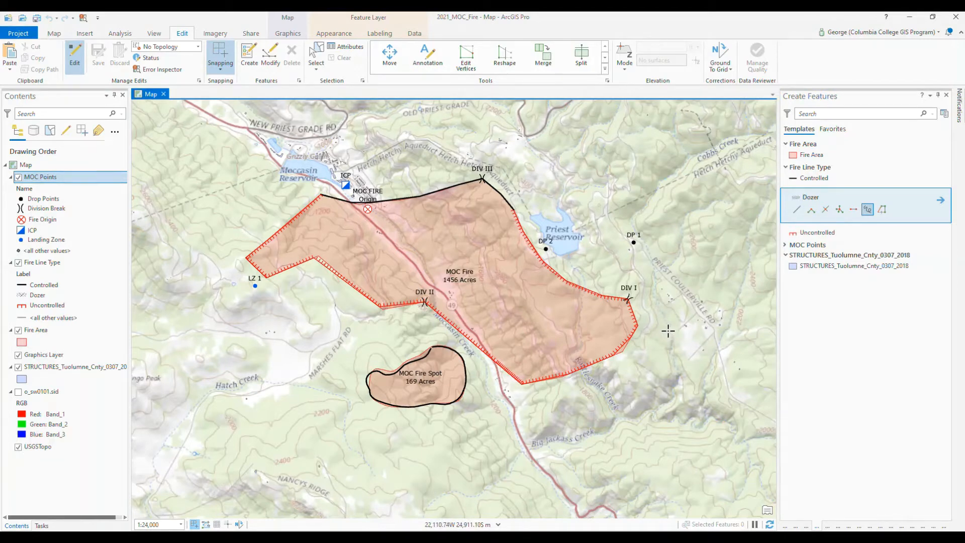
mouse_move(671, 333)
left_mouse_down()
mouse_move(654, 379)
mouse_move(621, 384)
mouse_move(597, 405)
mouse_move(562, 400)
mouse_move(531, 435)
left_mouse_up()
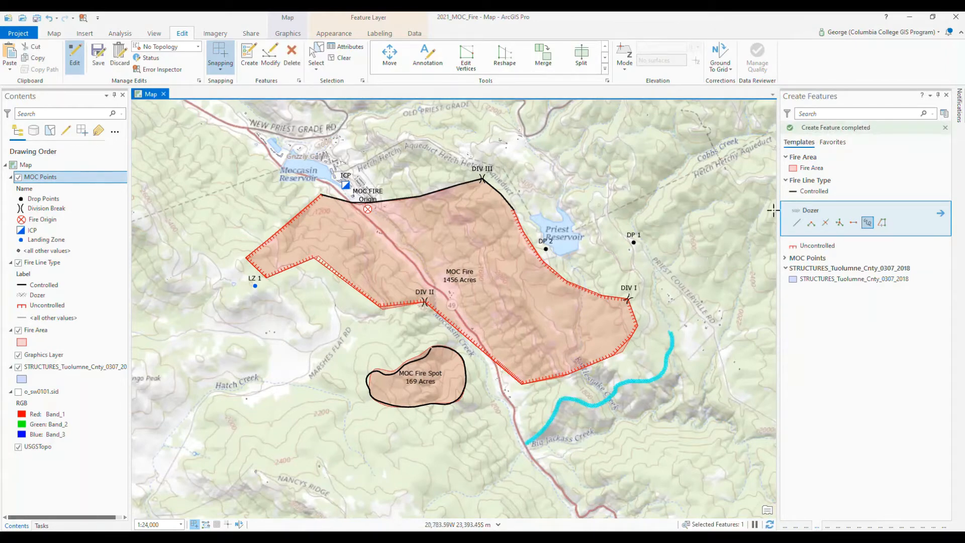
Step: Add a Division Break point on the uncontrolled northwest edge of the MOC Fire and clear the selection
left_click(786, 261)
left_click(785, 258)
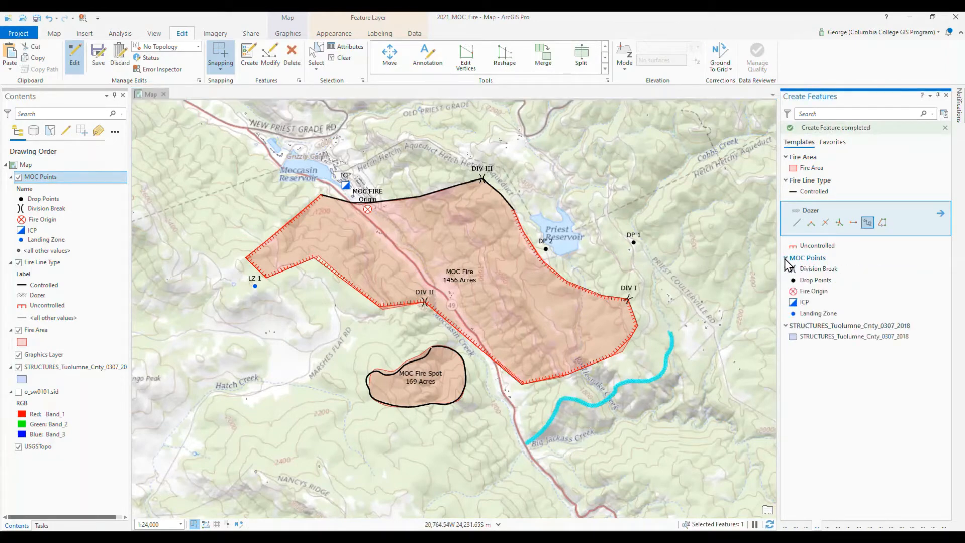
left_click(805, 272)
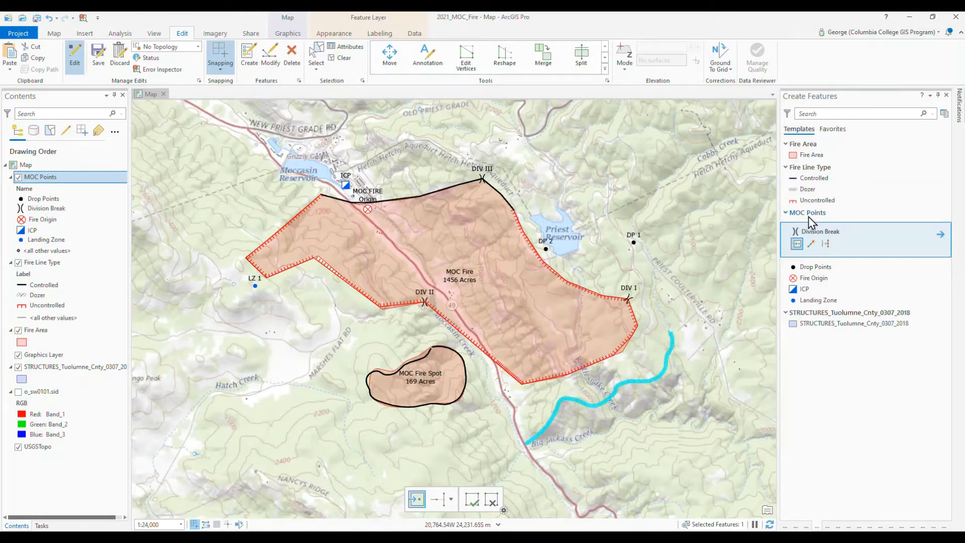
left_click(797, 244)
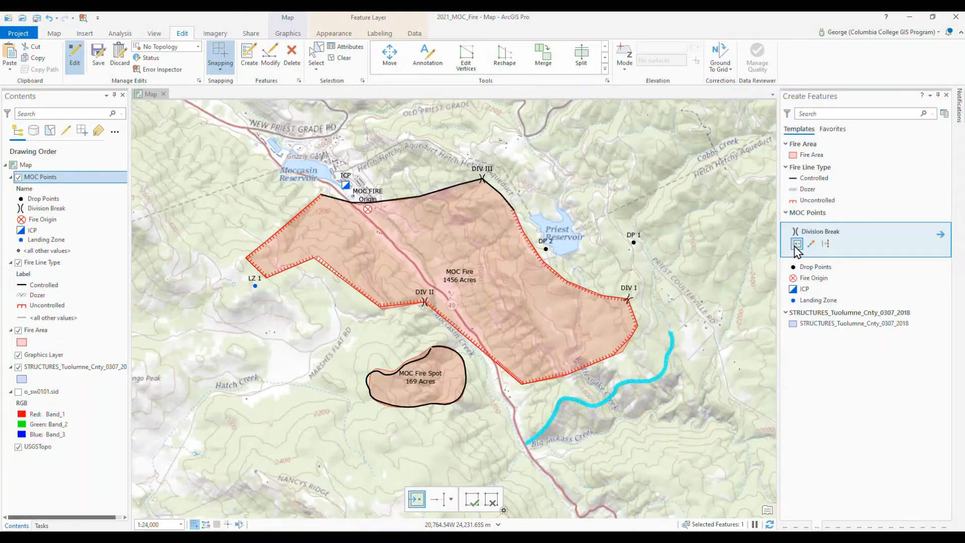
left_click(277, 231)
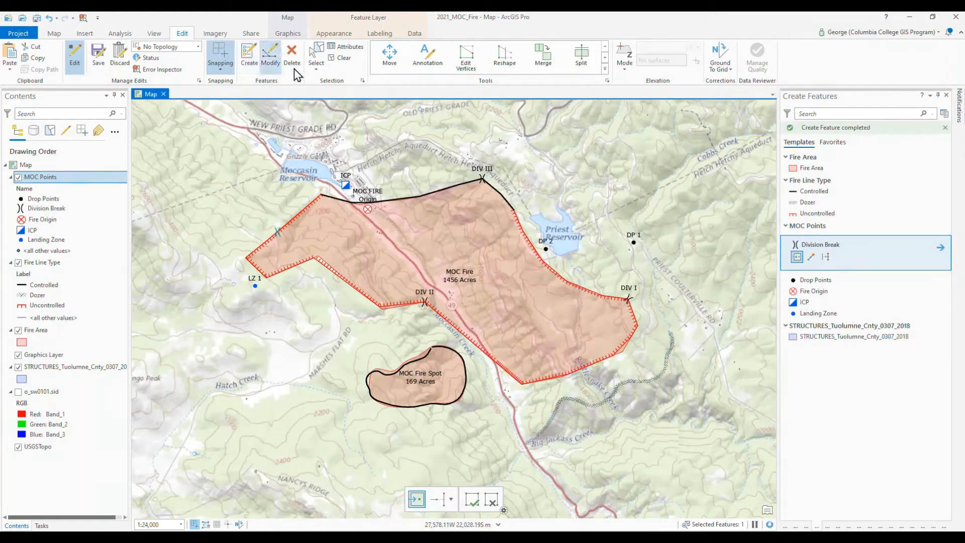
left_click(339, 58)
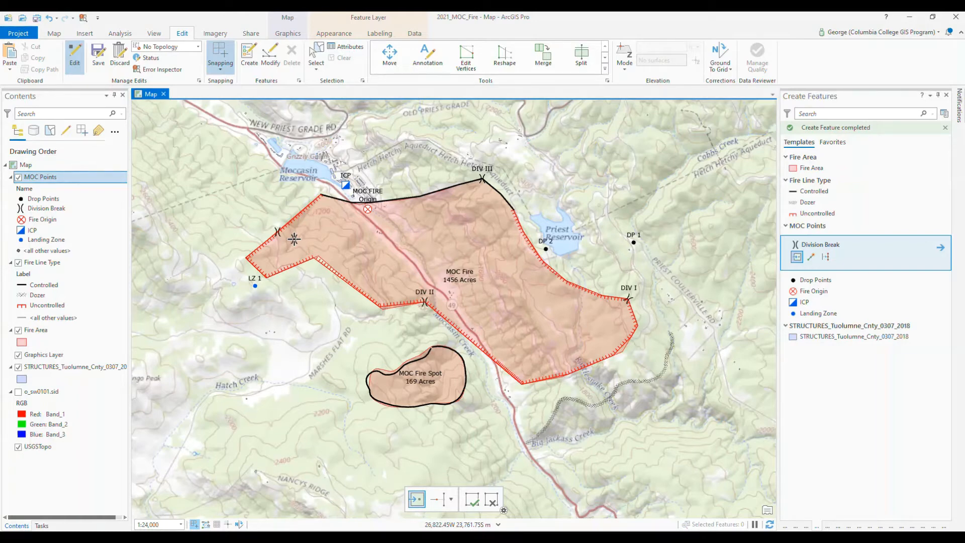
Step: Rotate the new Division Break on the northwest fire edge to align with the fire line, and clear the selection
left_click(272, 60)
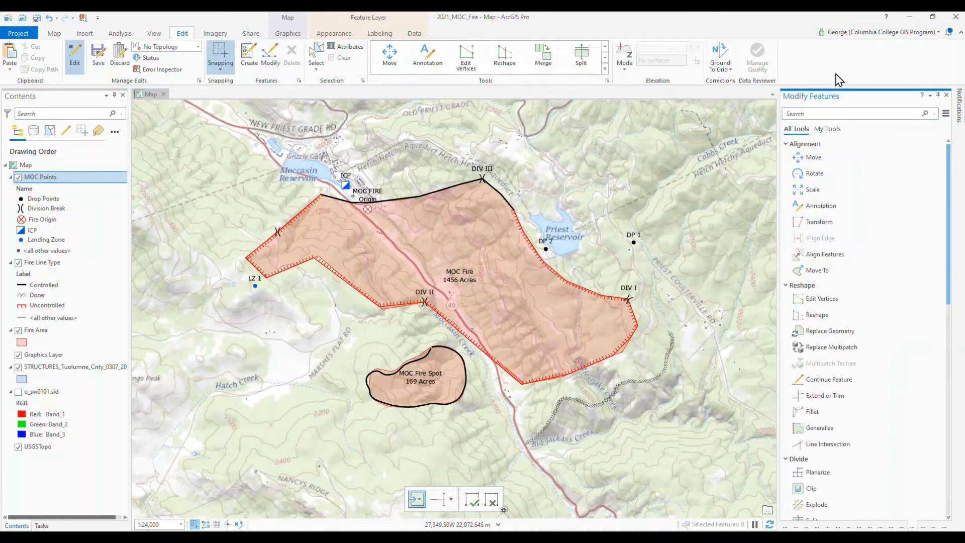
left_click(809, 176)
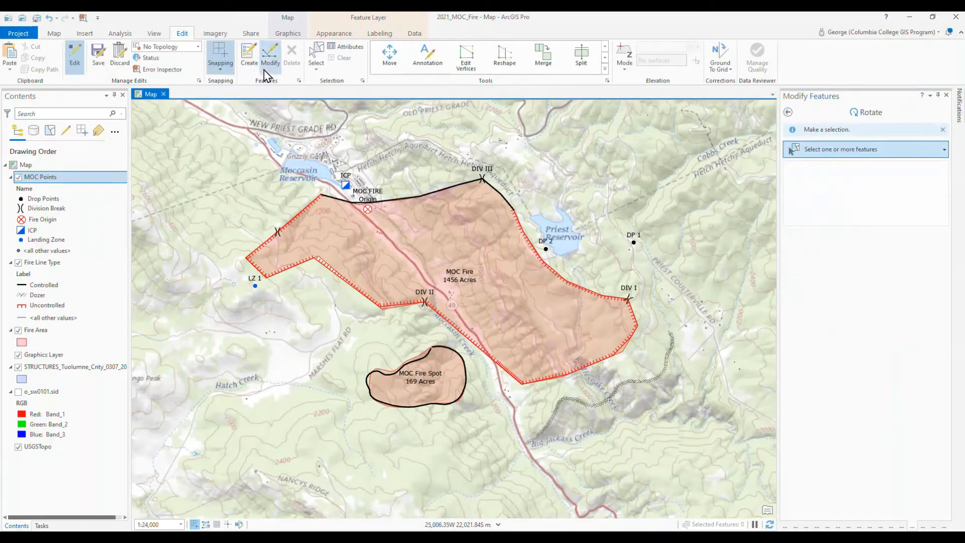
left_click(316, 55)
left_click(276, 234)
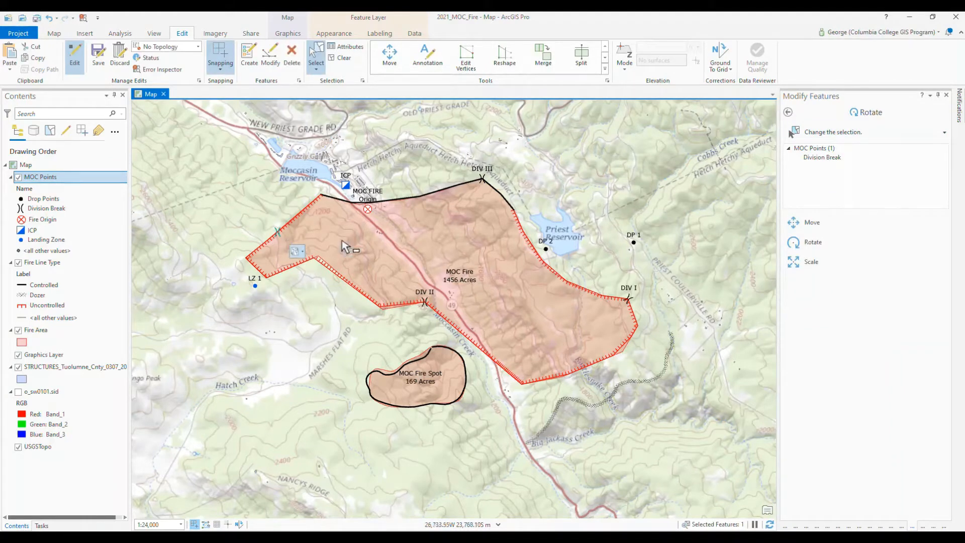
left_click(817, 247)
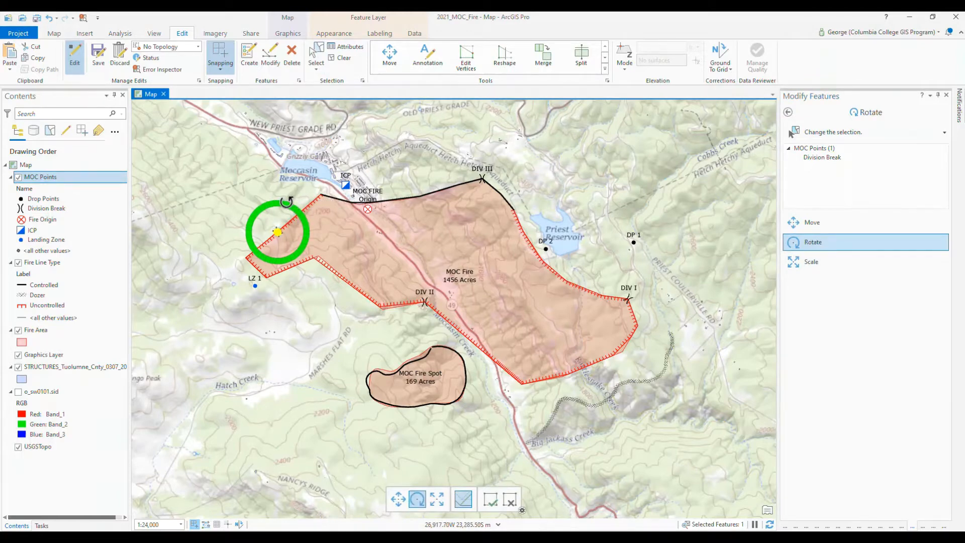
left_click(337, 61)
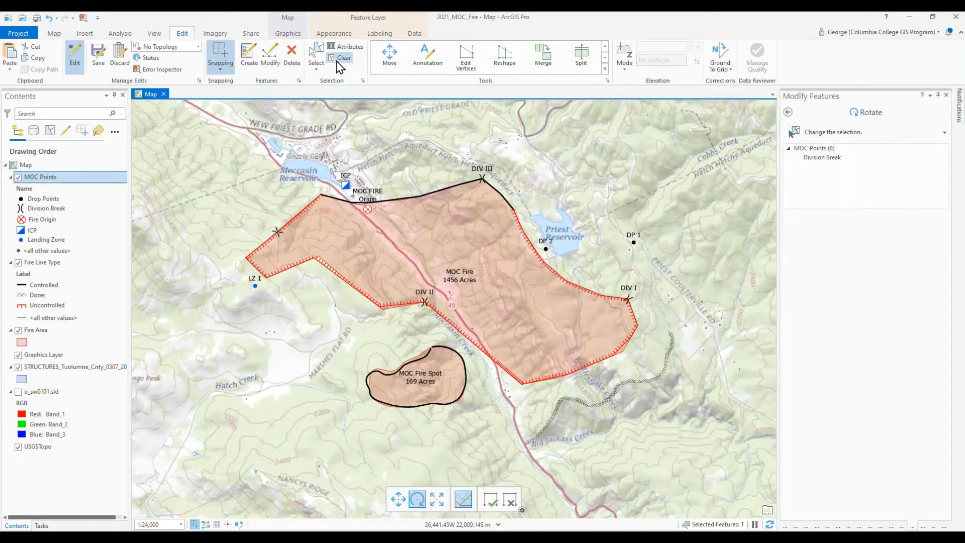
Step: Save all edits to the fire features and end the editing session
left_click(102, 55)
left_click(490, 286)
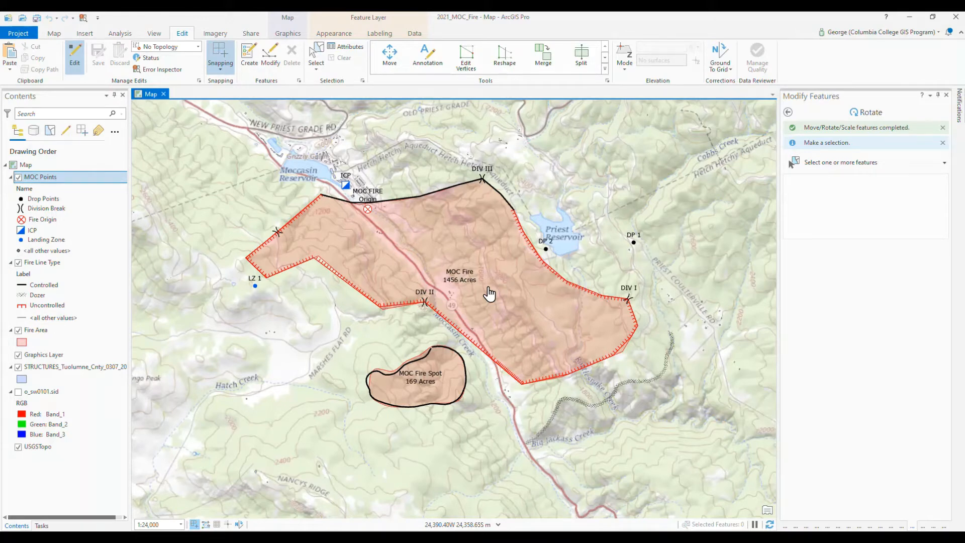
left_click(71, 55)
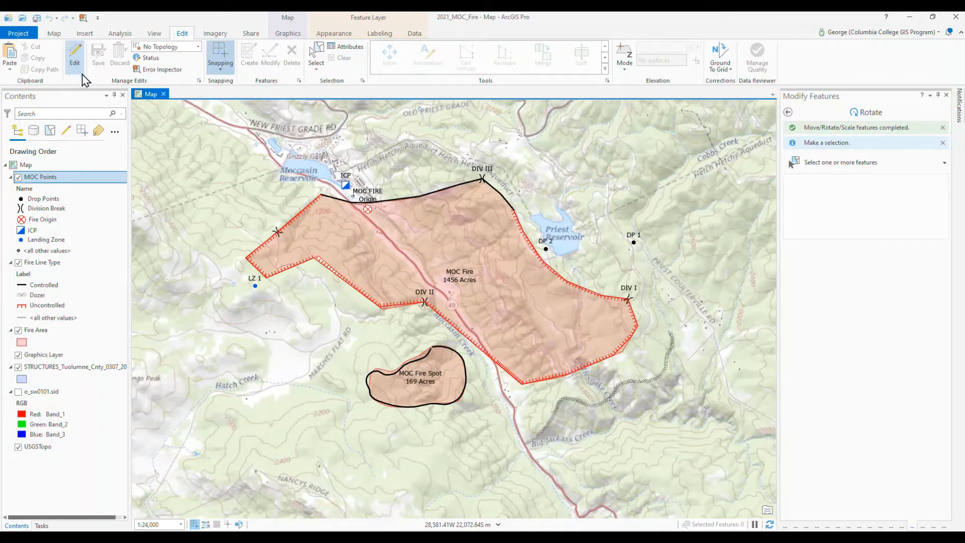
Step: Set the map scale to 1:24,000 and save the project
left_click(54, 33)
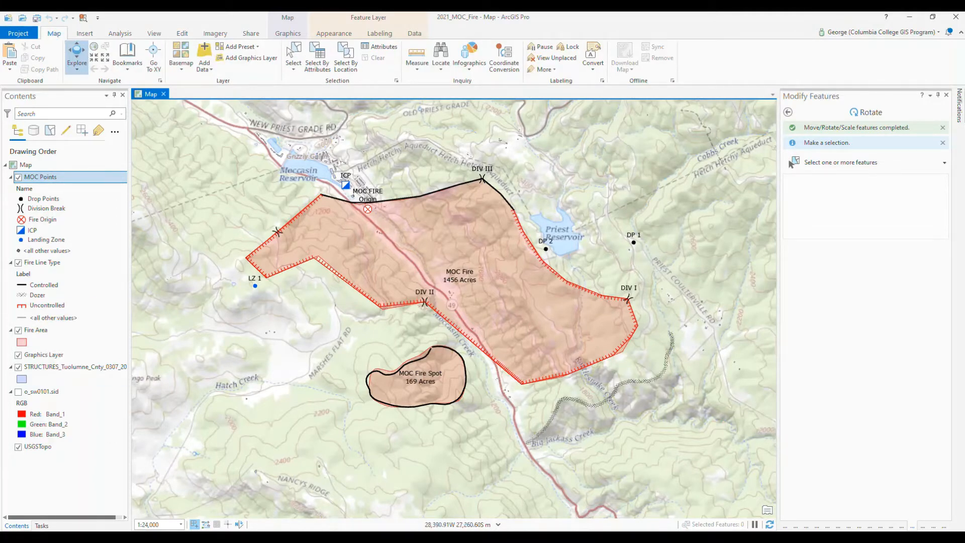
left_click(181, 525)
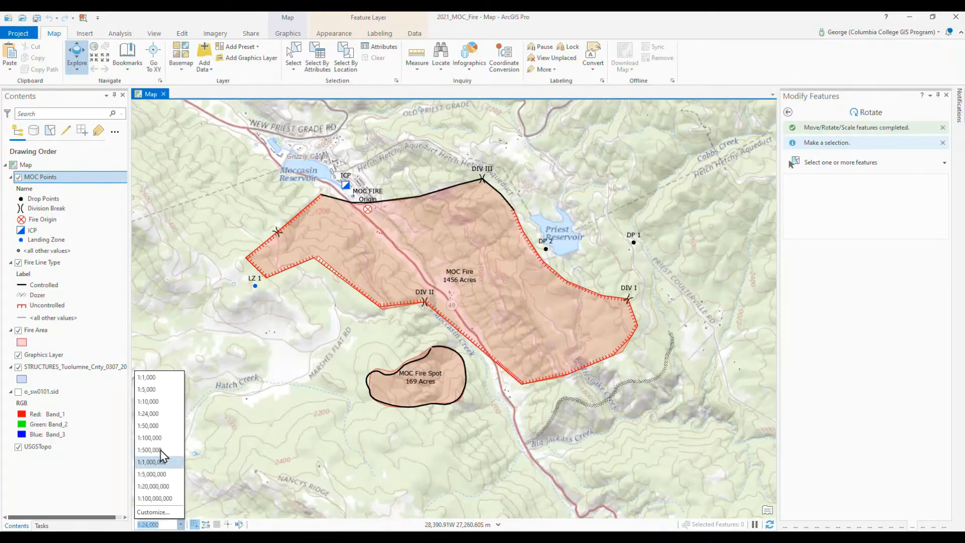
left_click(153, 414)
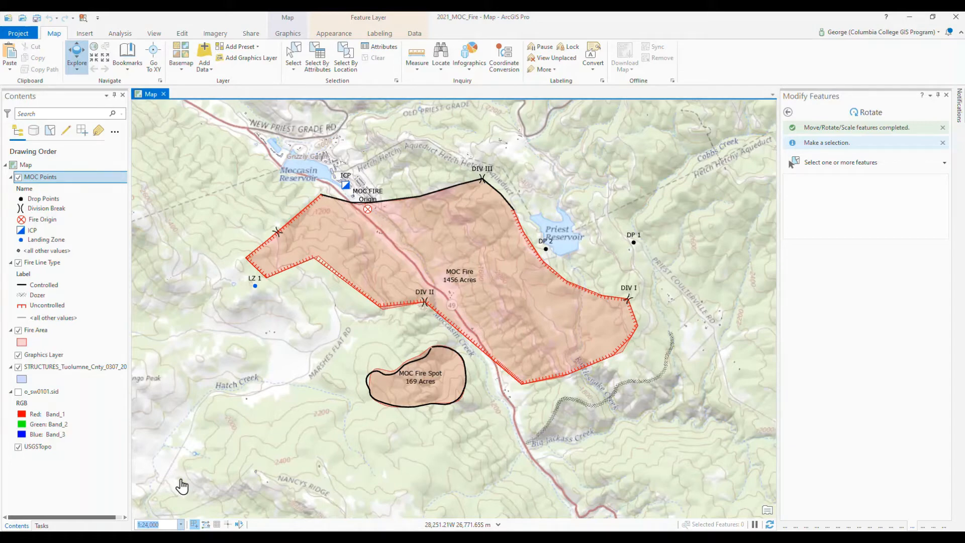
left_click(37, 18)
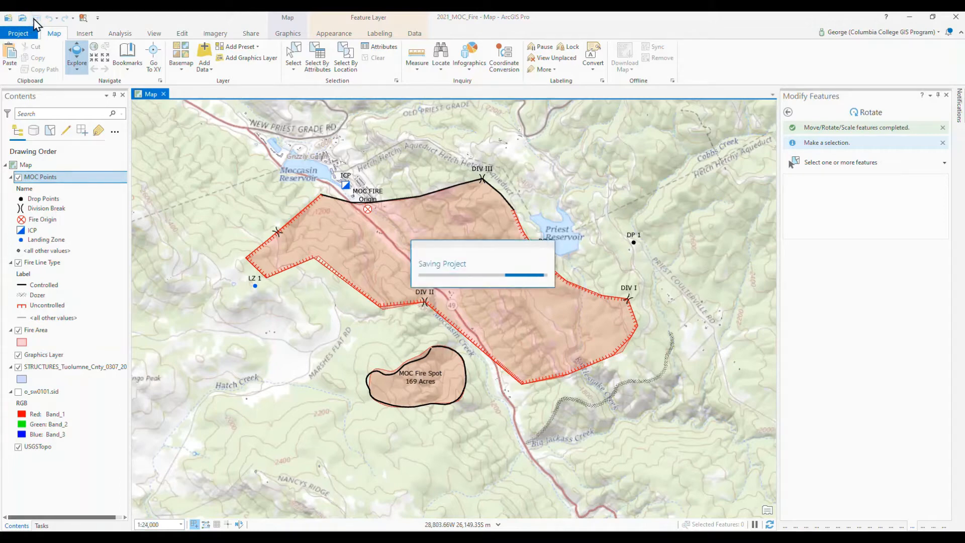
left_click(182, 69)
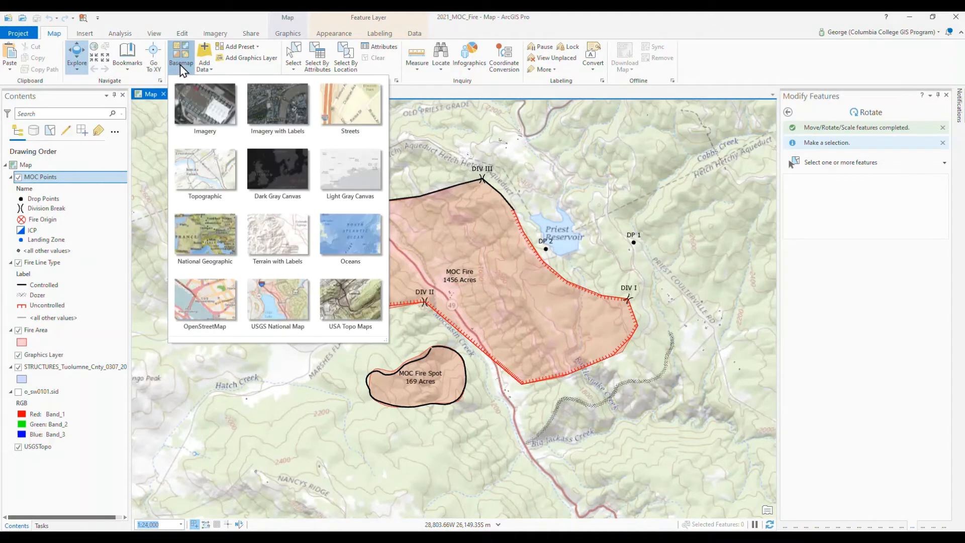
left_click(180, 65)
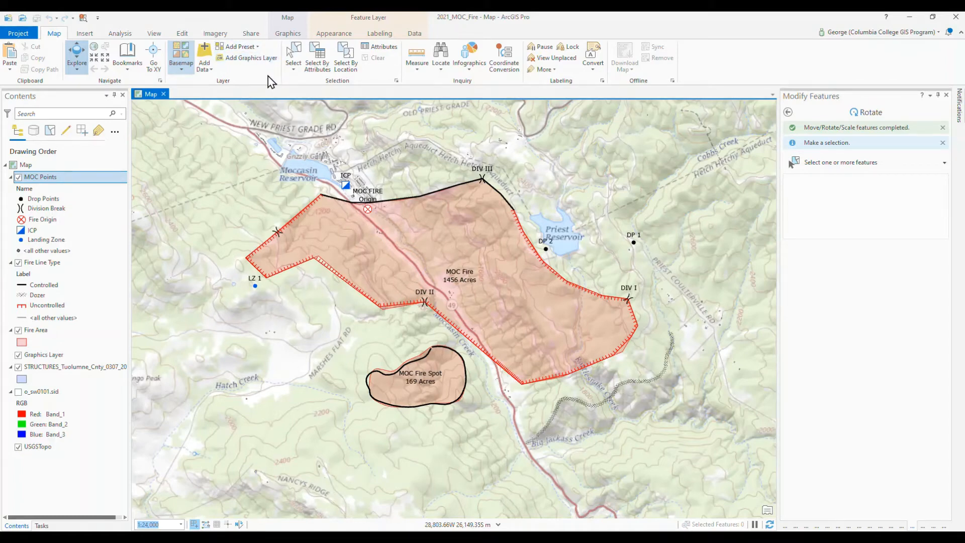
Step: Create a bookmark of the current map view named "Map 1:24K" and auto-hide the Modify Features pane
left_click(129, 65)
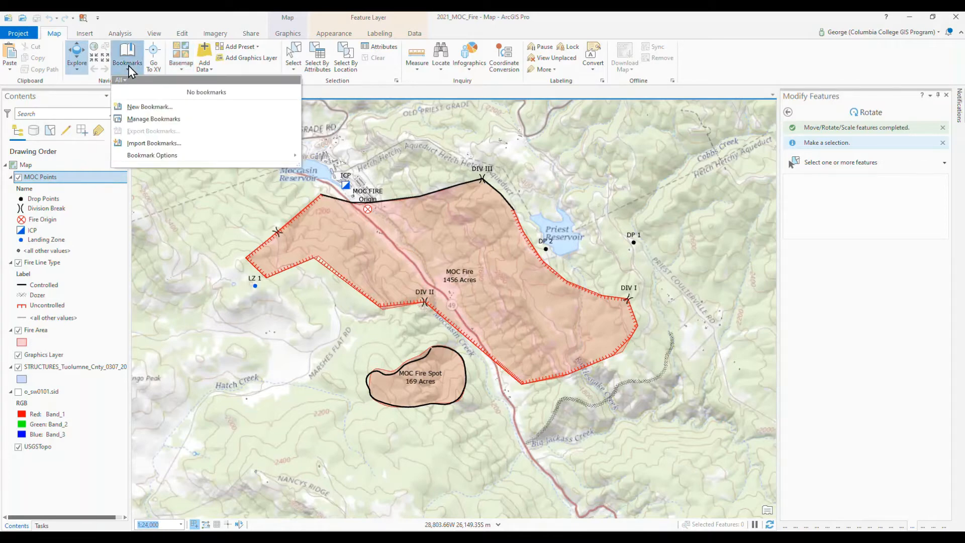
left_click(145, 107)
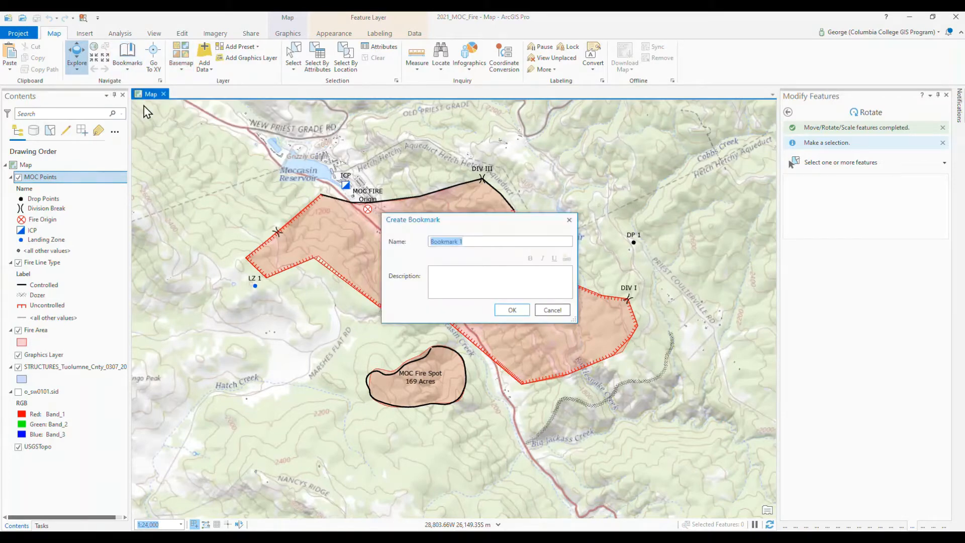
type("Map 1:24K")
key("Return")
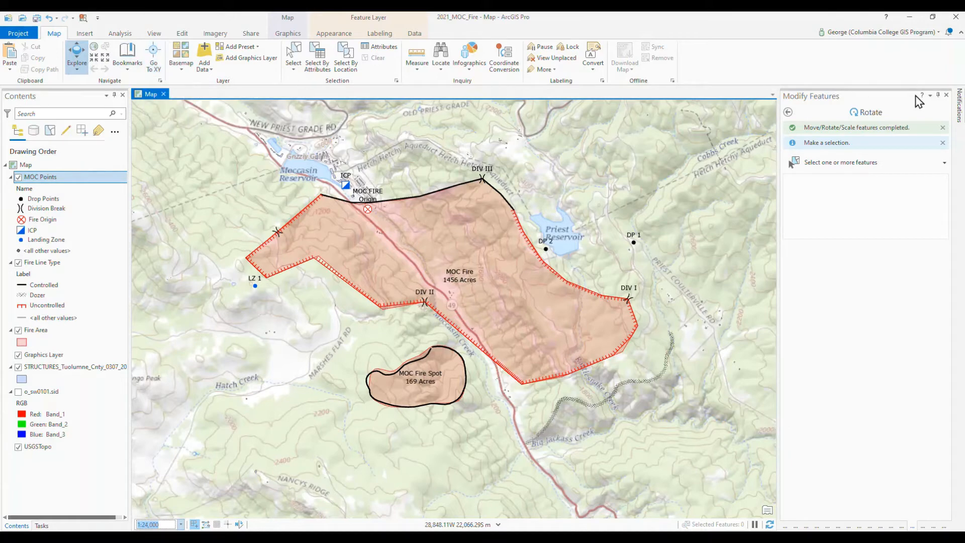
left_click(938, 94)
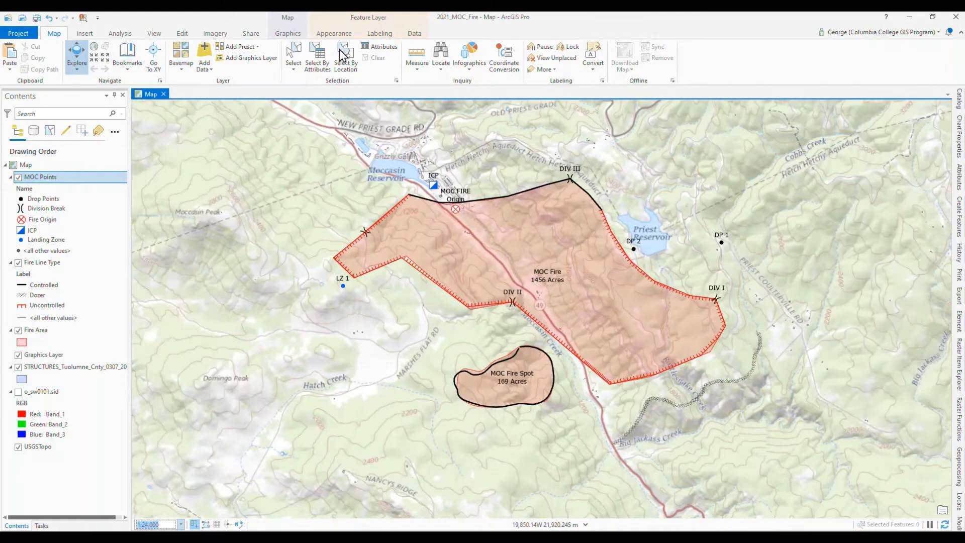
Step: Create a new layout using the ANSI Landscape Legal page size, 8.5 by 14 inches
left_click(84, 34)
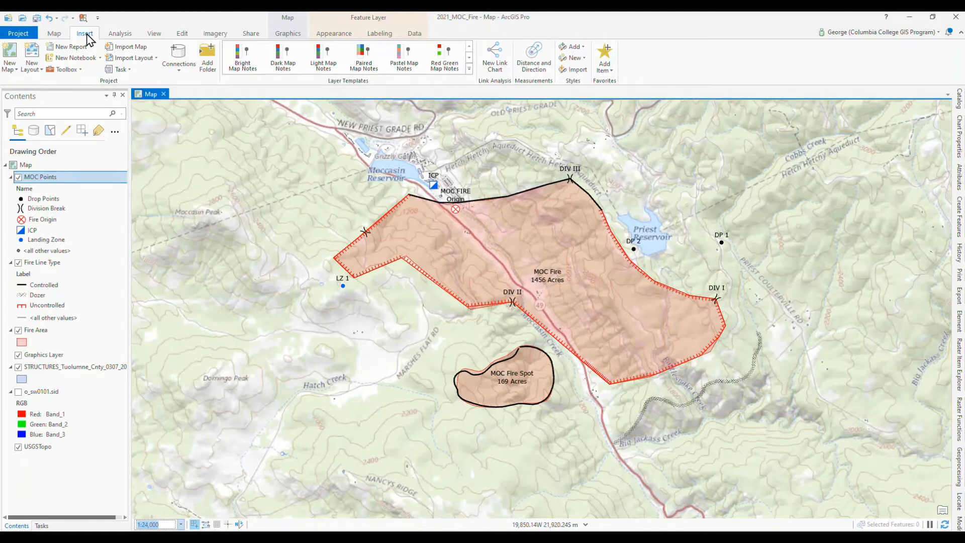
left_click(38, 68)
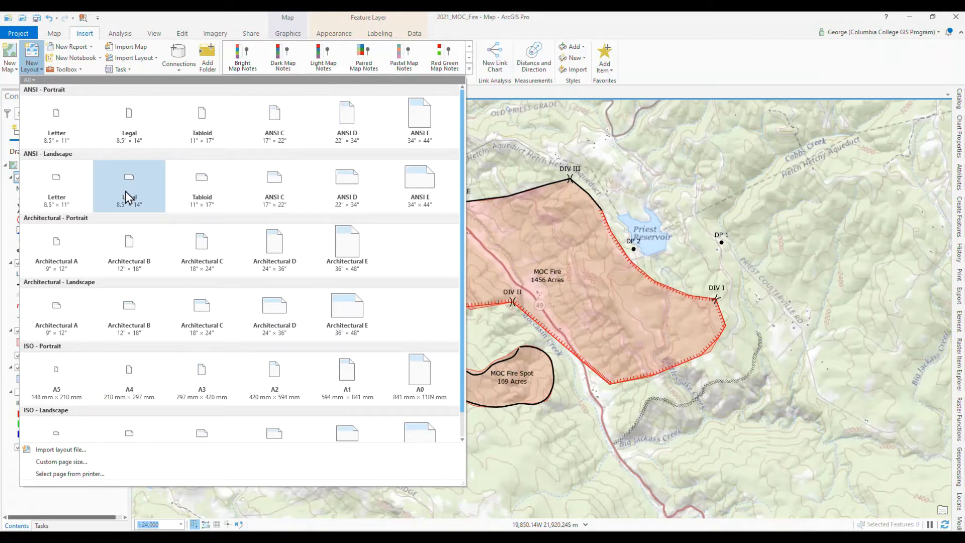
left_click(779, 59)
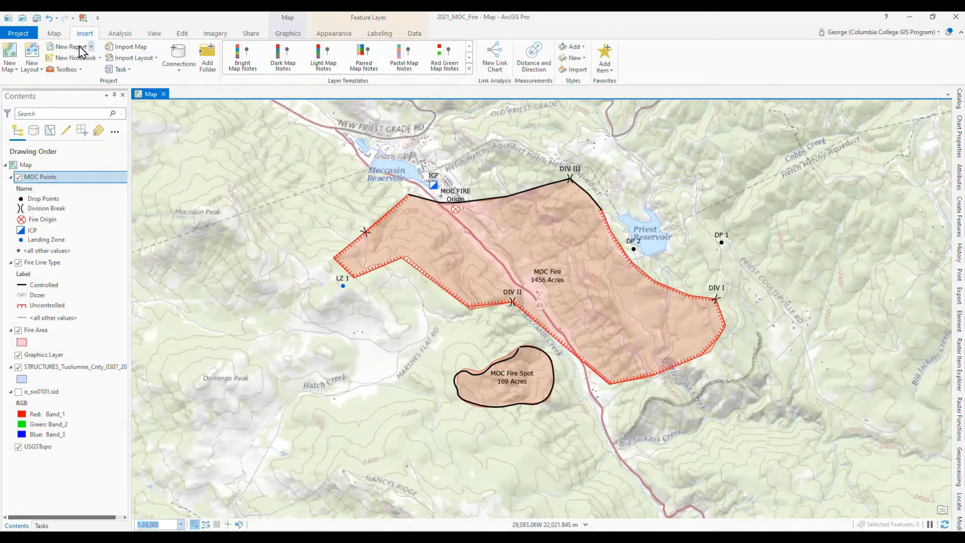
left_click(36, 69)
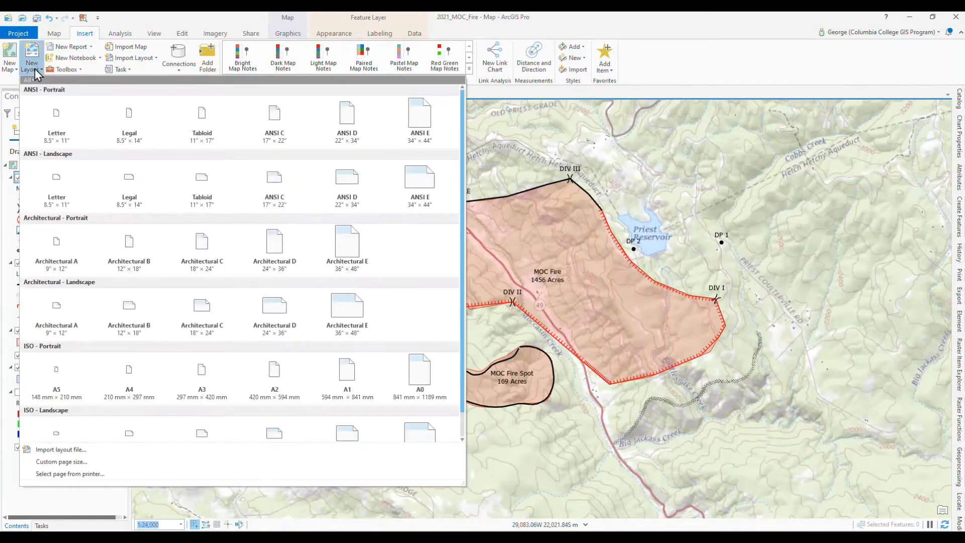
left_click(130, 179)
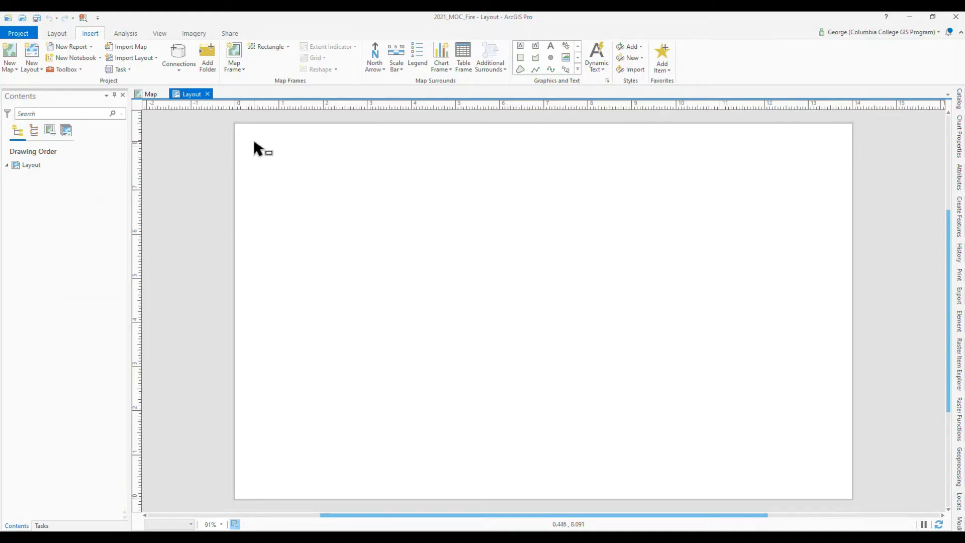
Step: Insert a map frame from the 1:24,000 map view, about 13.39 by 7.97 inches, filling the page inside narrow margins
left_click_drag(257, 149, 836, 493)
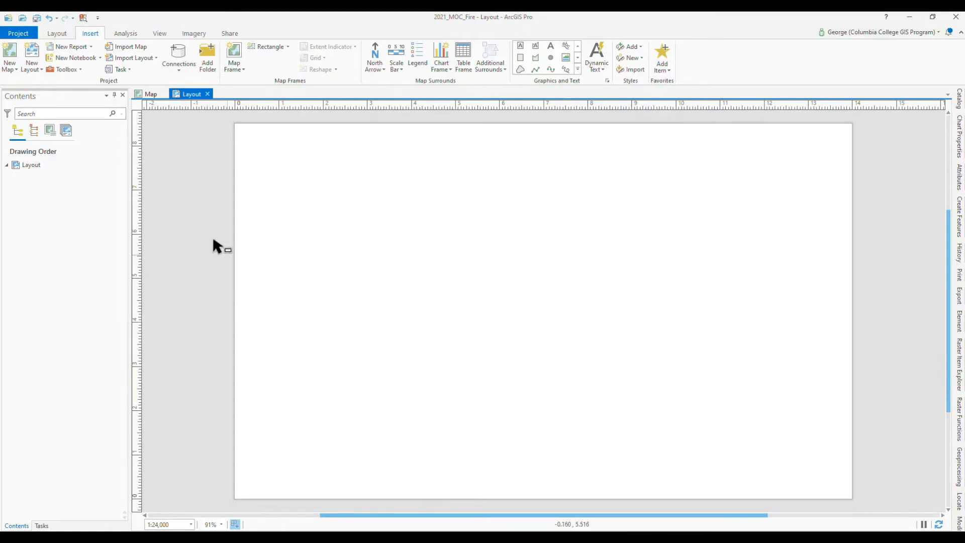
left_click(243, 73)
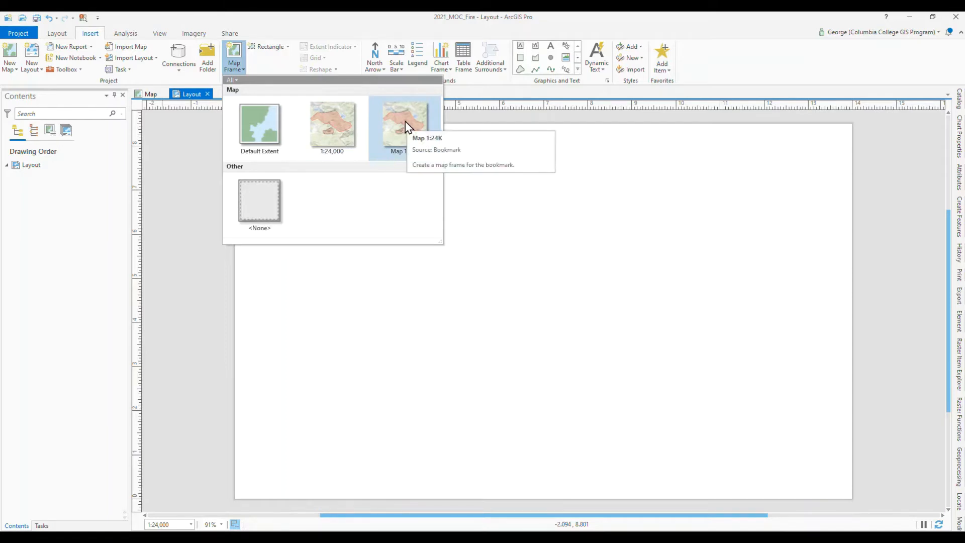
left_click(340, 132)
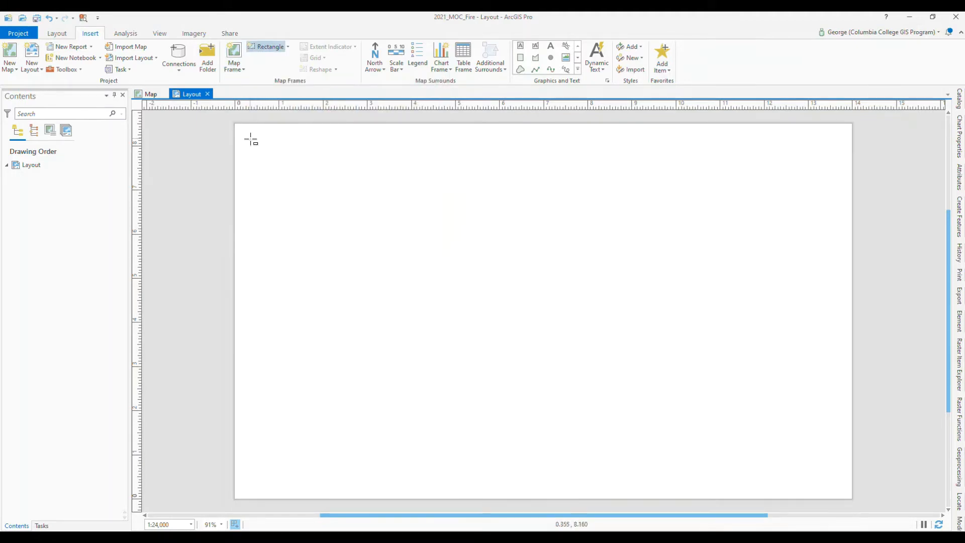
left_click_drag(251, 140, 841, 490)
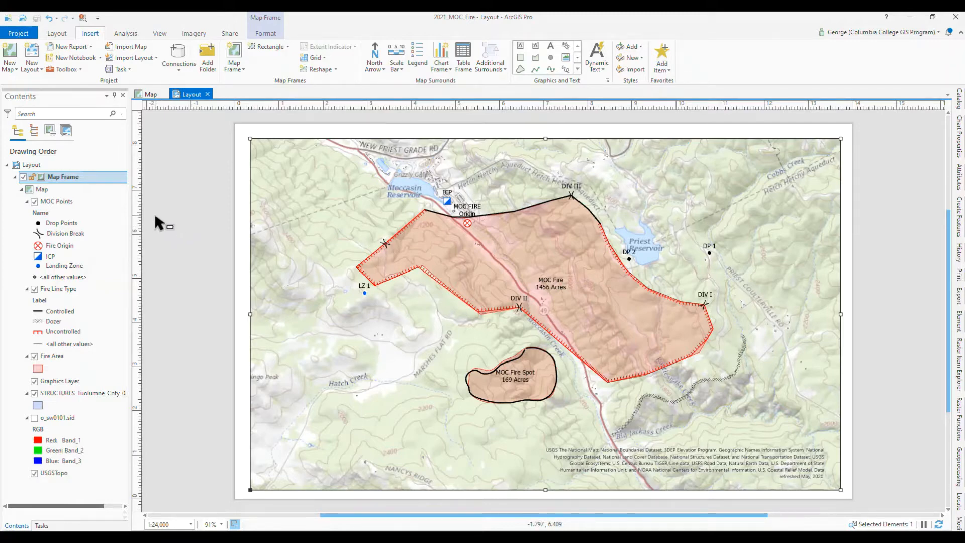
Step: In the map's MOC Points attribute table, turn on editing and label the unlabelled Division Break "DIV 4"
left_click(149, 95)
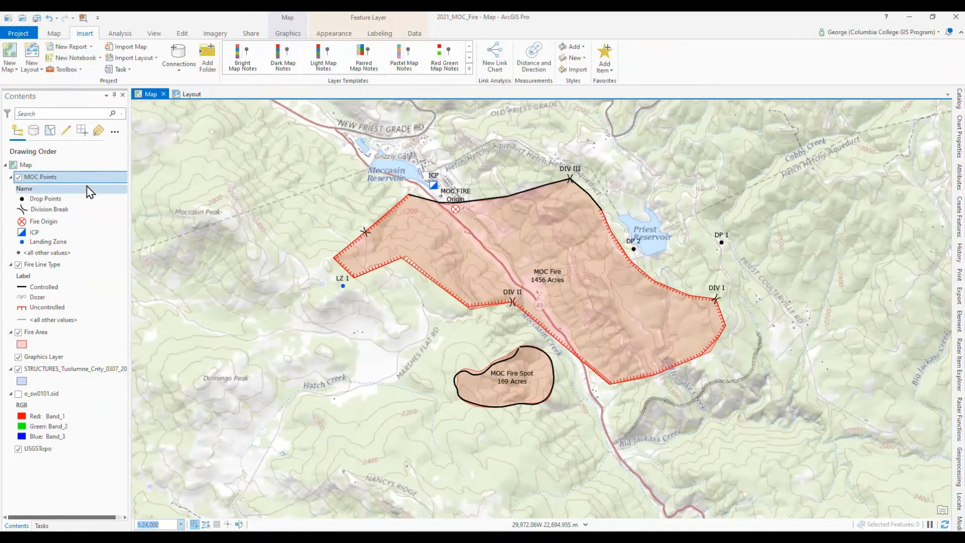
right_click(68, 177)
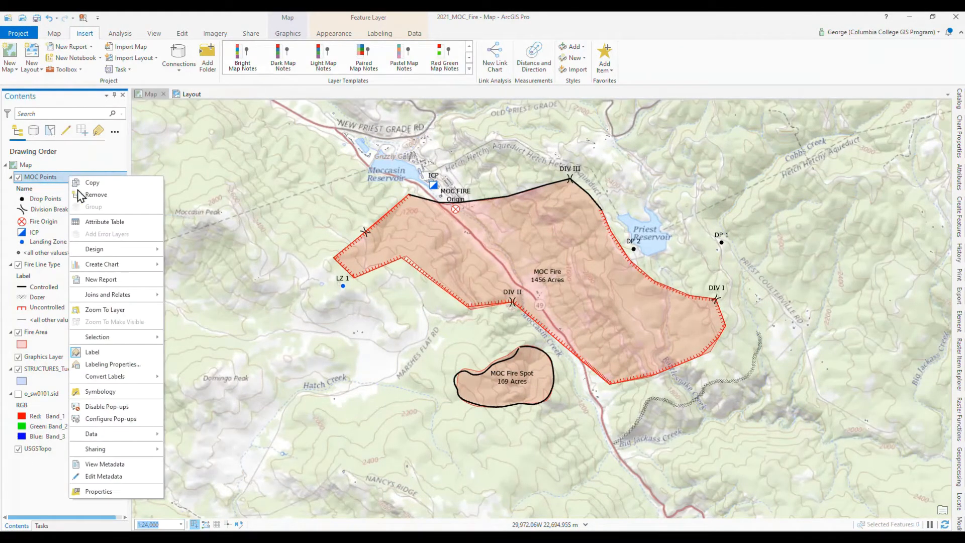
left_click(103, 222)
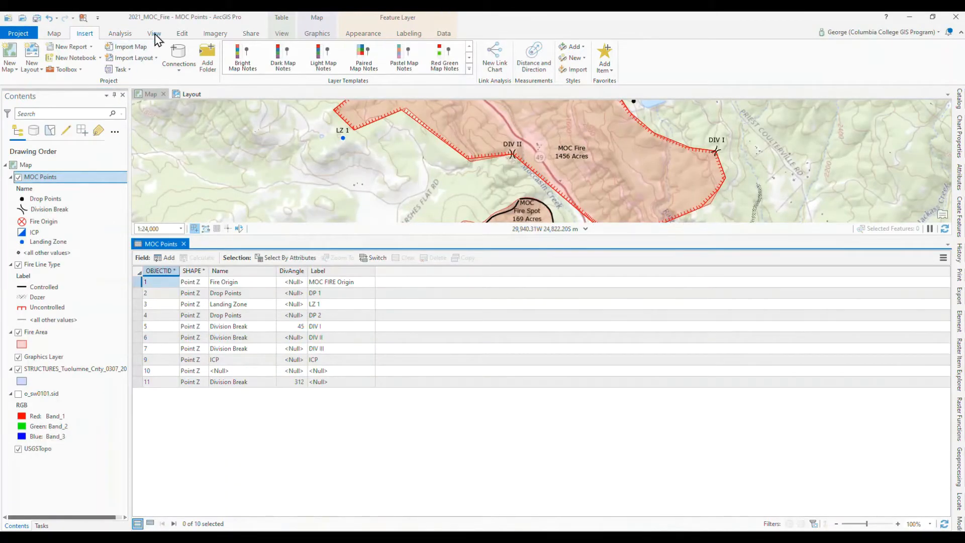
left_click(181, 33)
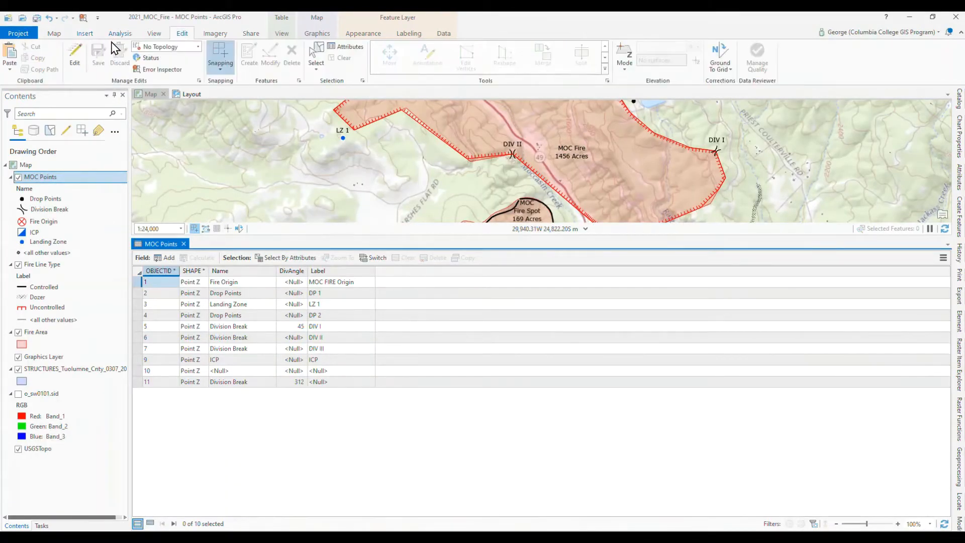
left_click(75, 55)
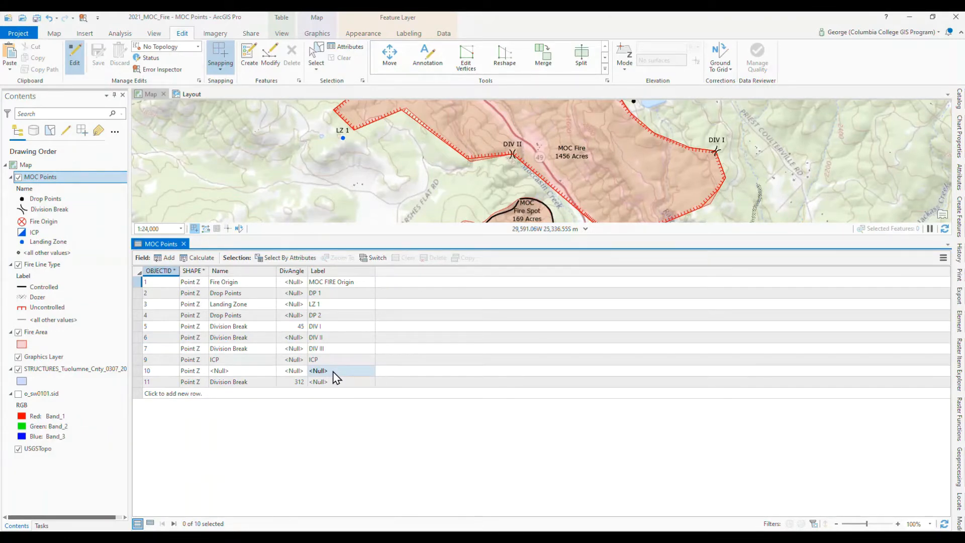
left_click(335, 377)
double_click(333, 381)
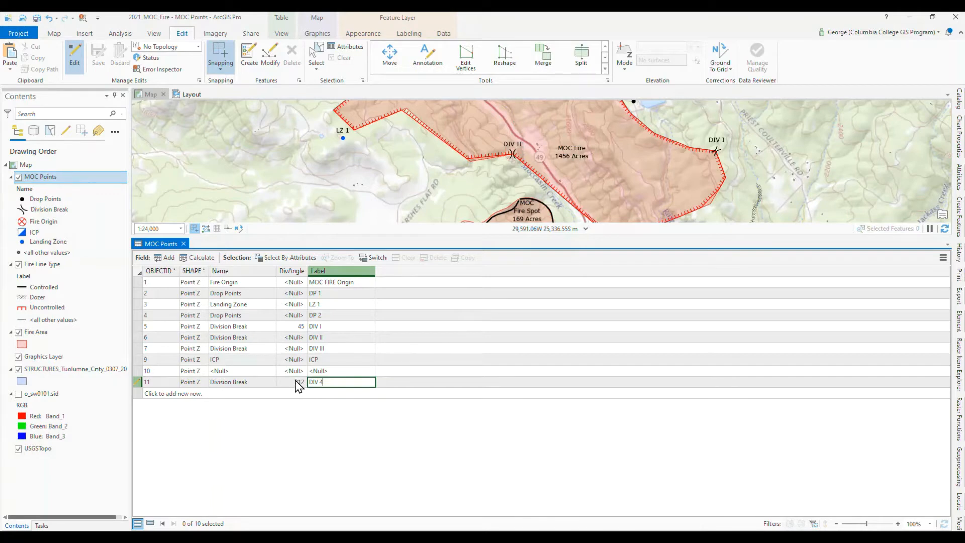
left_click(138, 377)
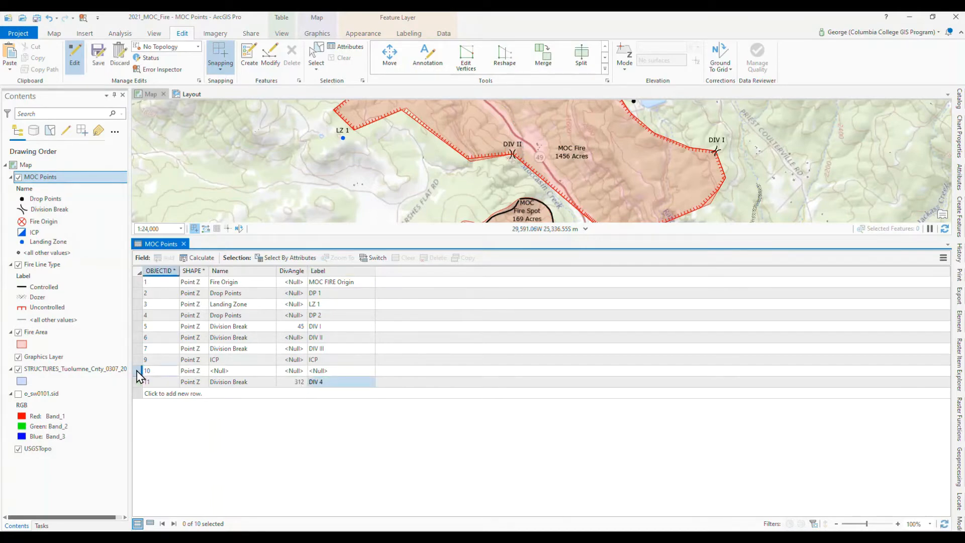
Step: Delete the empty record with OBJECTID 10 from the MOC Points attribute table
left_click(138, 371)
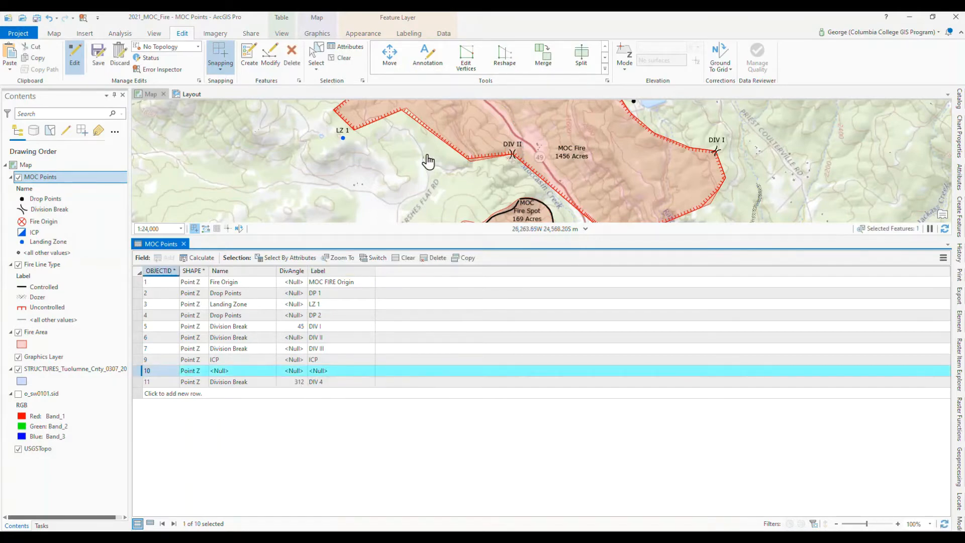
scroll(427, 163, "down", 2)
scroll(428, 164, "down", 4)
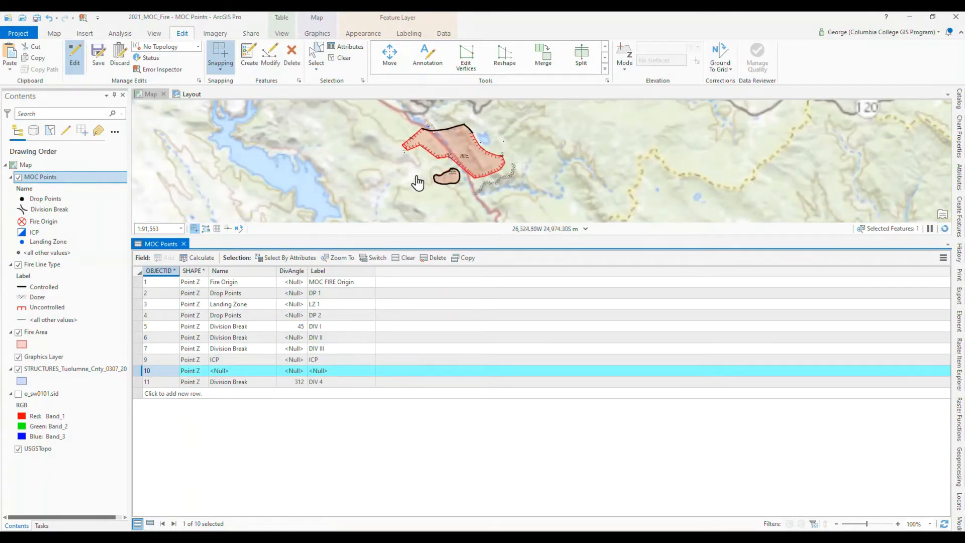
right_click(137, 373)
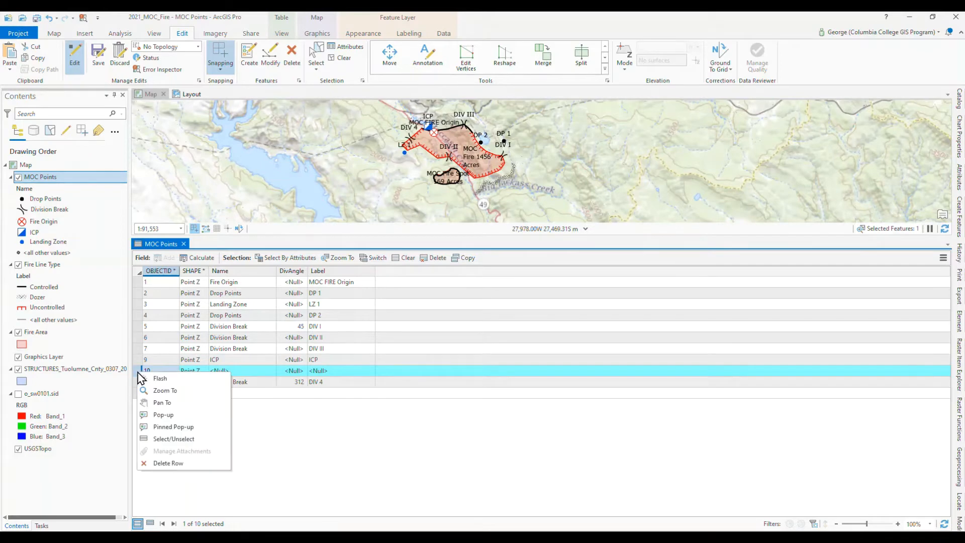
left_click(145, 376)
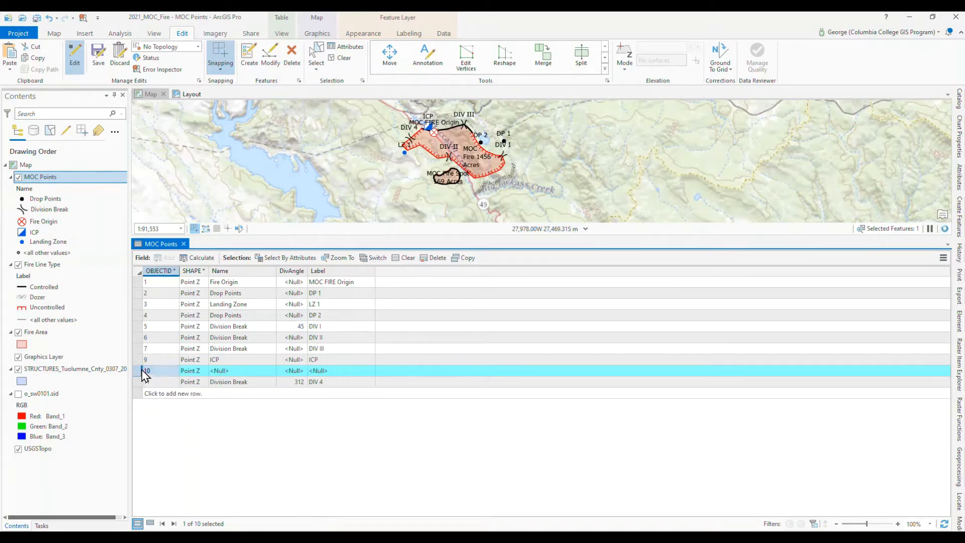
right_click(138, 372)
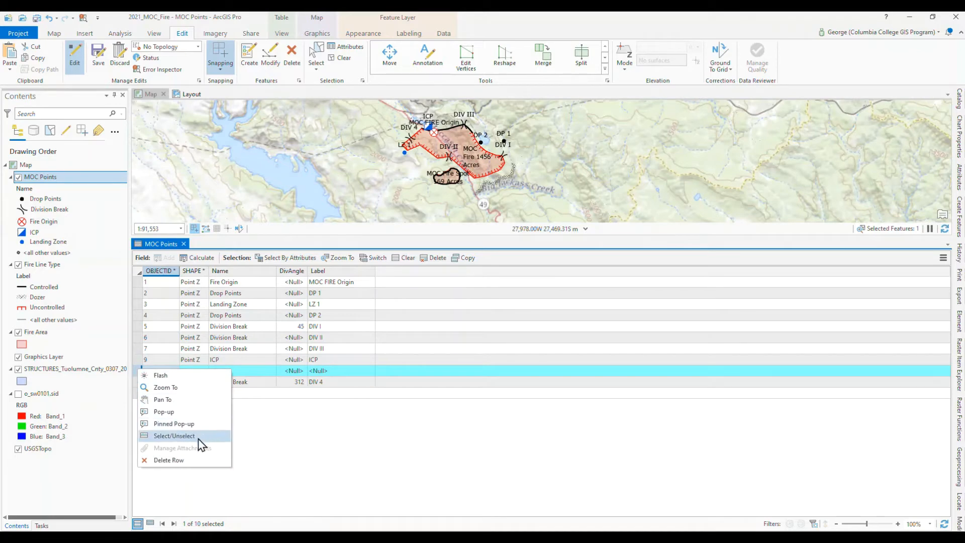
left_click(195, 461)
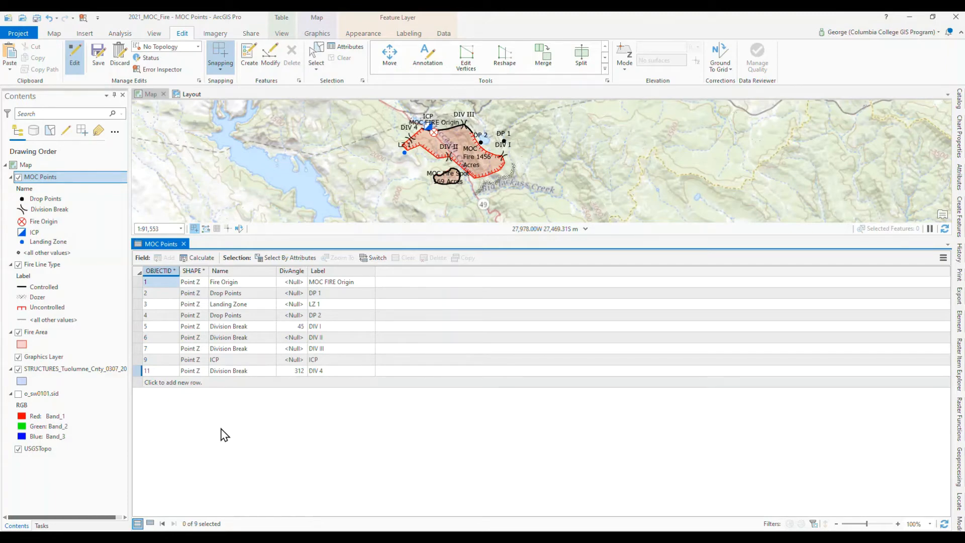
Step: Save all edits to MOC Points, end the editing session, and close the attribute table
left_click(98, 64)
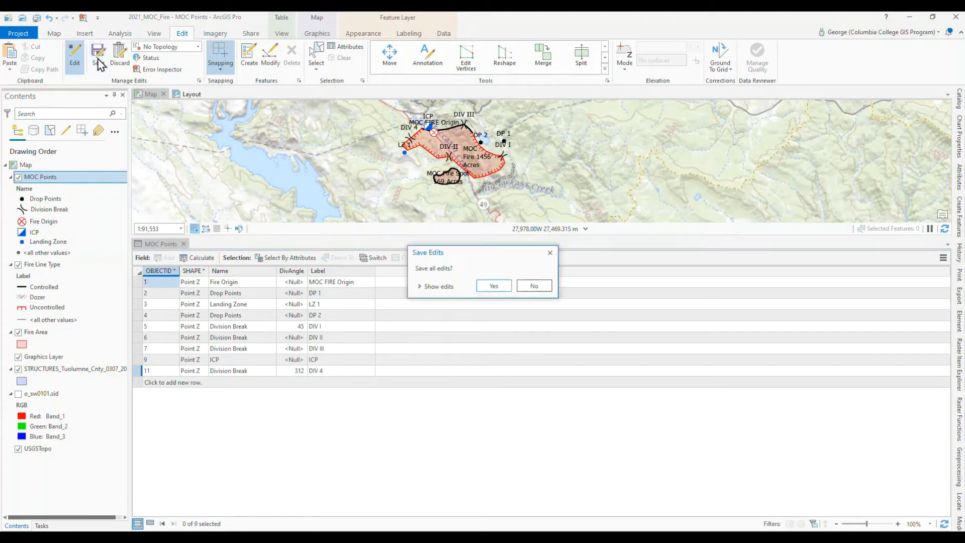
left_click(495, 286)
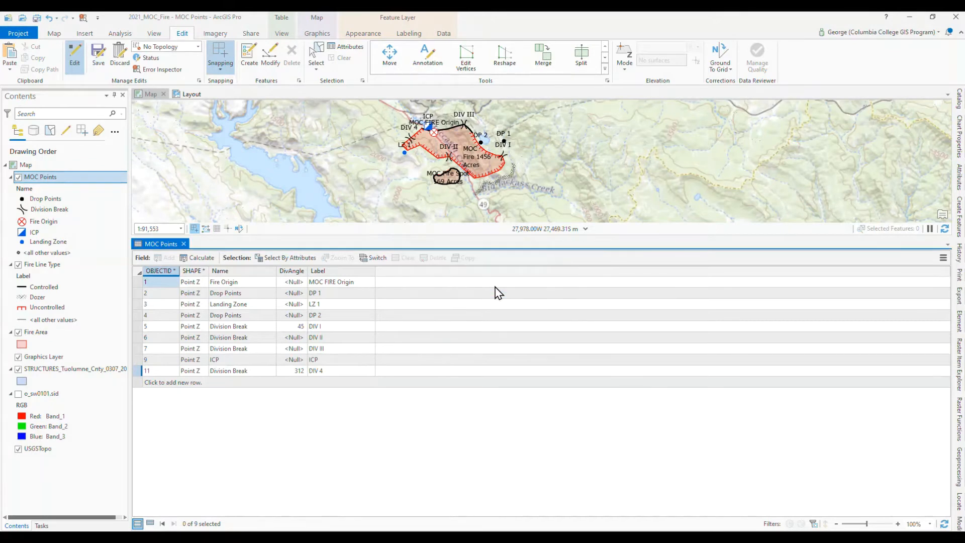
left_click(75, 57)
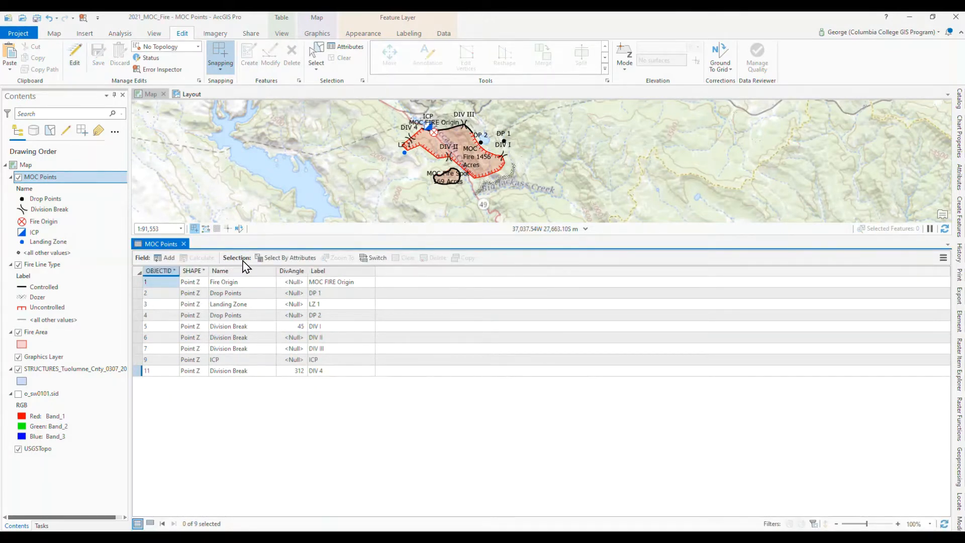
left_click(184, 244)
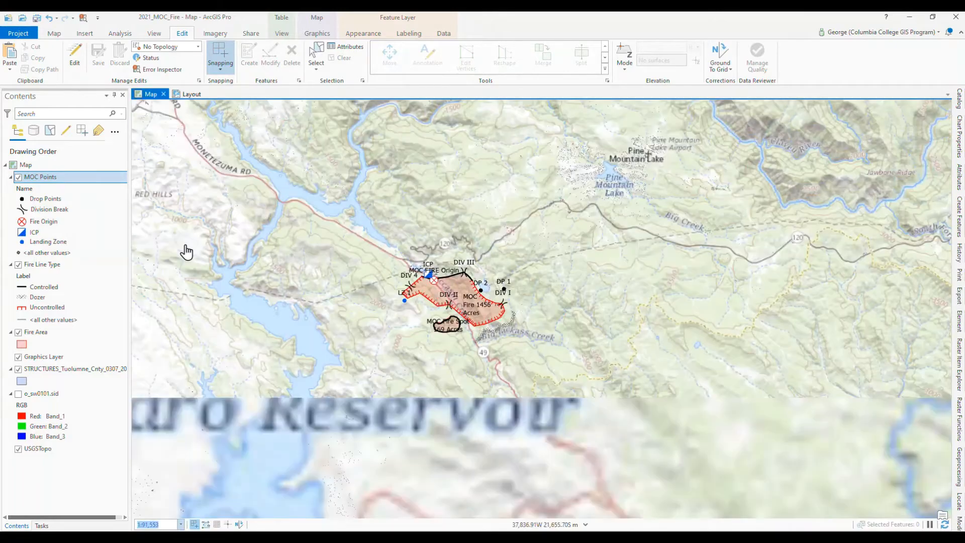
Step: Restore the map view to the "Map 1:24K" bookmark
scroll(454, 312, "up", 3)
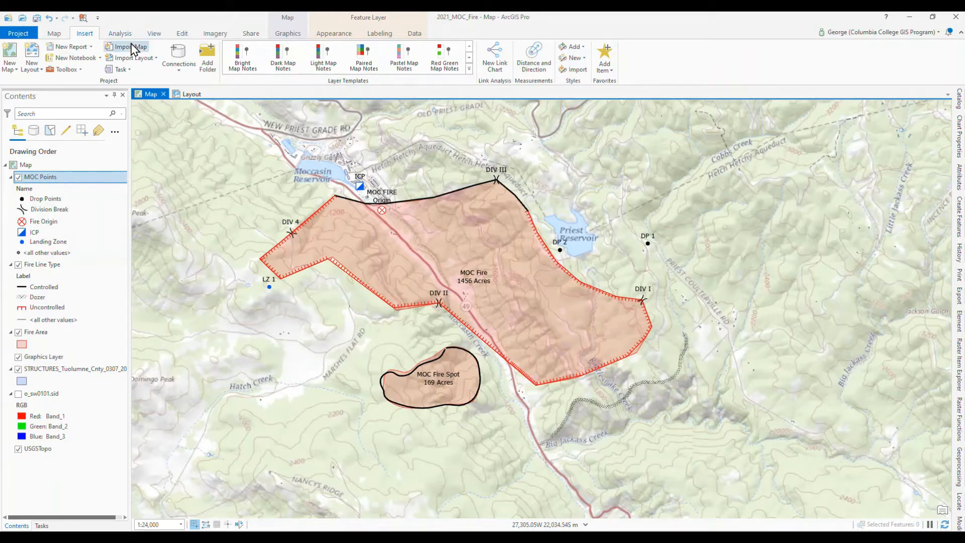
left_click(54, 34)
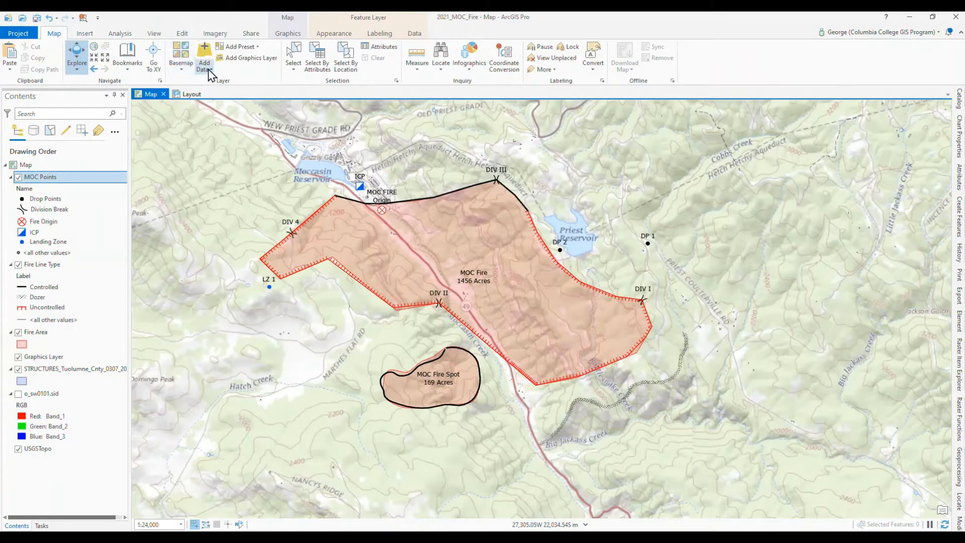
left_click(131, 70)
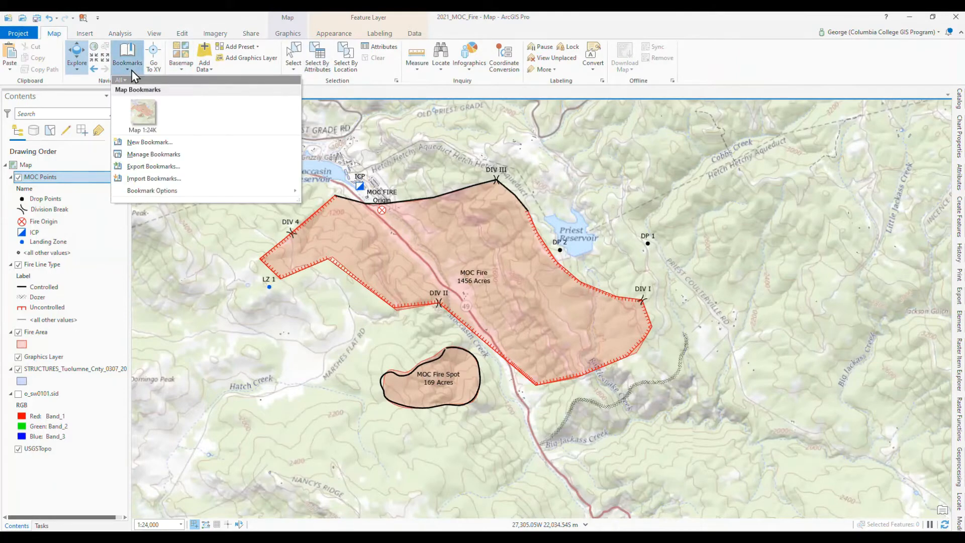
left_click(141, 114)
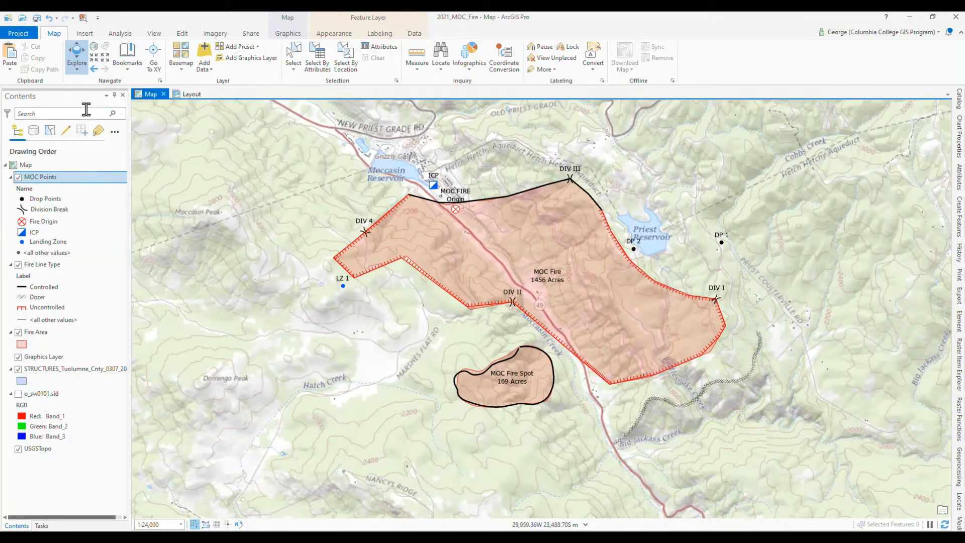
Step: Return to the layout with the map frame's format settings shown, and review the page at 100% zoom and zoomed out
left_click(191, 94)
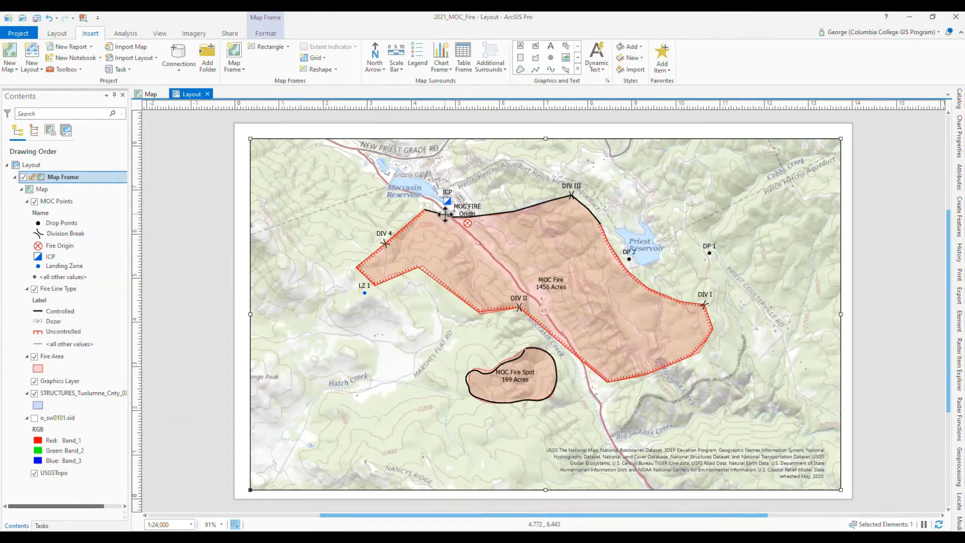
left_click(265, 33)
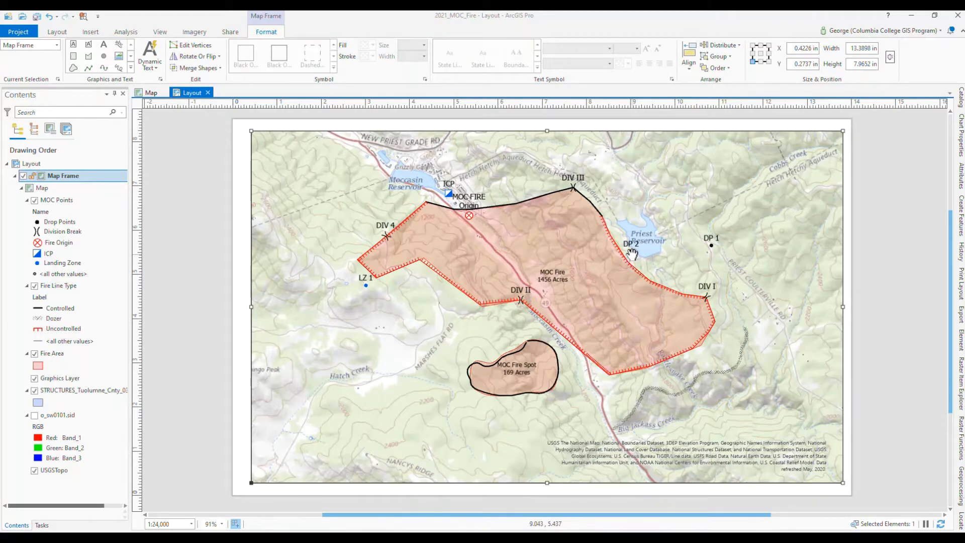
left_click(221, 524)
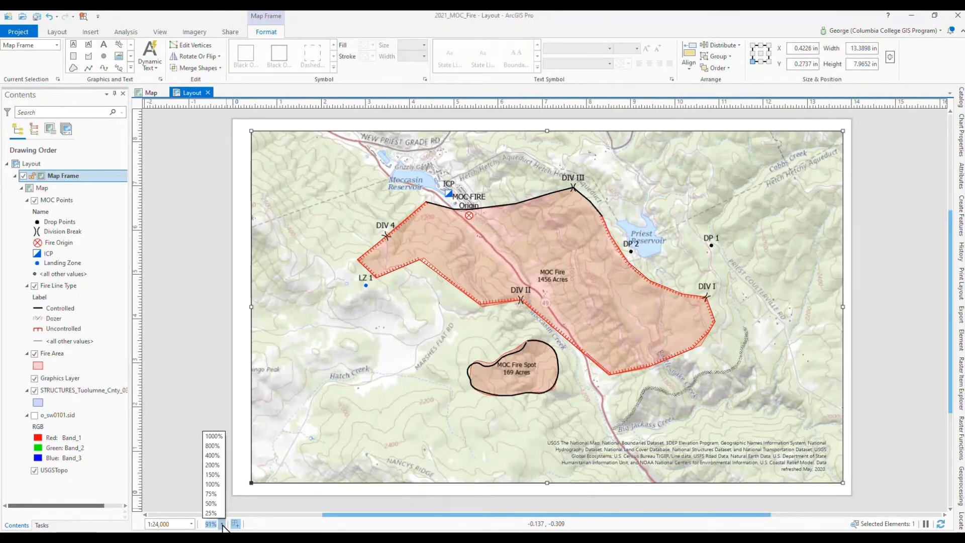
left_click(220, 484)
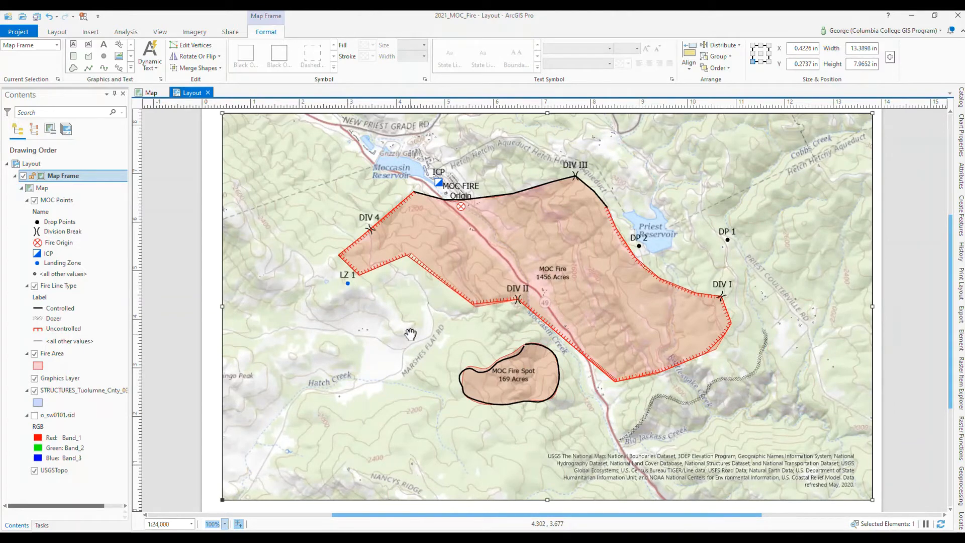
scroll(411, 334, "down", 3)
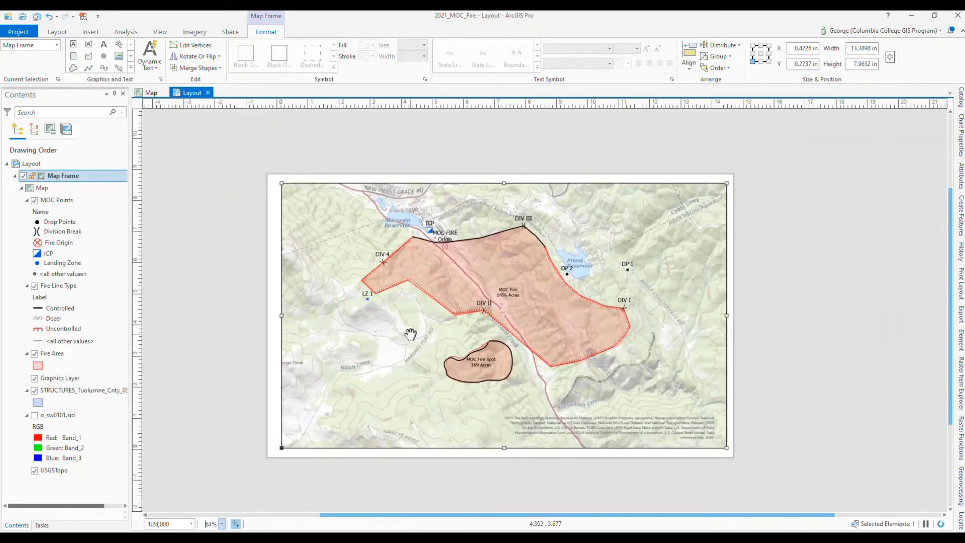
Step: Examine the layout at 100%, fitted to the selected map frame, close up around DIV 4 and at full page width
scroll(410, 334, "up", 3)
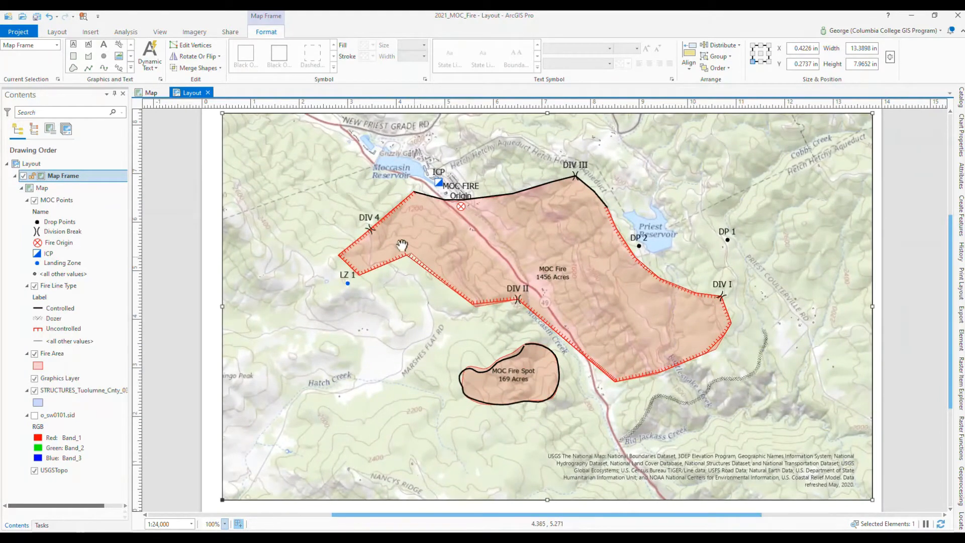
left_click(56, 34)
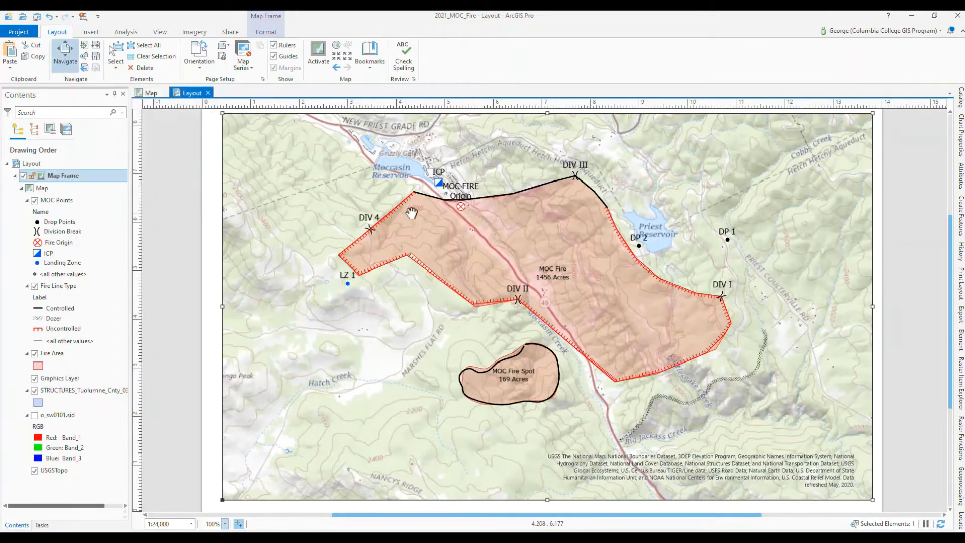
left_click_drag(415, 213, 510, 218)
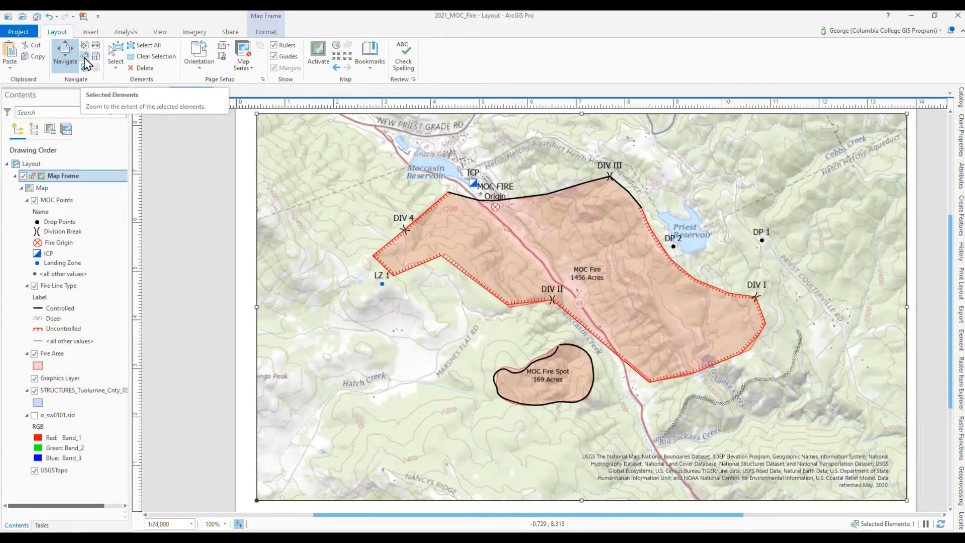
left_click(85, 60)
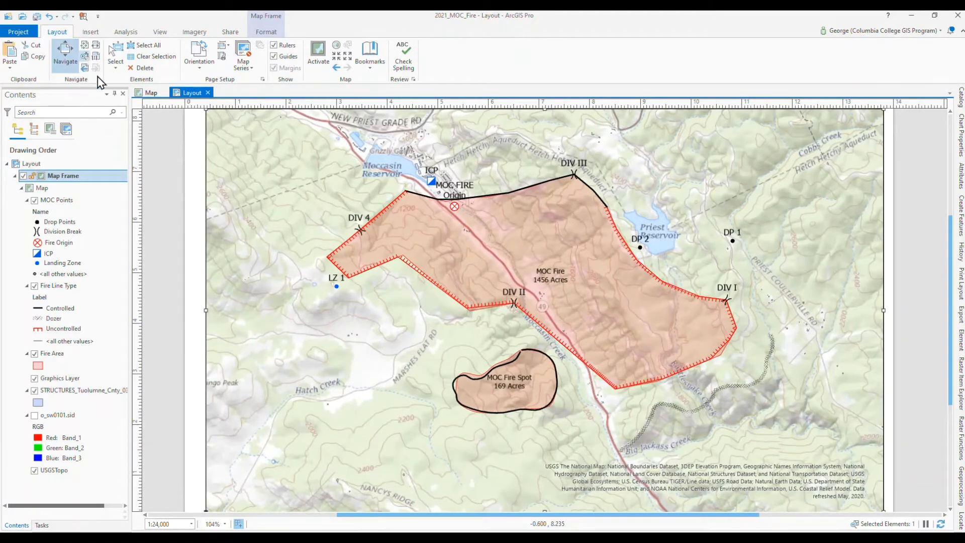
left_click_drag(260, 148, 504, 334)
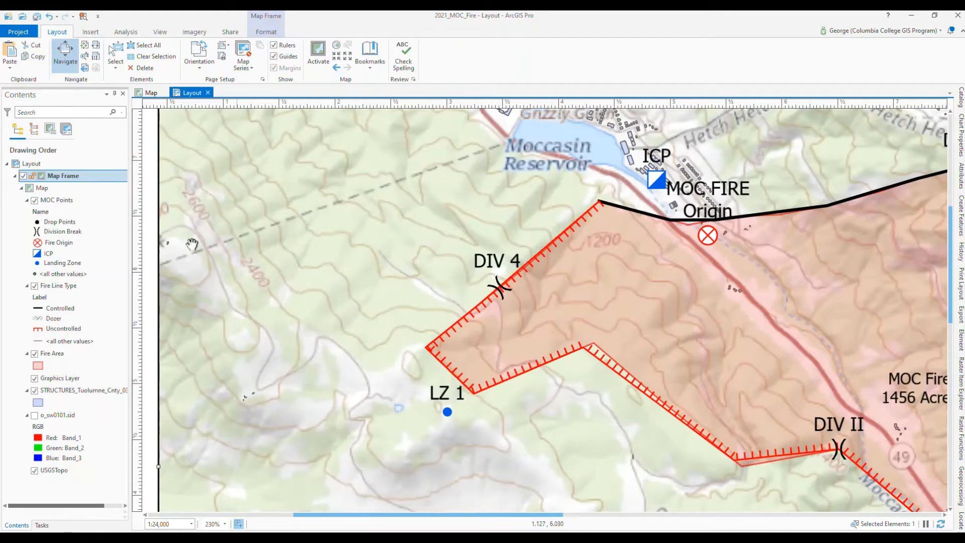
left_click(84, 68)
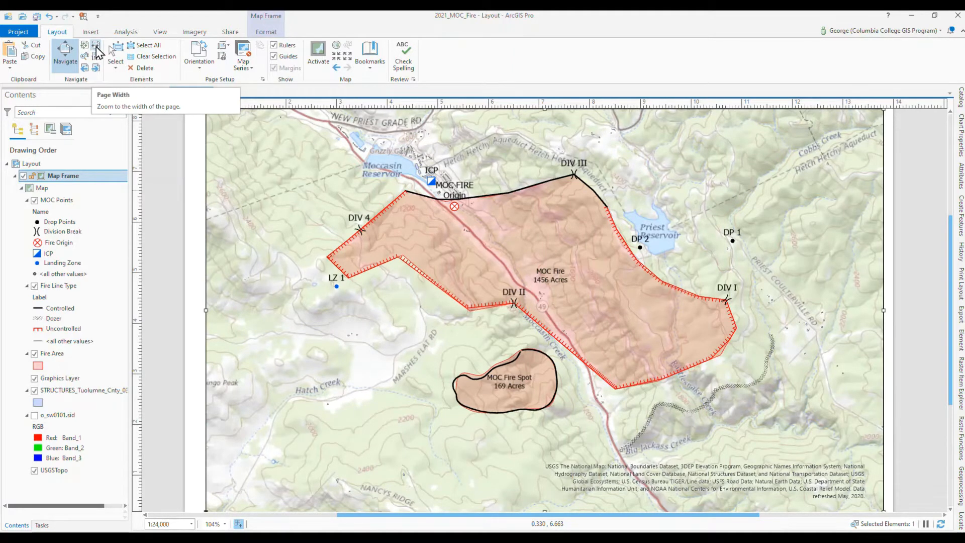
left_click(96, 47)
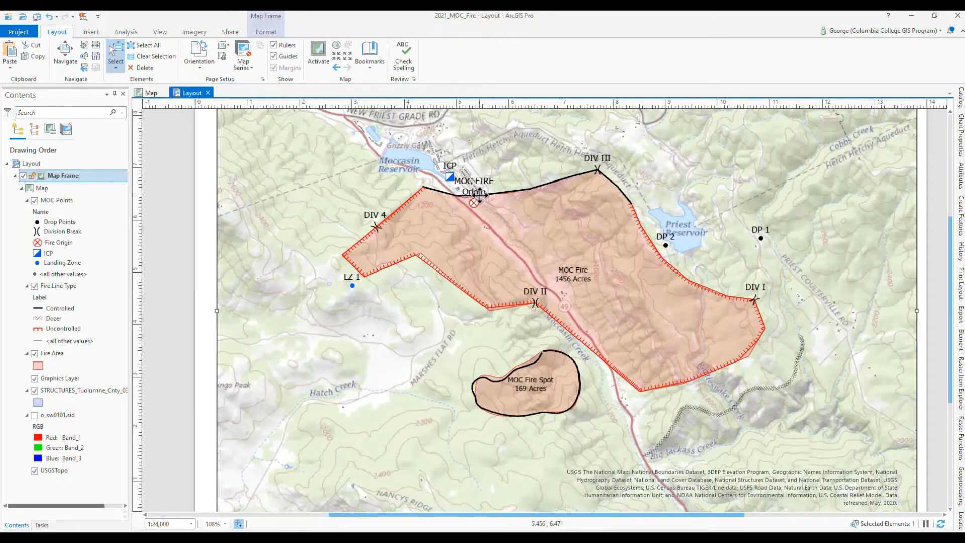
Step: Convert the MOC Points labels to graphics as a single layer at 1:24,000, with GroupGraphics as the output layer
left_click(57, 200)
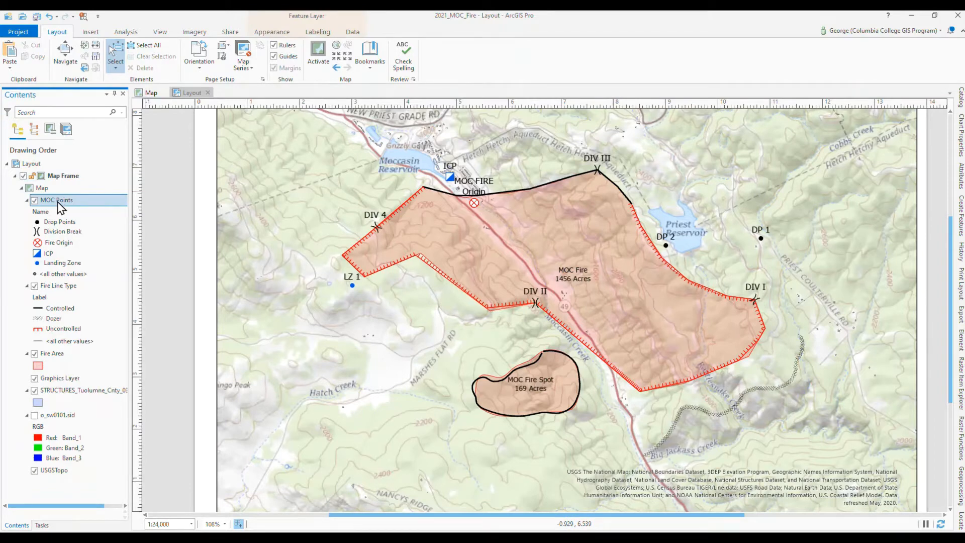
right_click(67, 208)
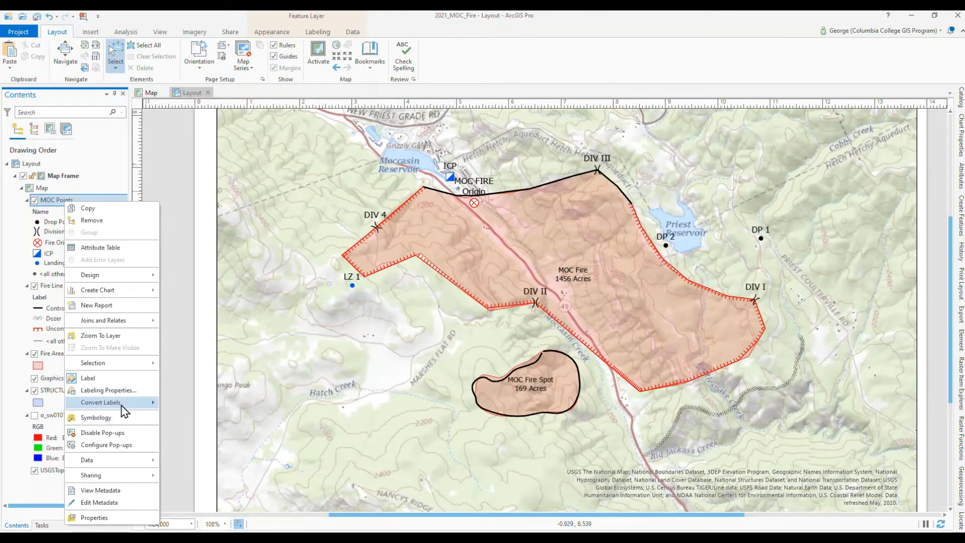
mouse_move(124, 407)
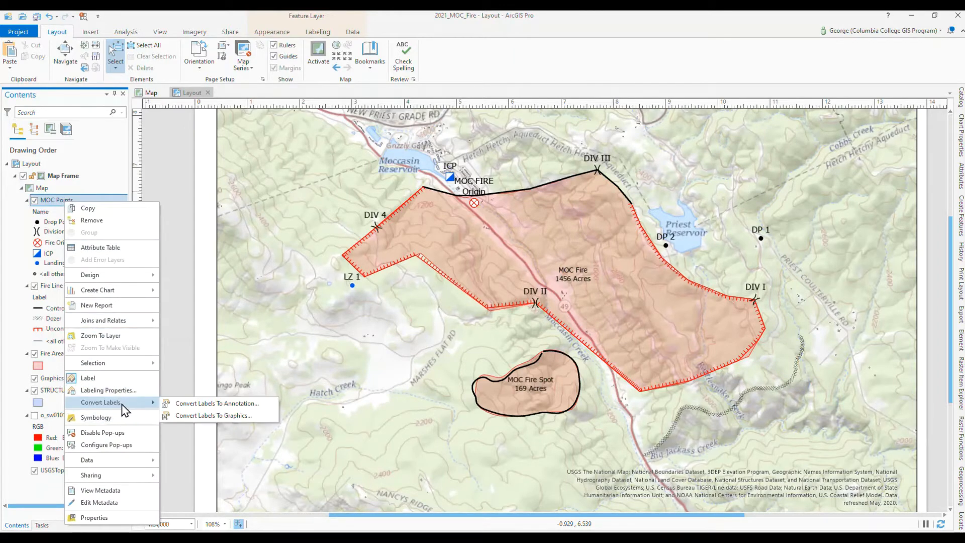
left_click(205, 417)
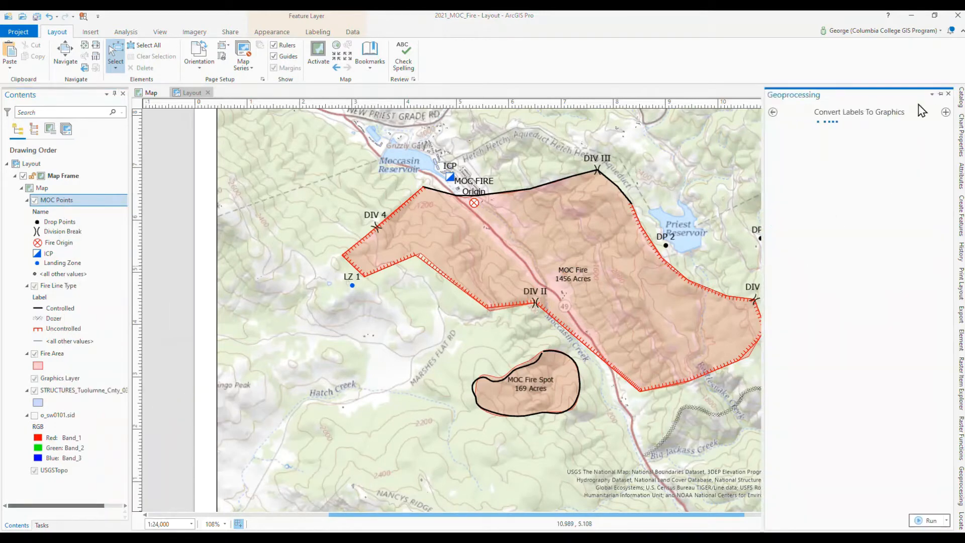
left_click(940, 94)
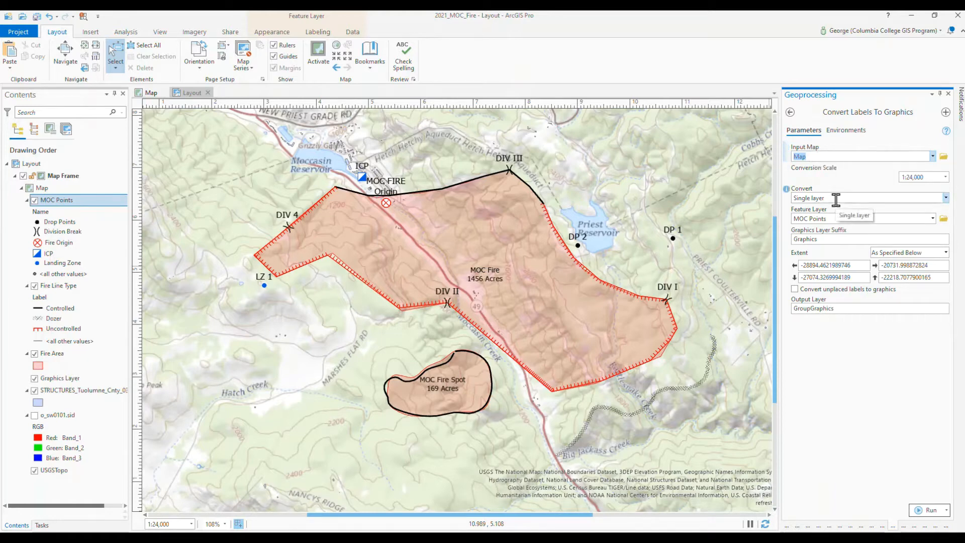
left_click(946, 198)
left_click(945, 199)
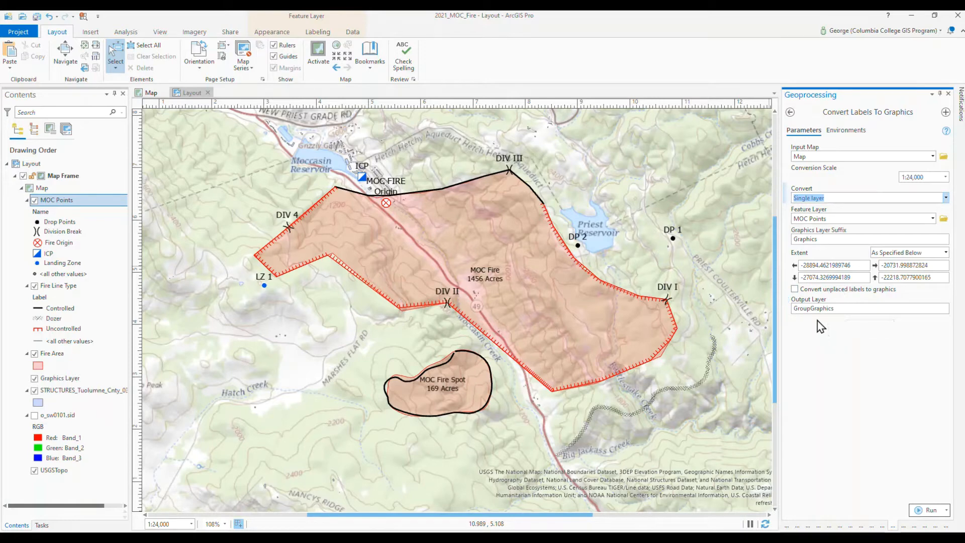
left_click(927, 510)
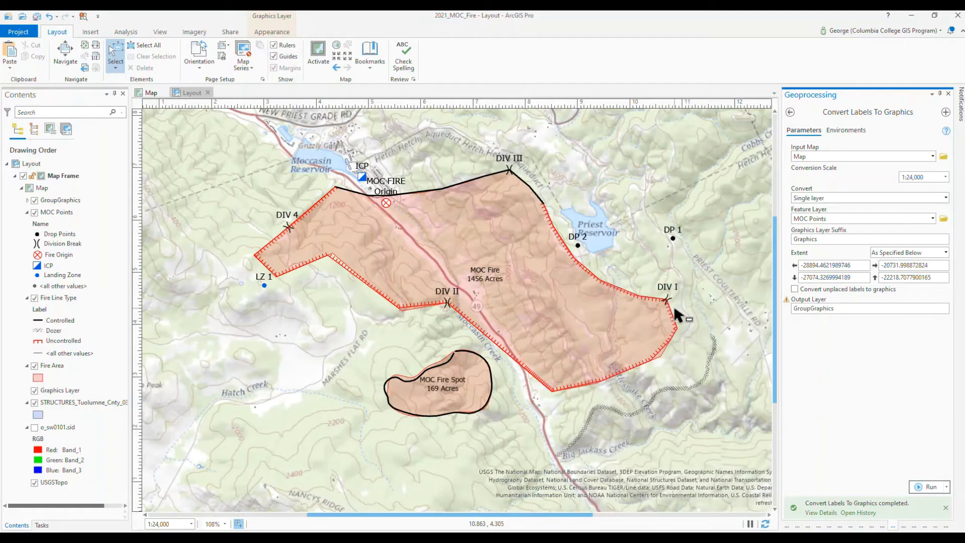
Step: Expand the GroupGraphics layer to inspect its contents, and collapse the Geoprocessing pane
left_click(46, 200)
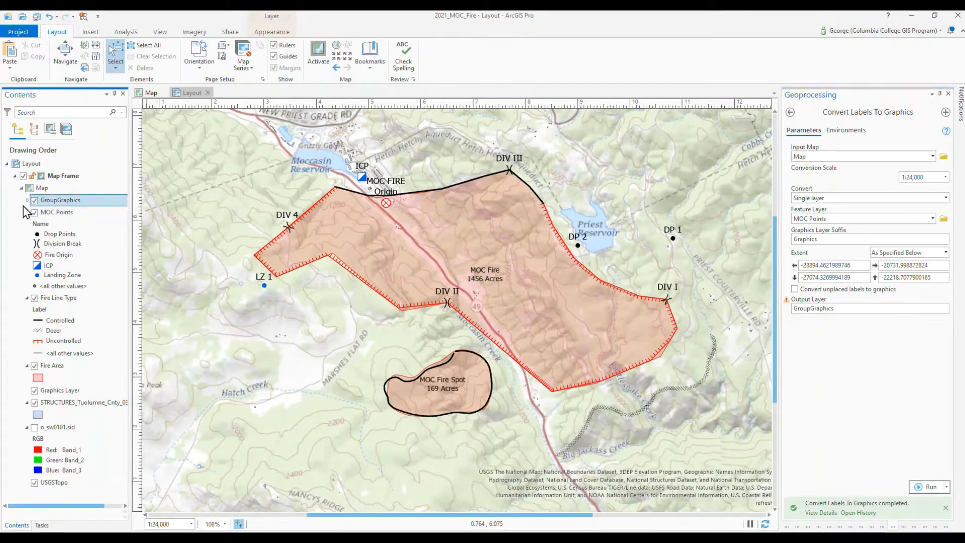
left_click(27, 200)
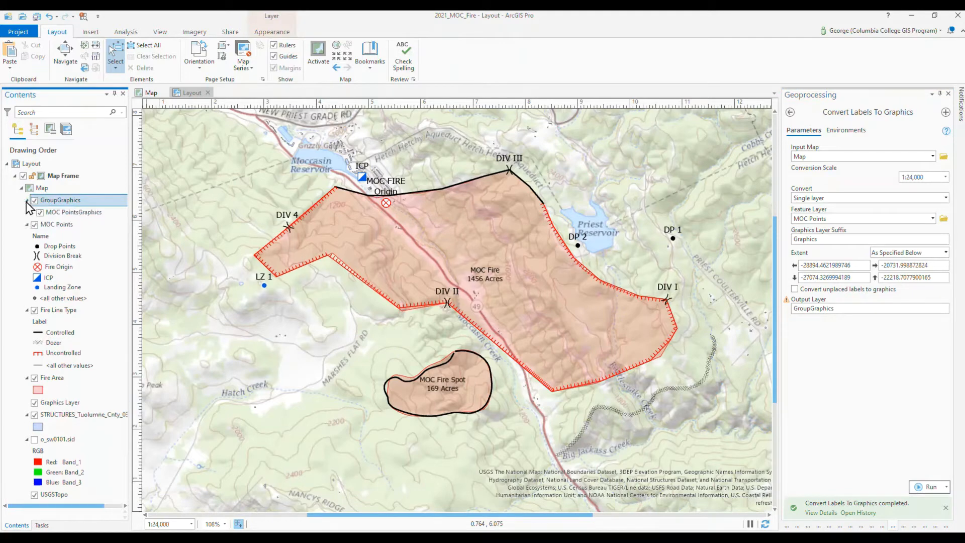
left_click(56, 212, "ctrl")
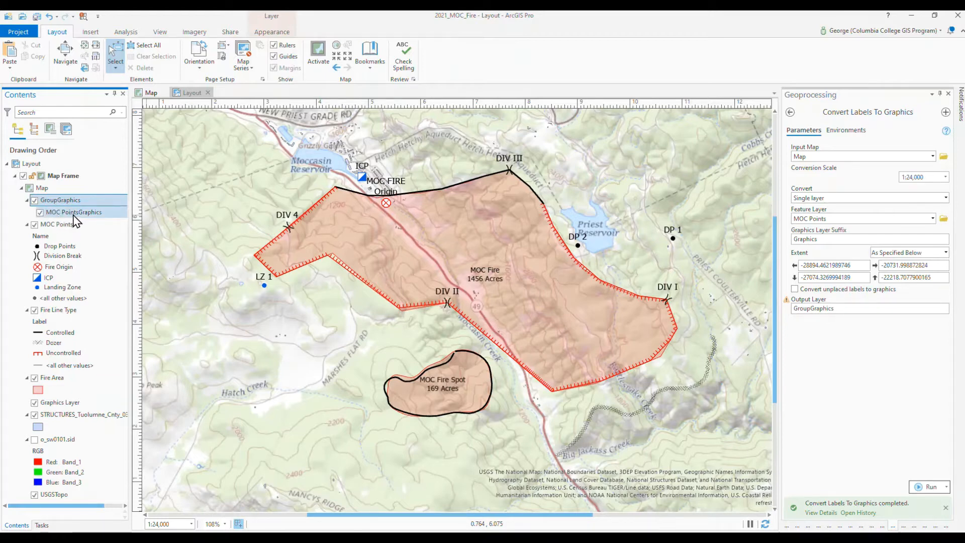
scroll(291, 136, "down", 1)
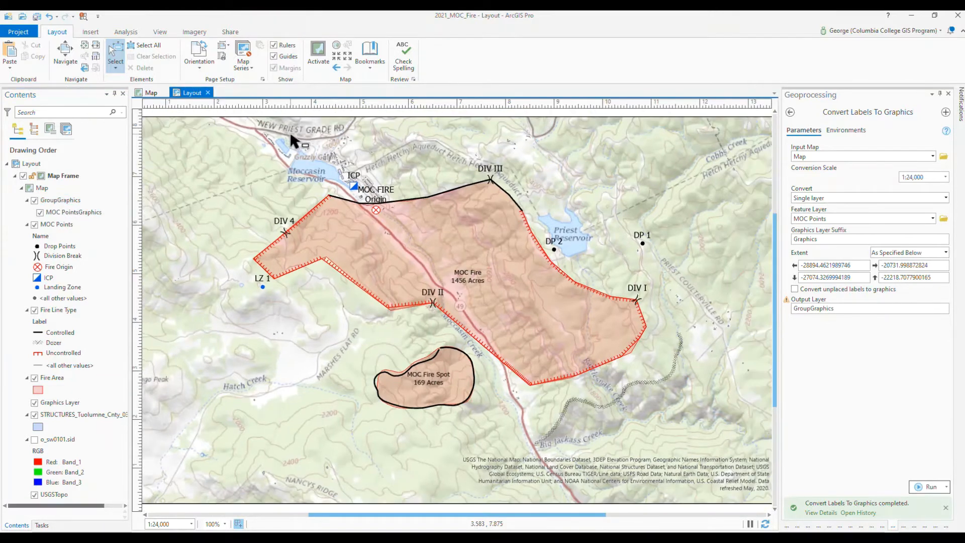
left_click(939, 94)
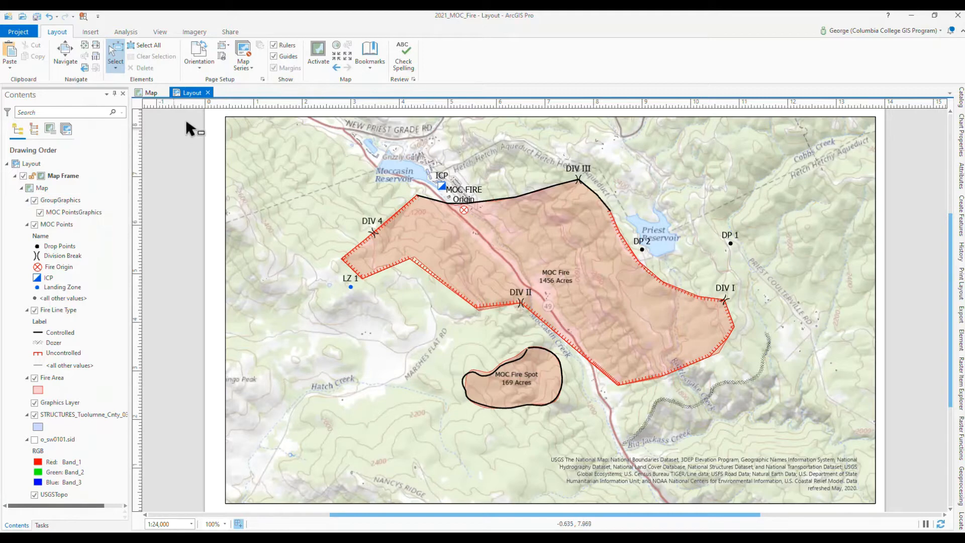
Step: Activate the layout's map frame and move the DIV I label graphic to the fire's northeast edge, just above the DP 2 label
left_click(316, 62)
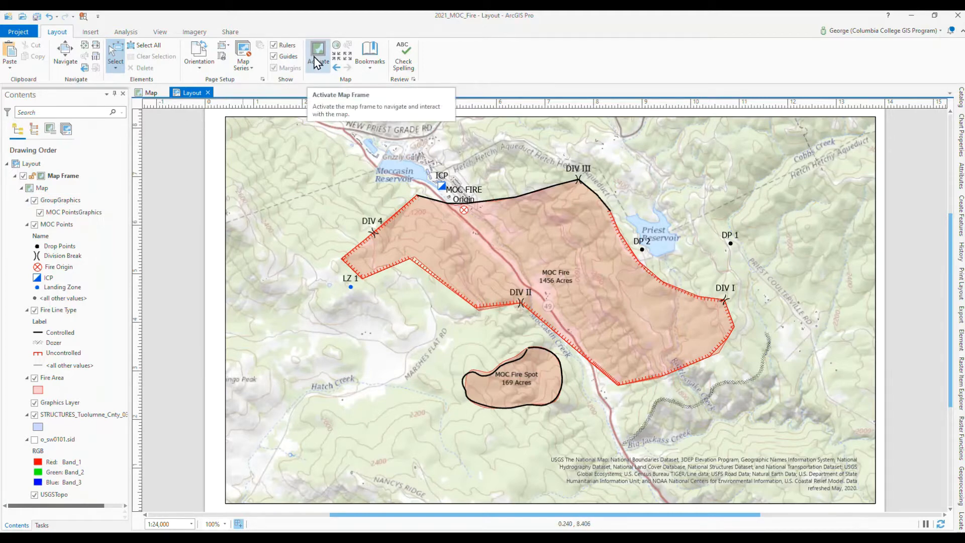
left_click(315, 53)
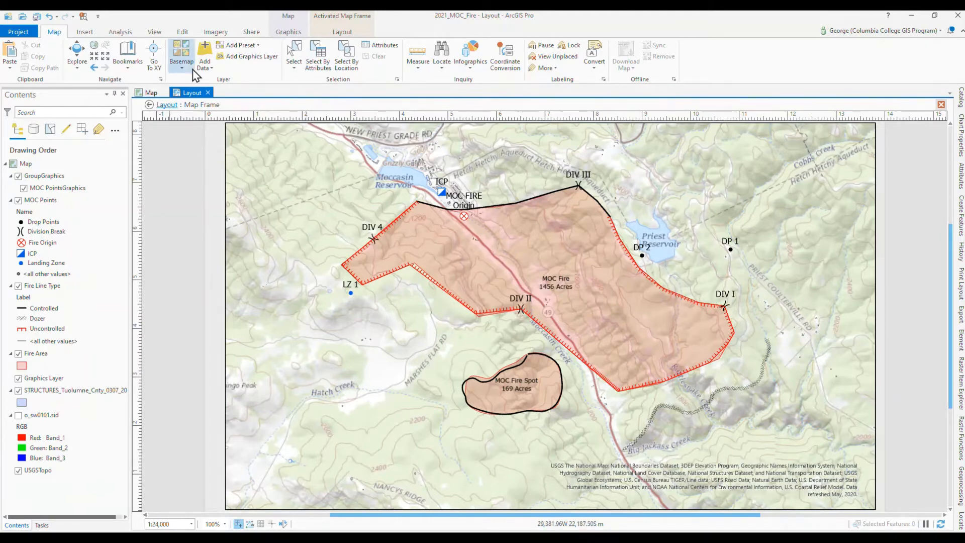
left_click(290, 32)
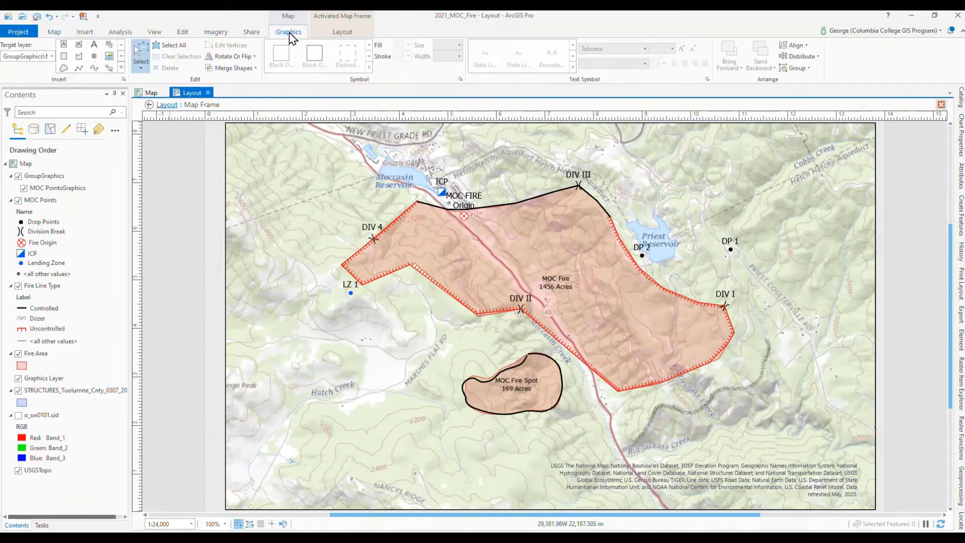
left_click(136, 48)
left_click(726, 295)
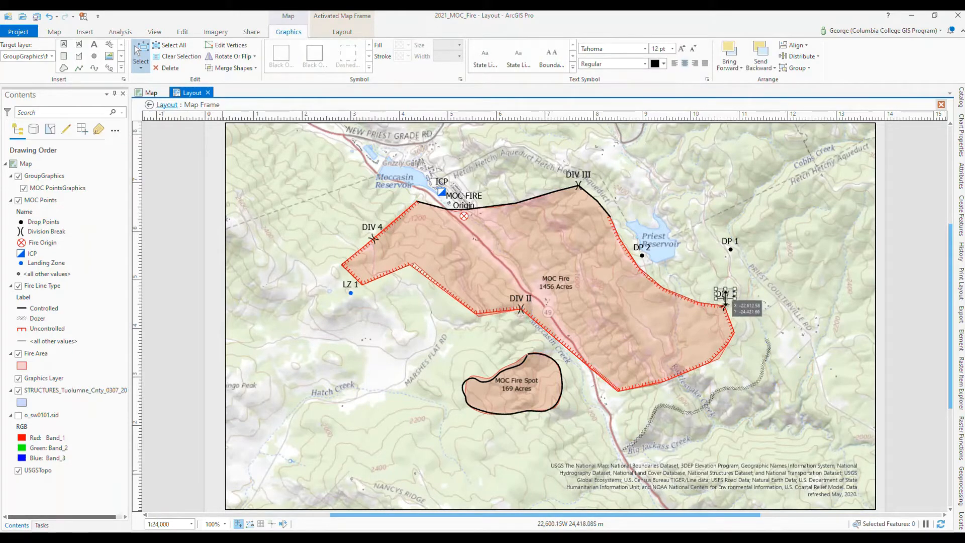
left_click_drag(723, 289, 642, 227)
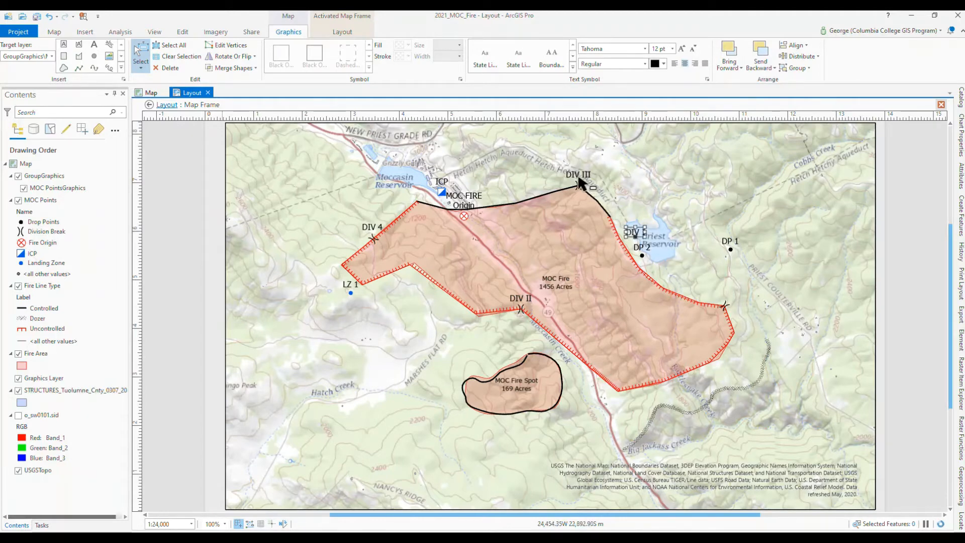
Step: Move the DIV III label above the northern controlled line near the ICP, and the MOC FIRE Origin label inside the fire area, west of its symbol
left_click(579, 175)
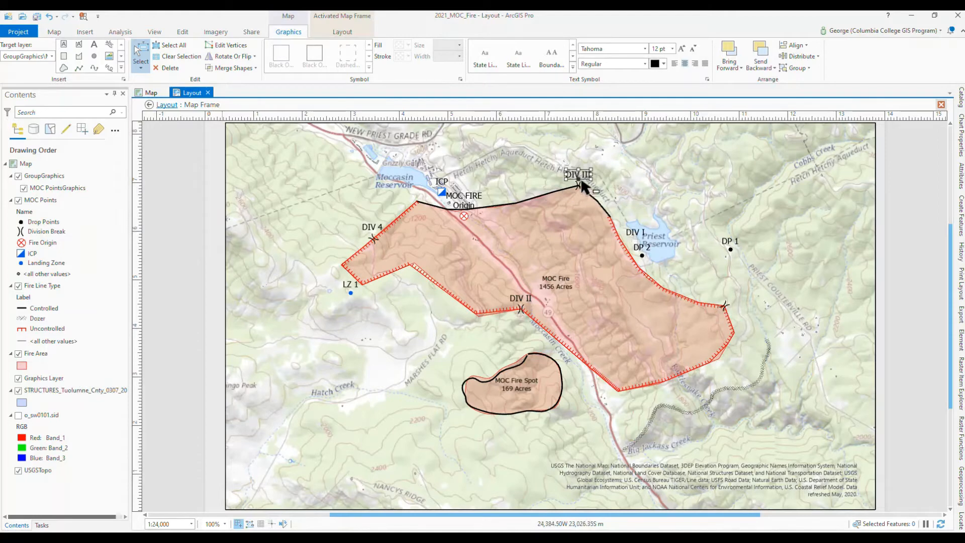
left_click_drag(579, 176, 432, 224)
left_click(462, 201)
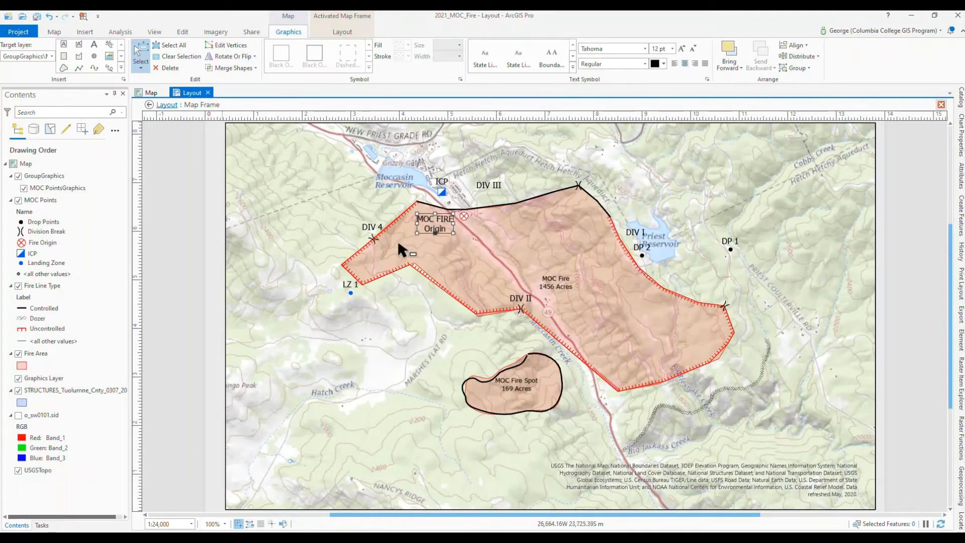
Step: Move the DIV 4 label below the southwestern fire line, and place a slightly enlarged DIV II label below the fire's southern tip
left_click(372, 227)
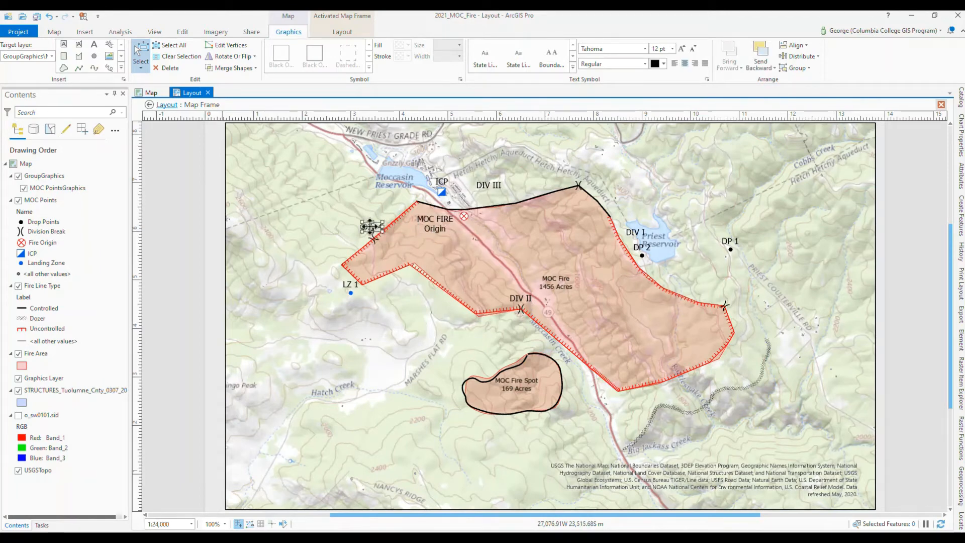
mouse_move(372, 231)
left_mouse_down()
mouse_move(375, 319)
mouse_move(416, 316)
mouse_move(417, 308)
left_mouse_up()
left_click(520, 300)
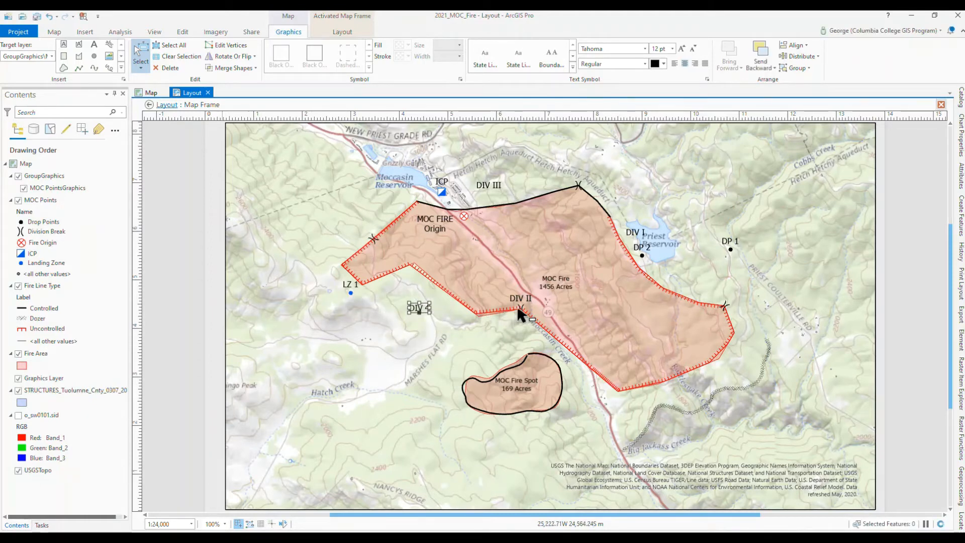
left_click_drag(520, 300, 648, 411)
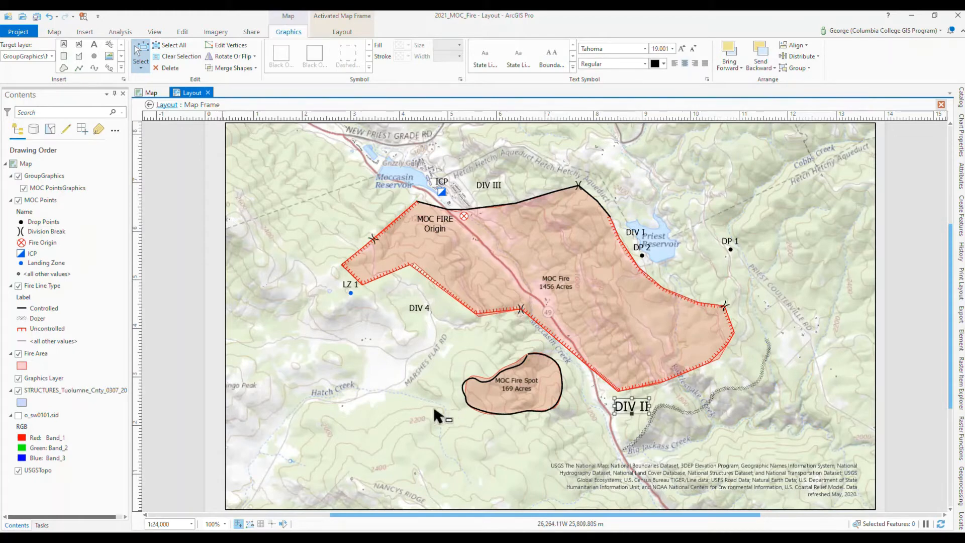
left_click_drag(648, 413, 643, 412)
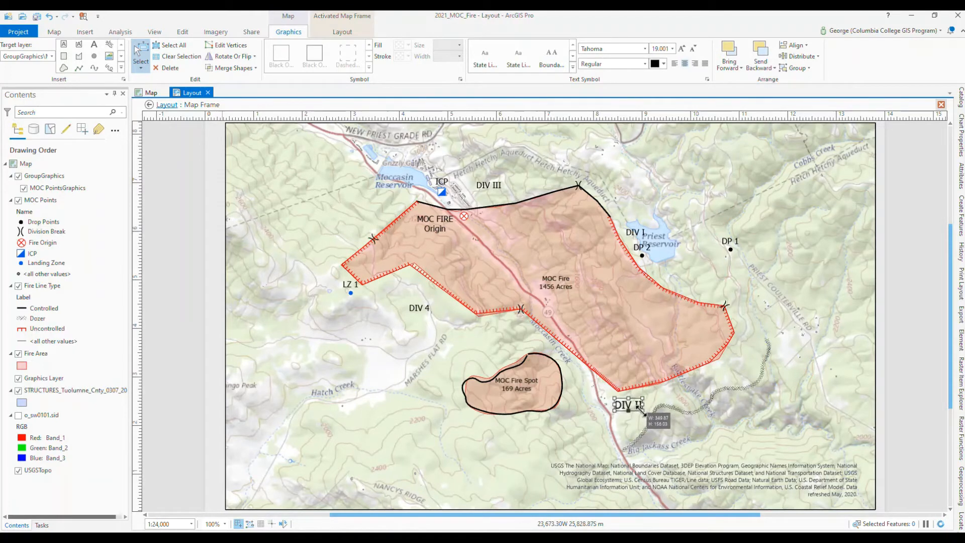
left_click(181, 57)
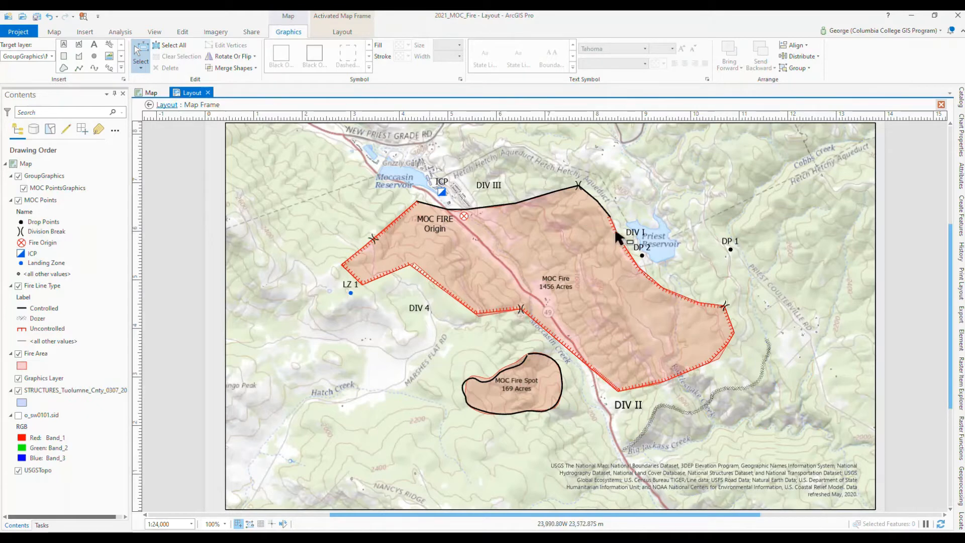
Step: Move the DP 2 label to the lower right of its drop point, clear the selection, and save the project
left_click(638, 252)
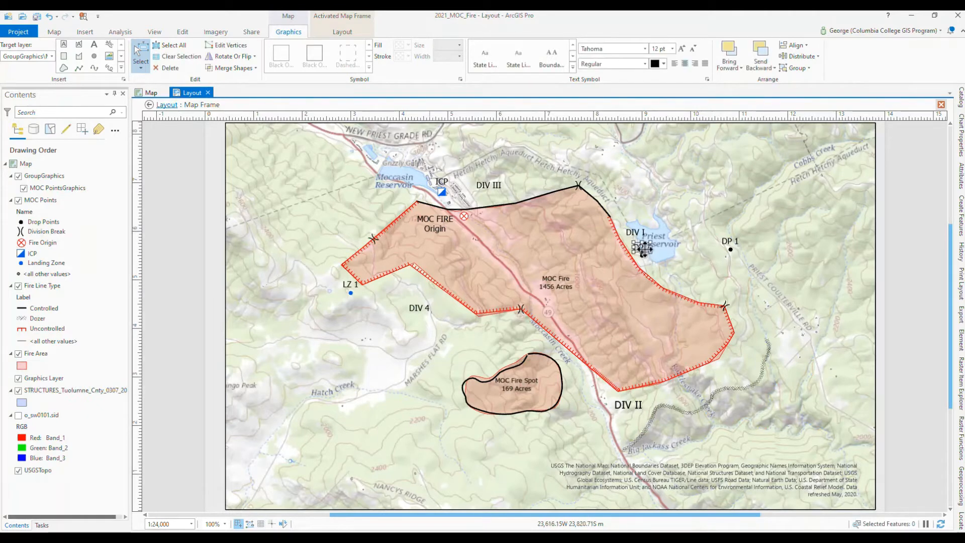
left_click_drag(638, 251, 660, 261)
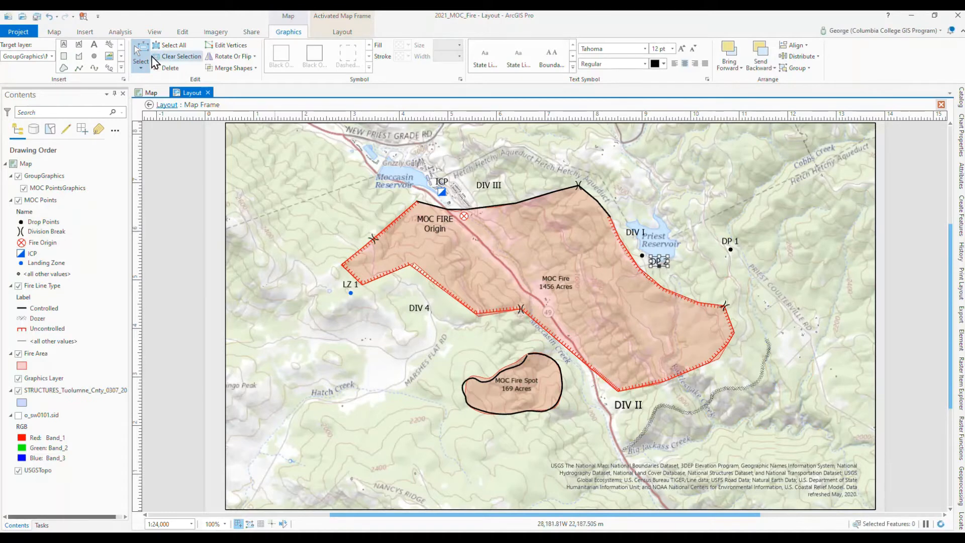
left_click(165, 57)
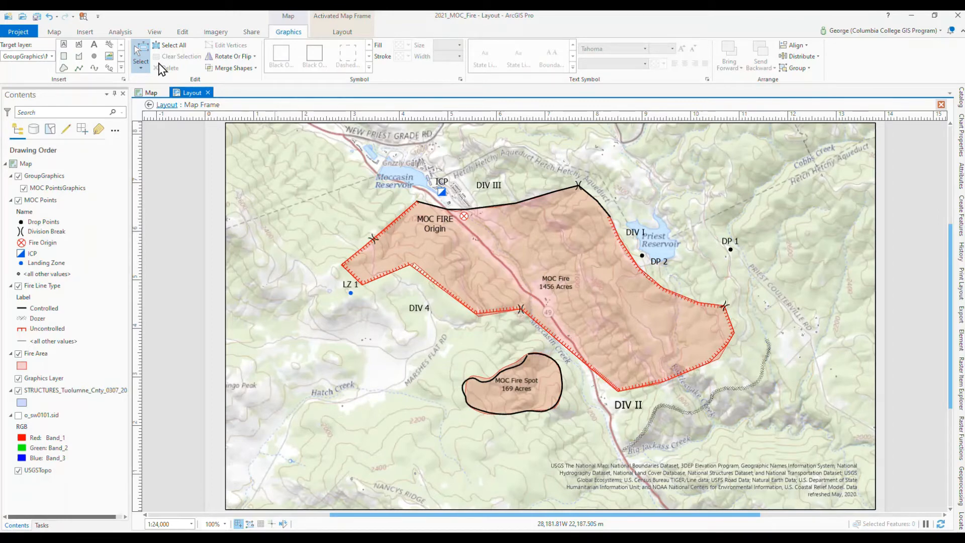
left_click(35, 20)
left_click(347, 31)
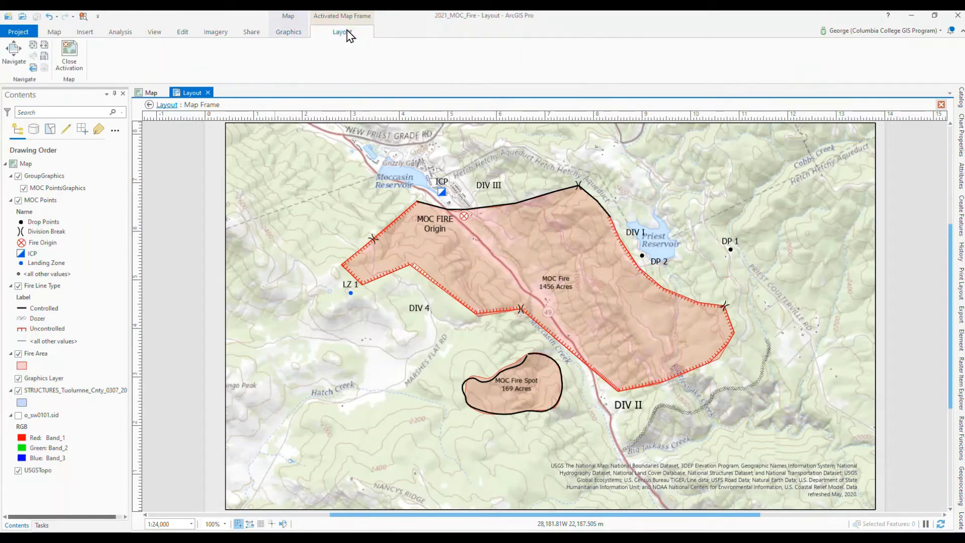
Step: Deactivate the map frame, zoom it to the Map 1:24K bookmark, and set the map scale to 1:24,000
left_click(69, 50)
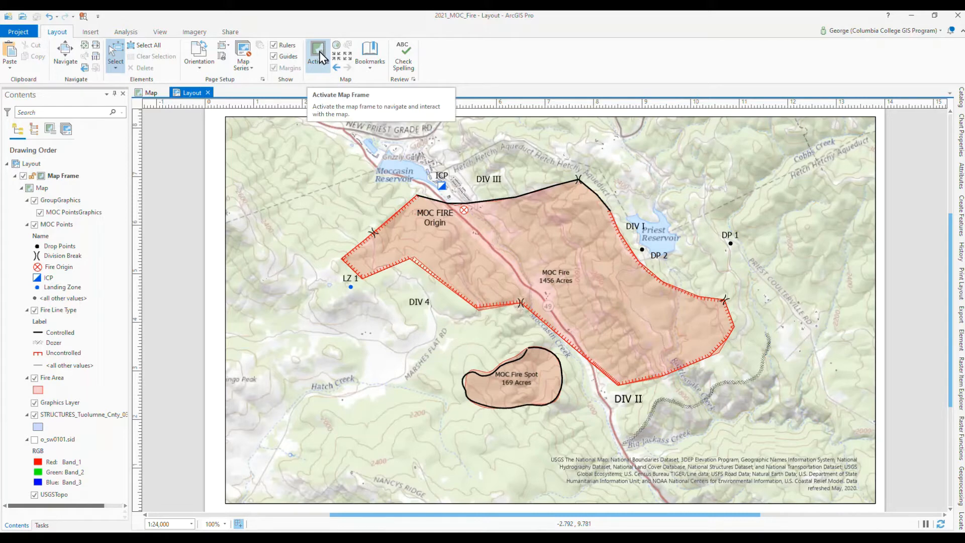
left_click(371, 69)
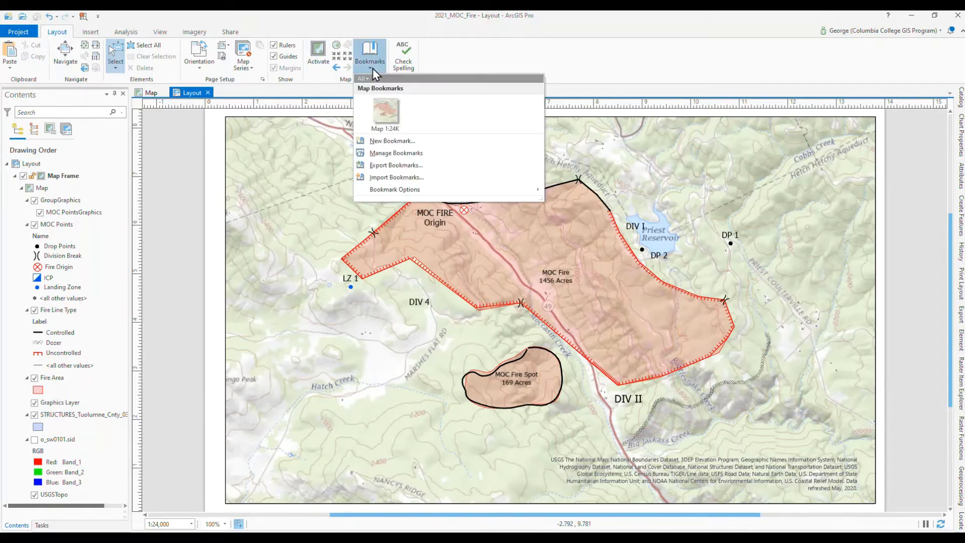
left_click(380, 104)
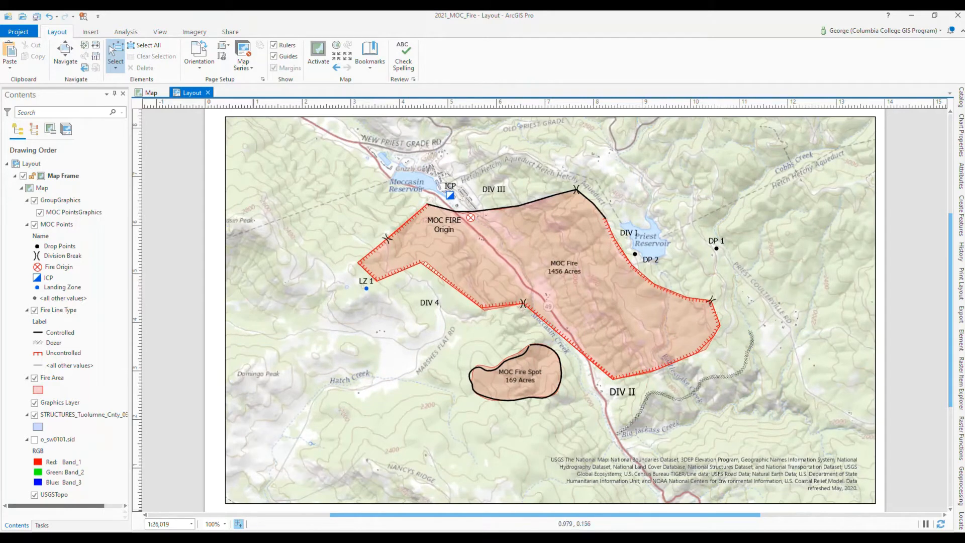
left_click(191, 524)
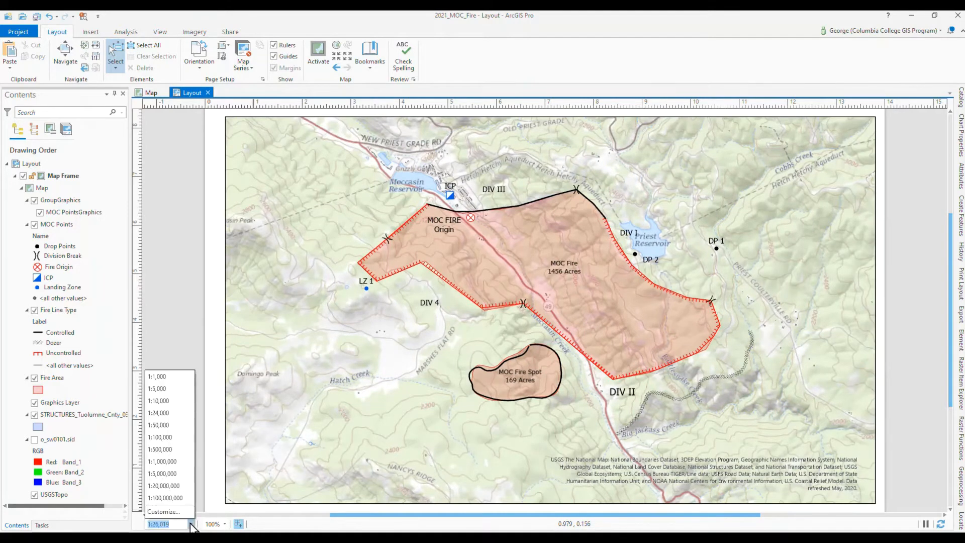
left_click(177, 412)
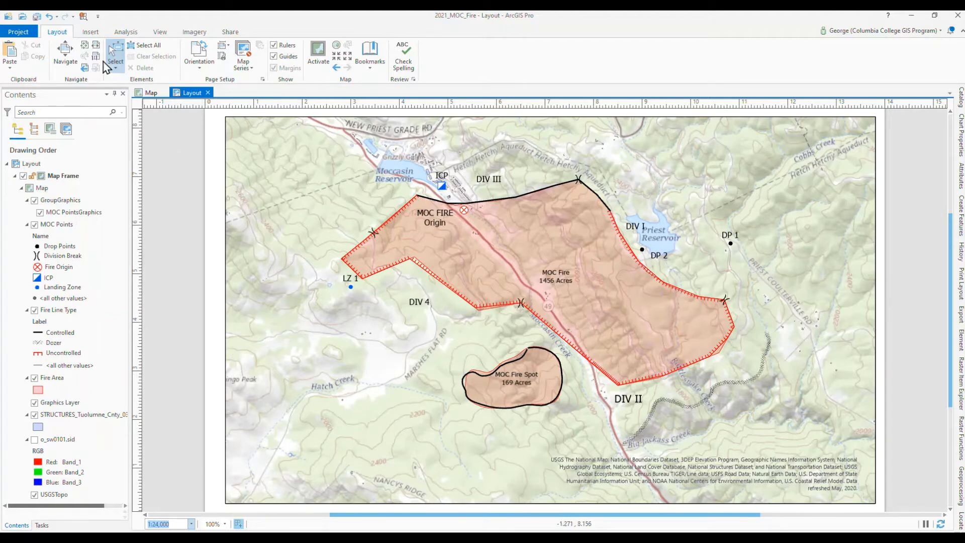
Step: Insert the first ArcGIS north arrow style, about 1 inch tall, in the map frame's lower-left corner
left_click(91, 34)
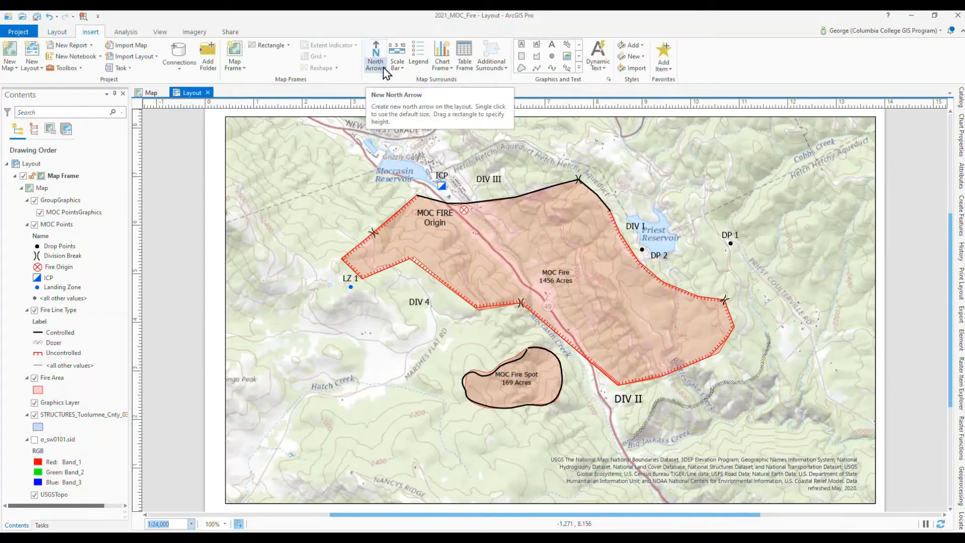
left_click(385, 68)
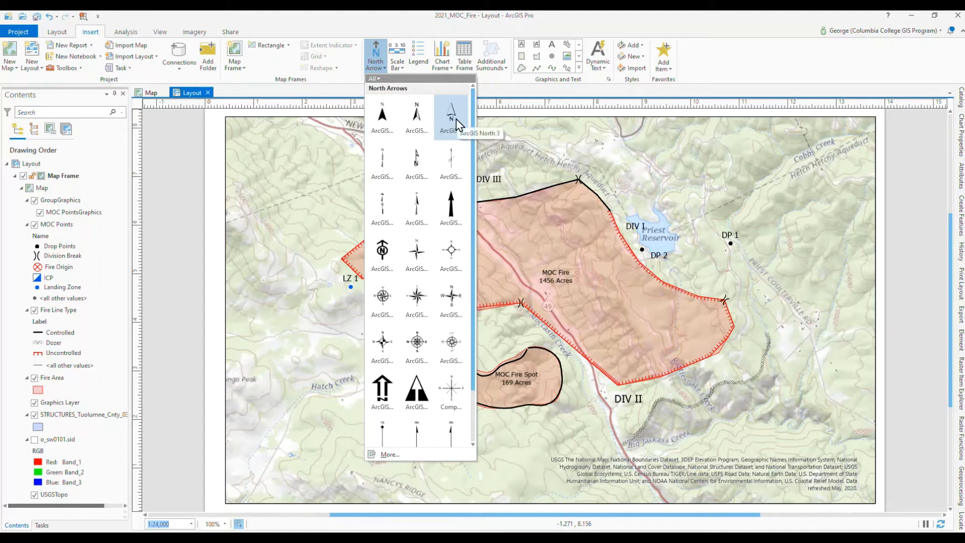
left_click(384, 115)
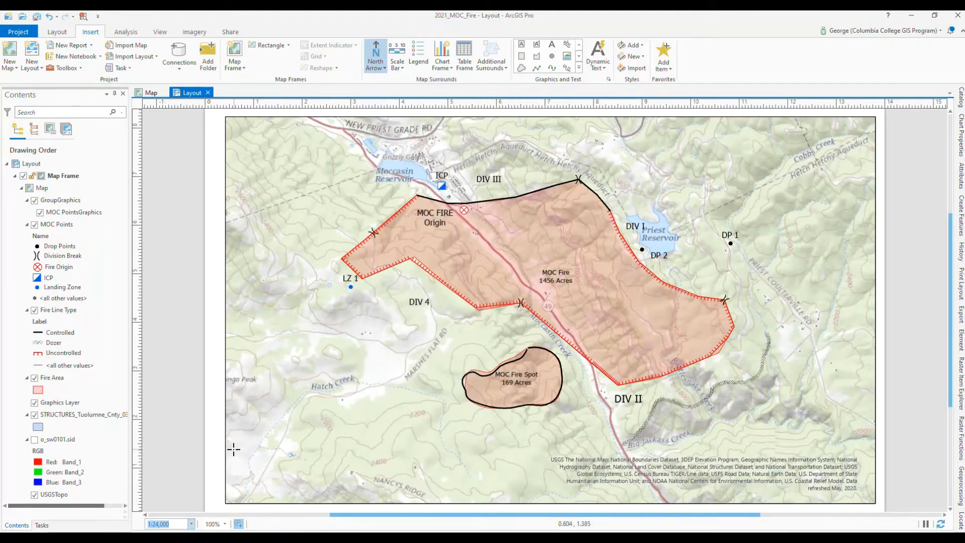
left_click_drag(233, 449, 272, 497)
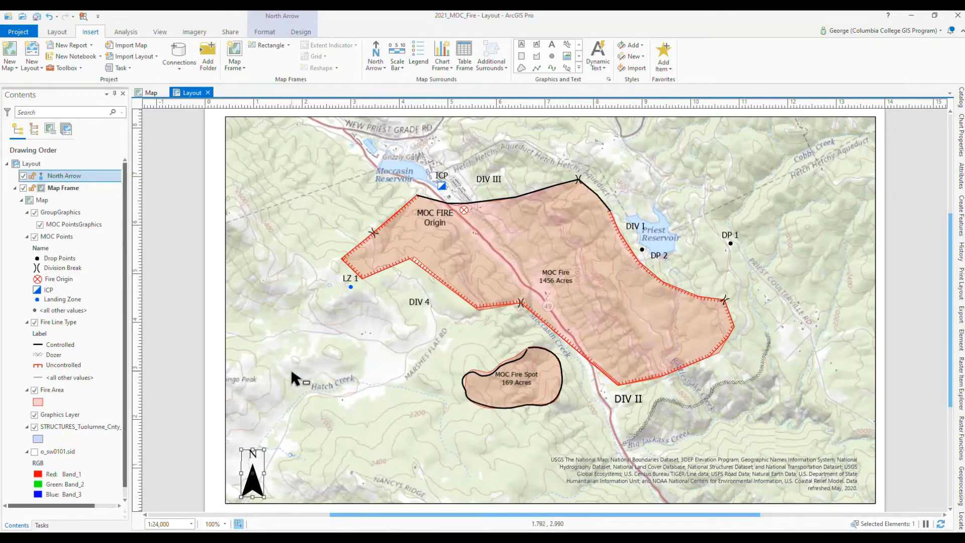
Step: Insert an imperial Alternating Scale Bar 1 to the right of the north arrow and widen it until it spans 1 mile
left_click(402, 70)
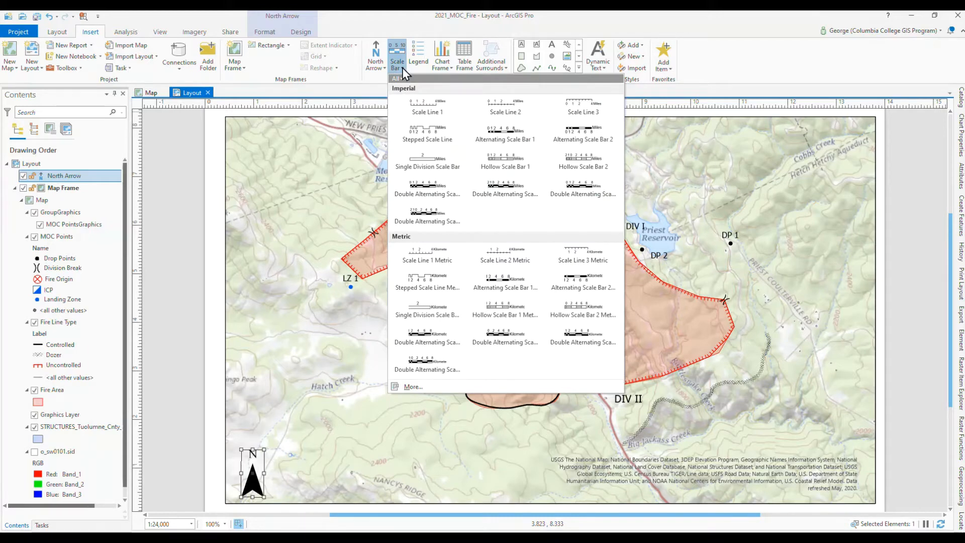
left_click(506, 137)
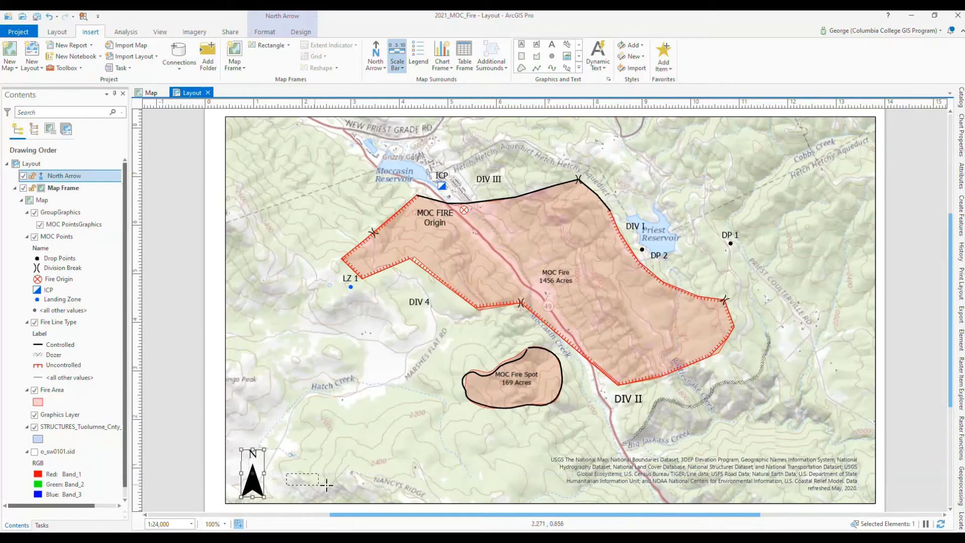
left_click_drag(326, 485, 414, 492)
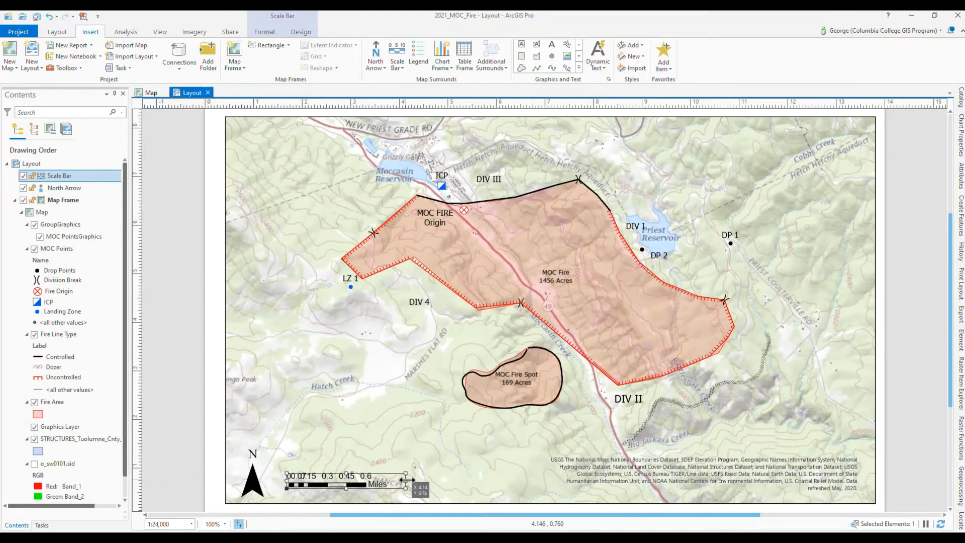
left_click_drag(405, 480, 454, 479)
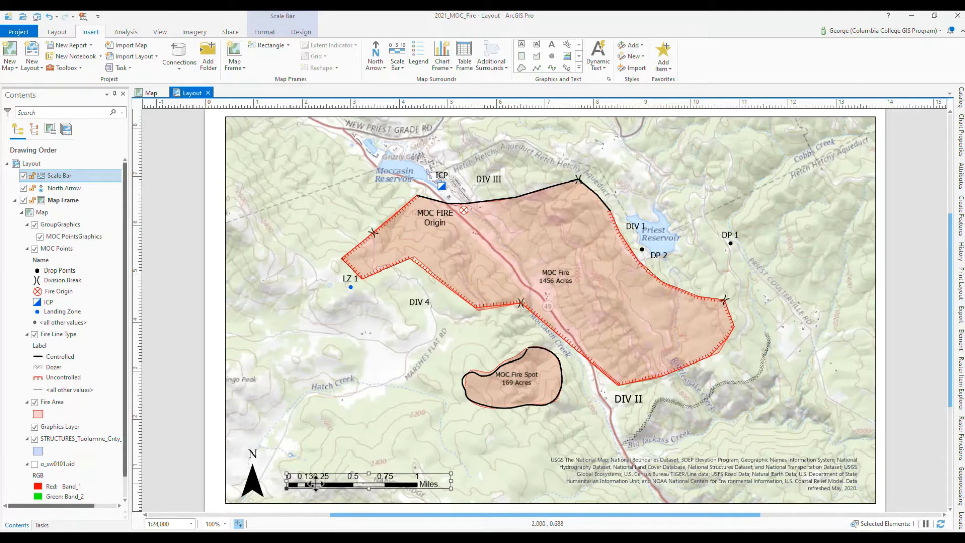
Step: Format the scale bar, keeping miles as its map units and using 2 divisions and 2 subdivisions
double_click(404, 479)
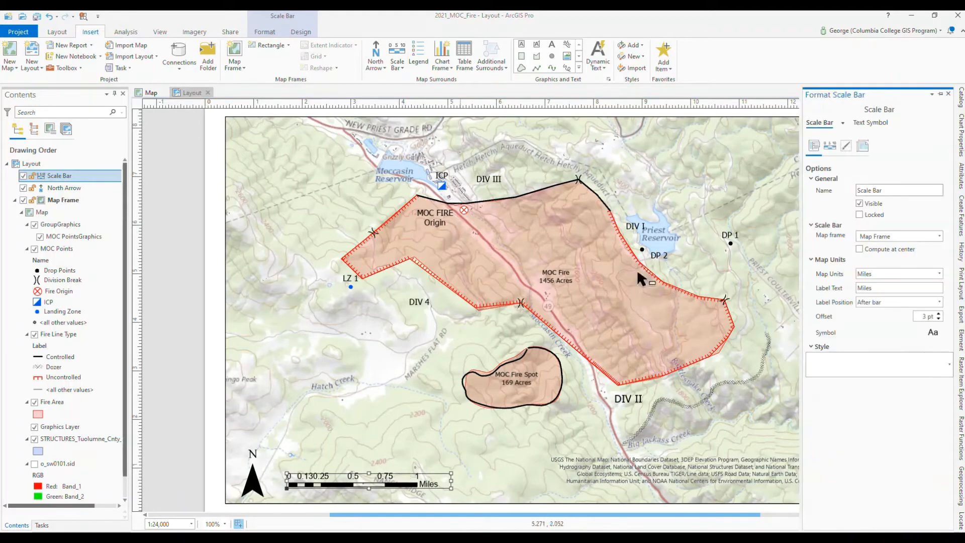
left_click(940, 94)
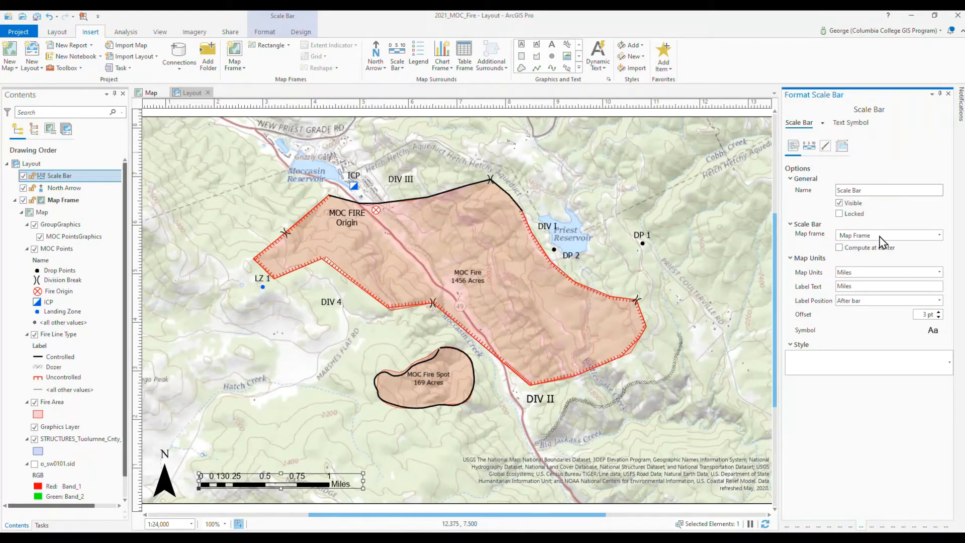
left_click(939, 272)
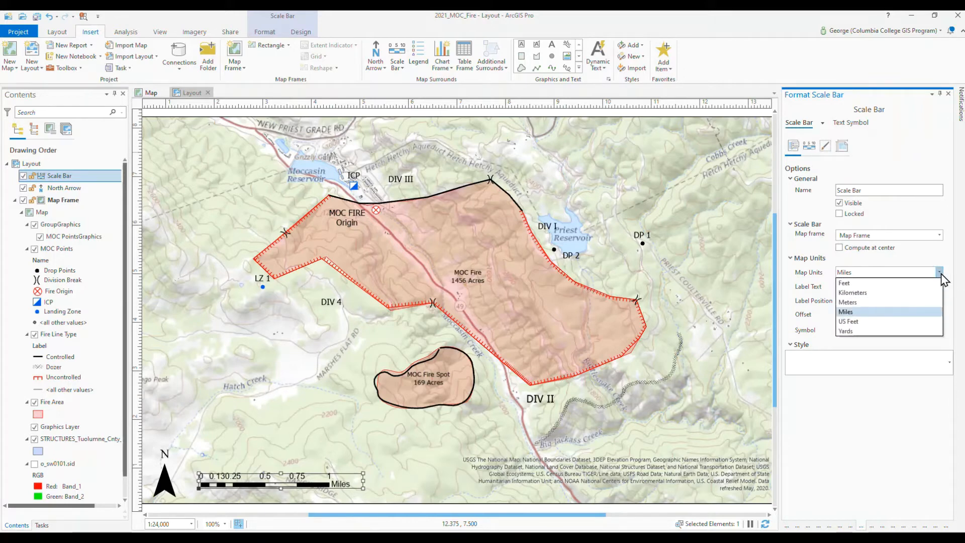
left_click(939, 273)
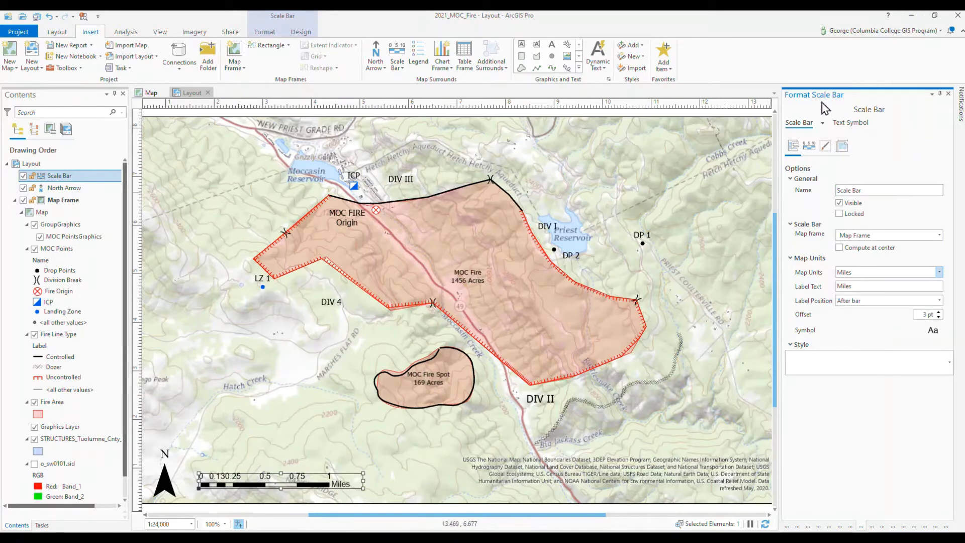
left_click(809, 147)
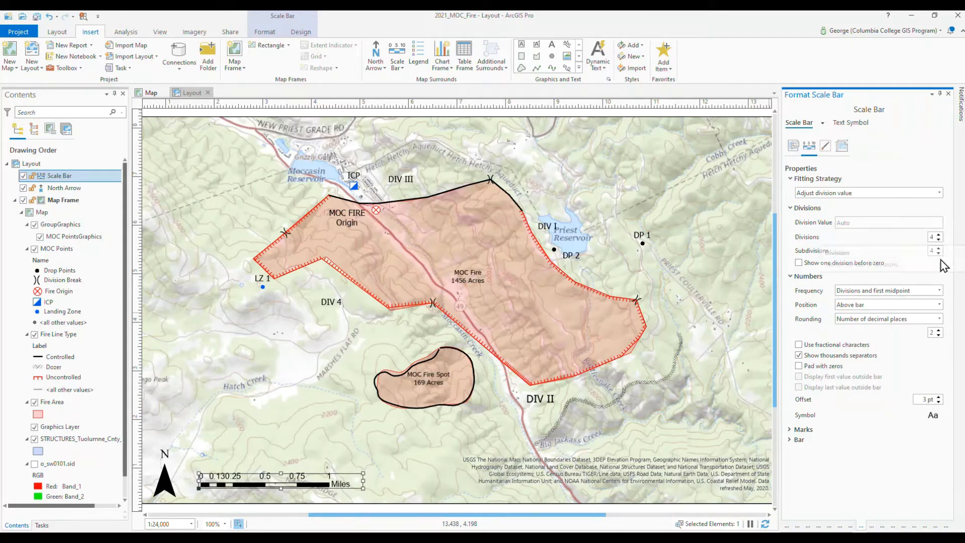
left_click(937, 240)
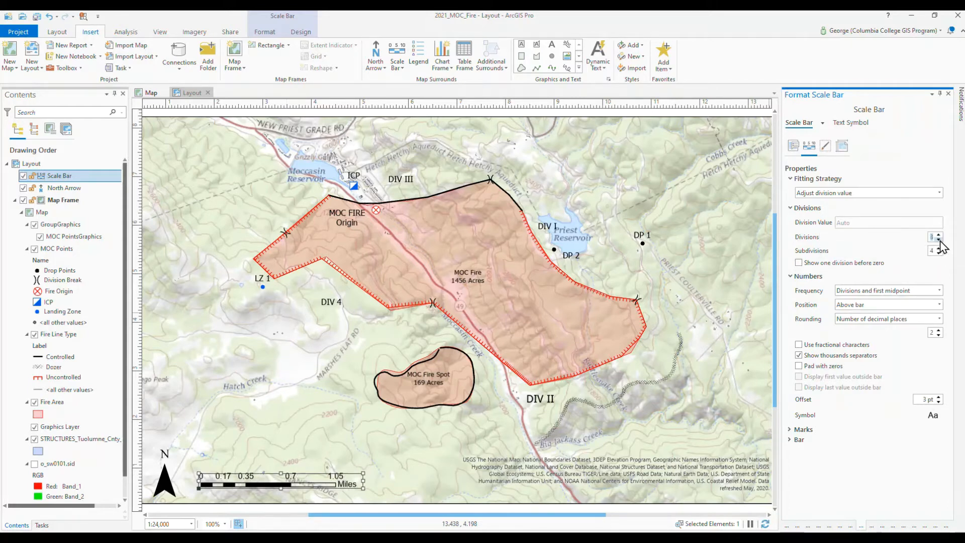
left_click(937, 239)
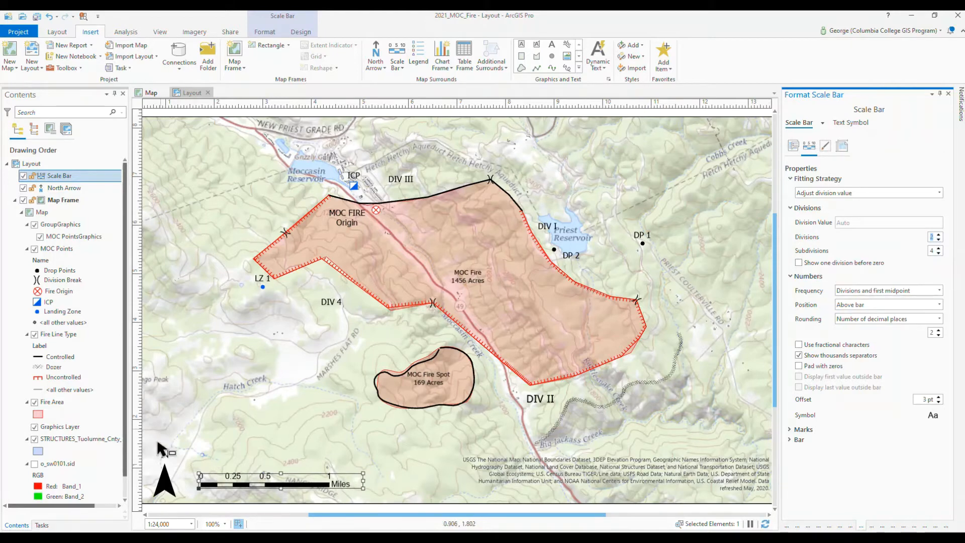
left_click(938, 252)
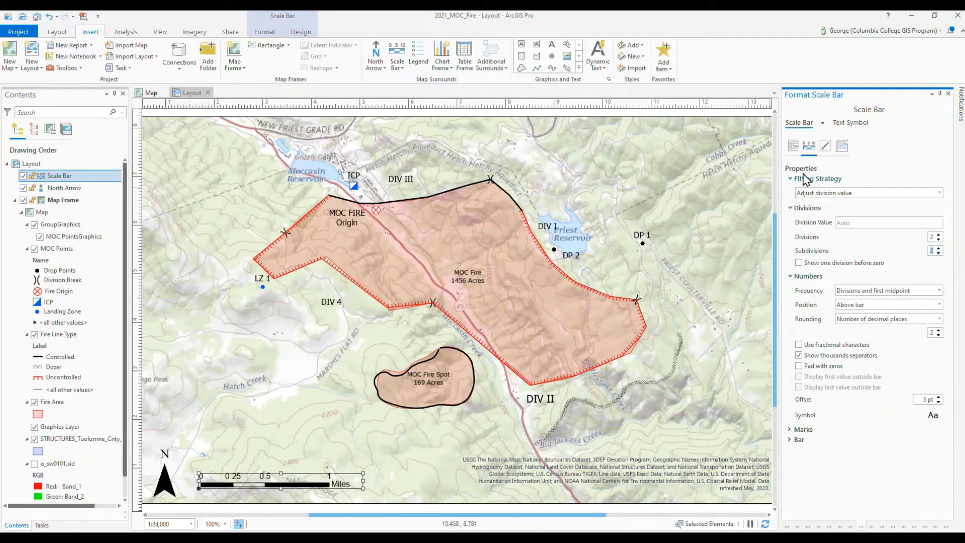
Step: Try a light aqua background behind the scale bar and reset it to no color
left_click(825, 147)
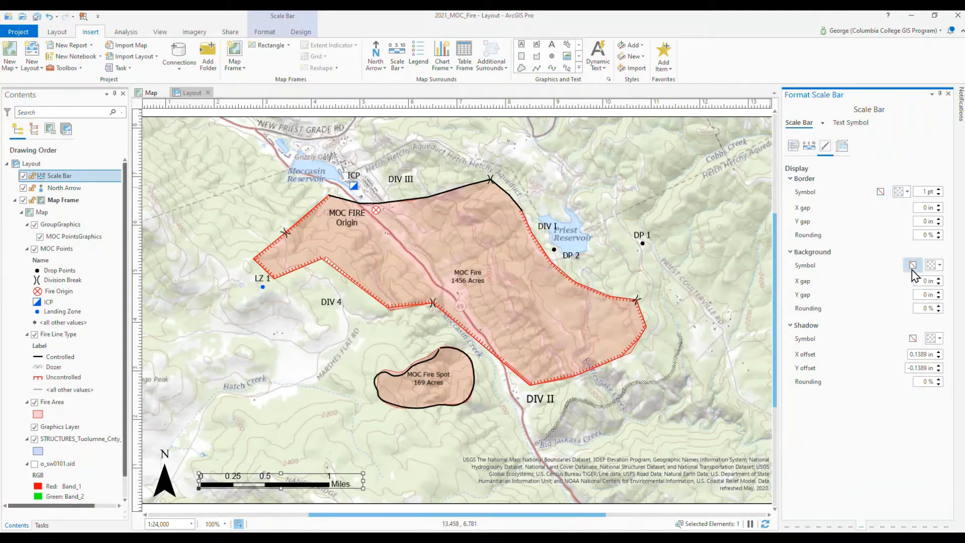
left_click(940, 266)
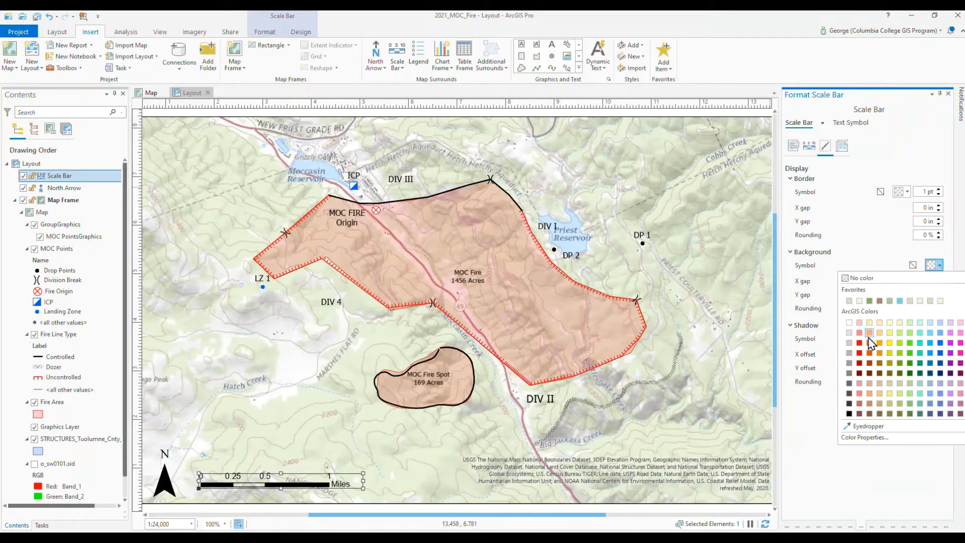
left_click(917, 324)
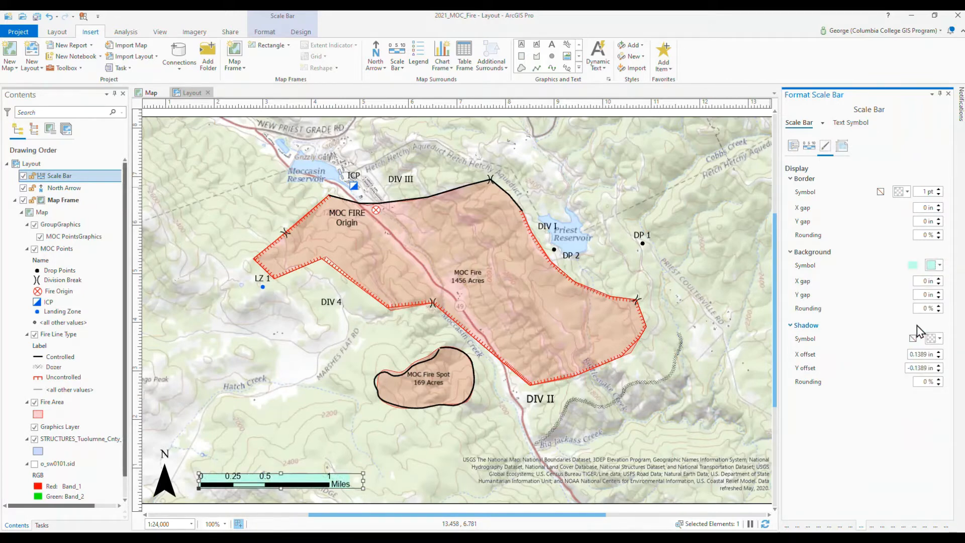
left_click(939, 265)
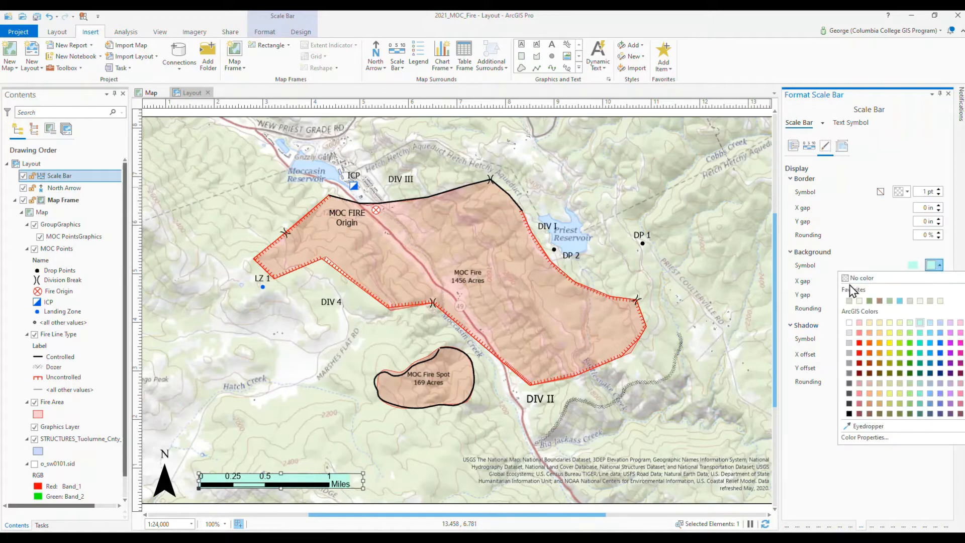
left_click(851, 279)
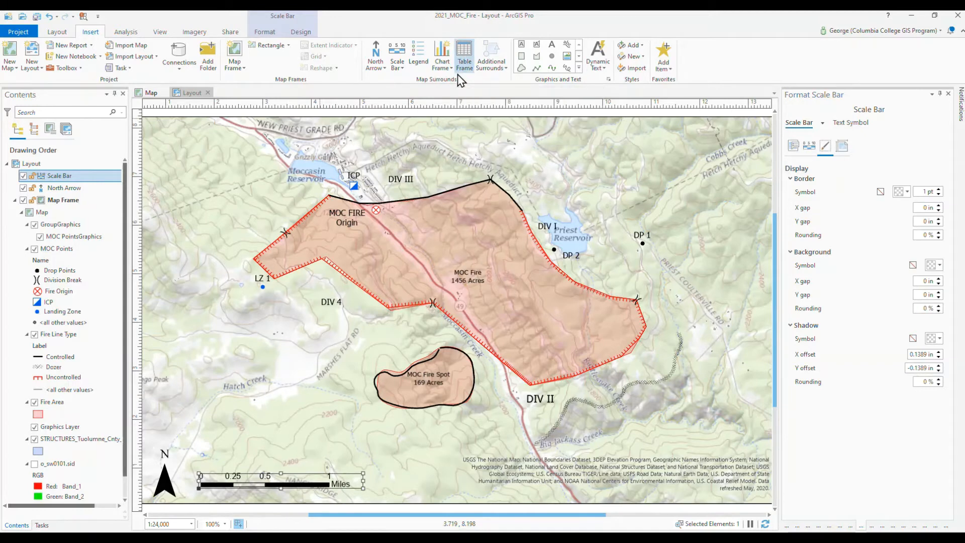
Step: Insert dynamic text with the map frame's scale to the right of the scale bar
left_click(604, 70)
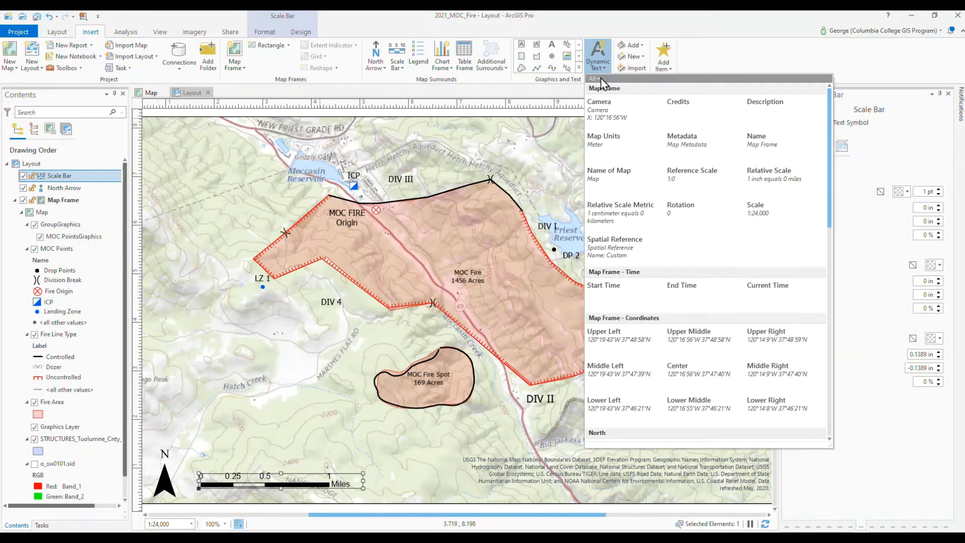
left_click(764, 214)
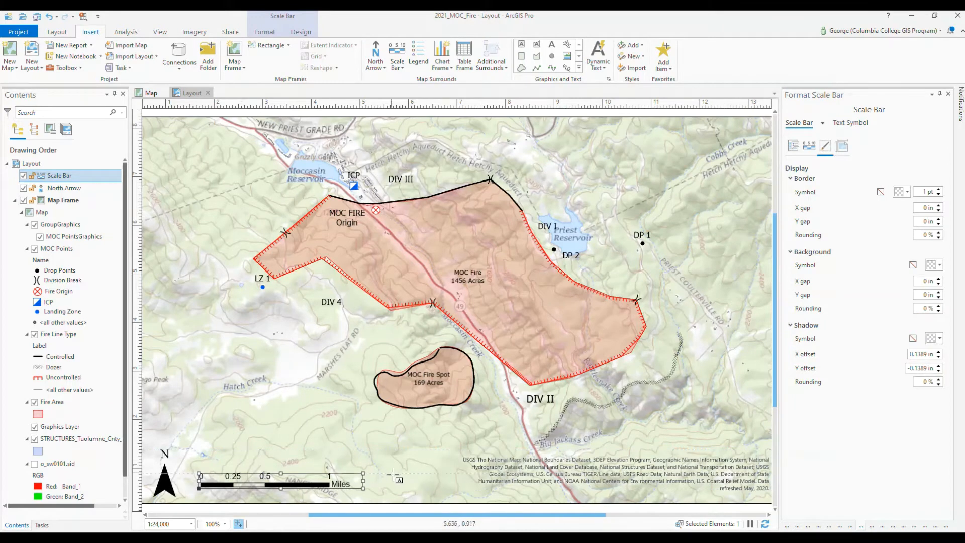
left_click_drag(392, 474, 446, 487)
Step: Move the scale bar up slightly and place the scale text centered beneath it
left_click(297, 484)
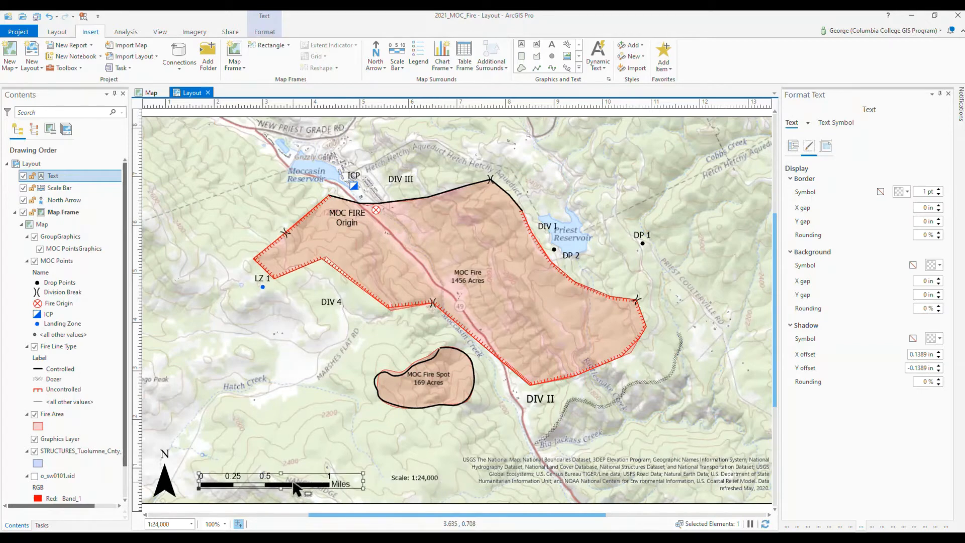
left_click_drag(284, 483, 283, 459)
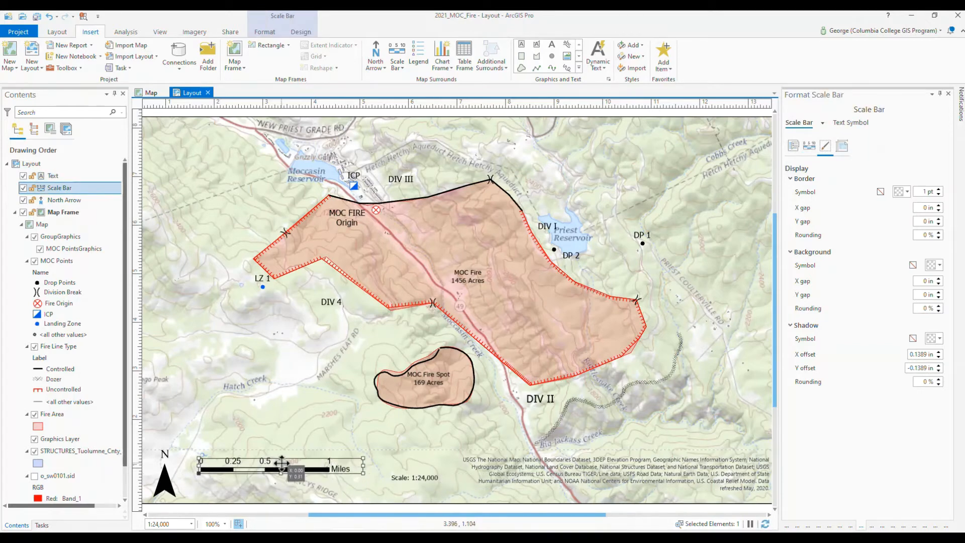
left_click(406, 480)
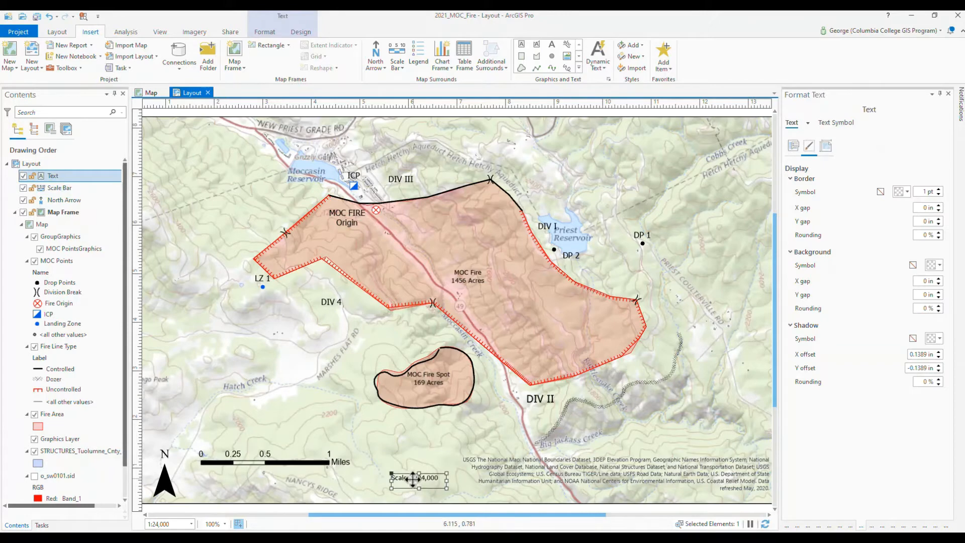
left_click_drag(402, 480, 268, 477)
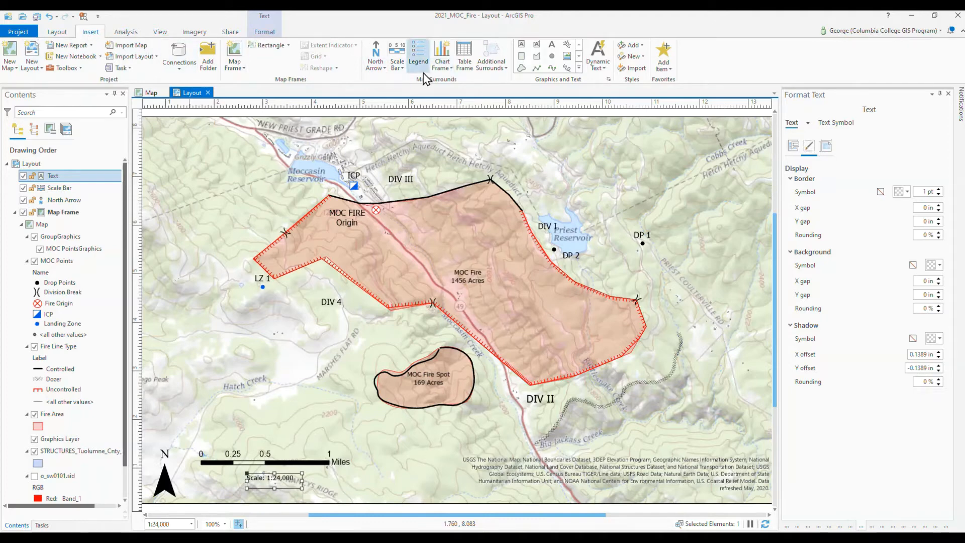
Step: Insert a legend about 2.2 by 2.6 inches in the map frame's upper-left corner
left_click(421, 55)
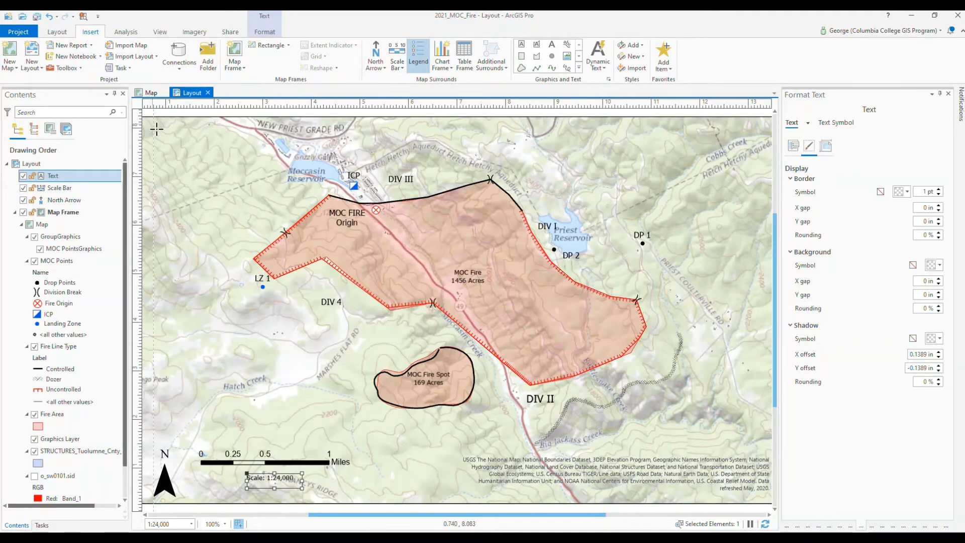
scroll(174, 147, "down", 1)
scroll(174, 147, "up", 1)
scroll(173, 146, "down", 2)
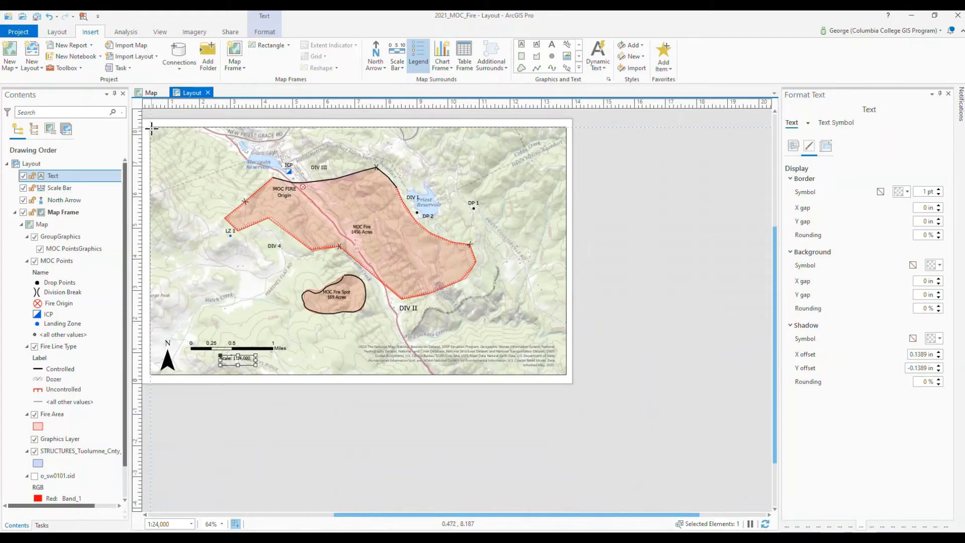
left_click_drag(152, 129, 220, 209)
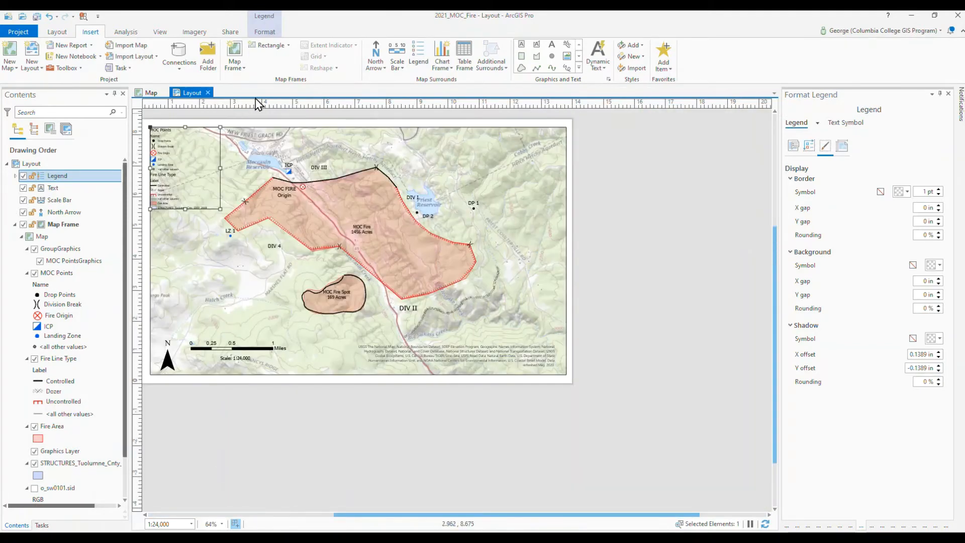
Step: Rename the STRUCTURES_Tuolumne_Cnty_0307_2018 layer to Structures so the legend entry is shorter
left_click(57, 32)
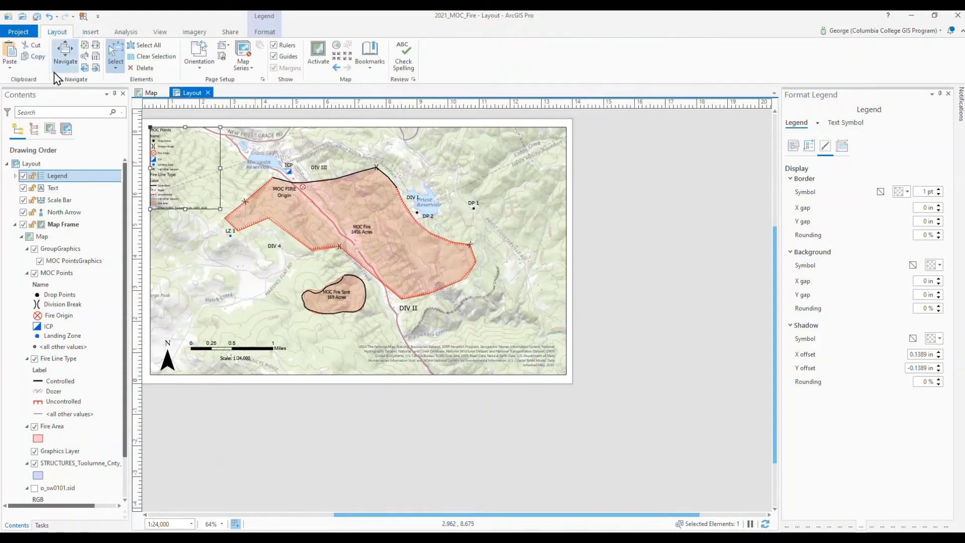
left_click(85, 59)
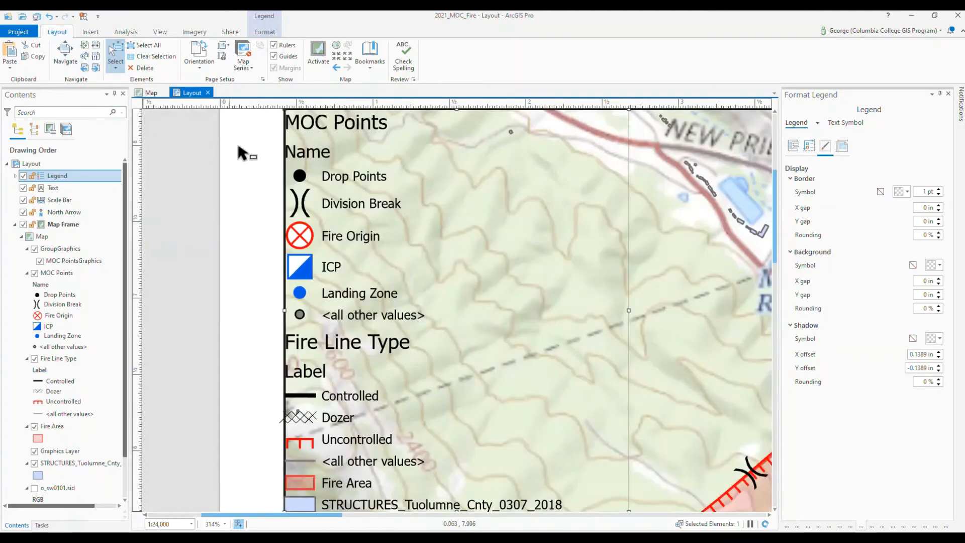
scroll(312, 220, "down", 2)
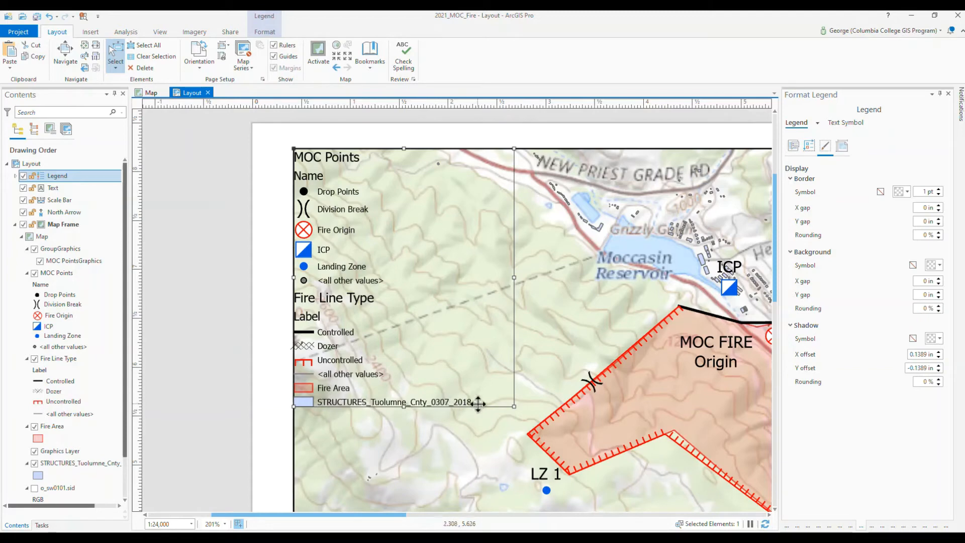
scroll(36, 418, "down", 2)
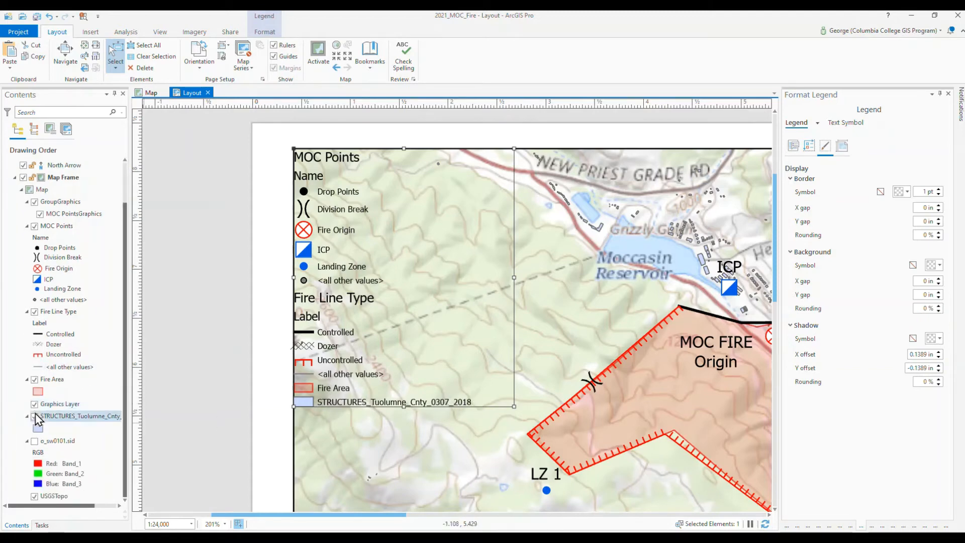
left_click(64, 417)
double_click(65, 423)
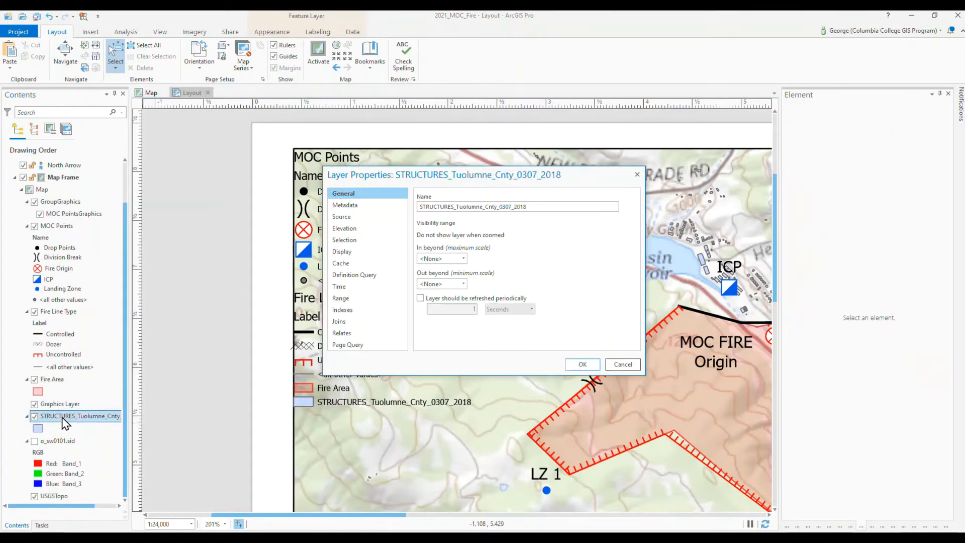
left_click(622, 364)
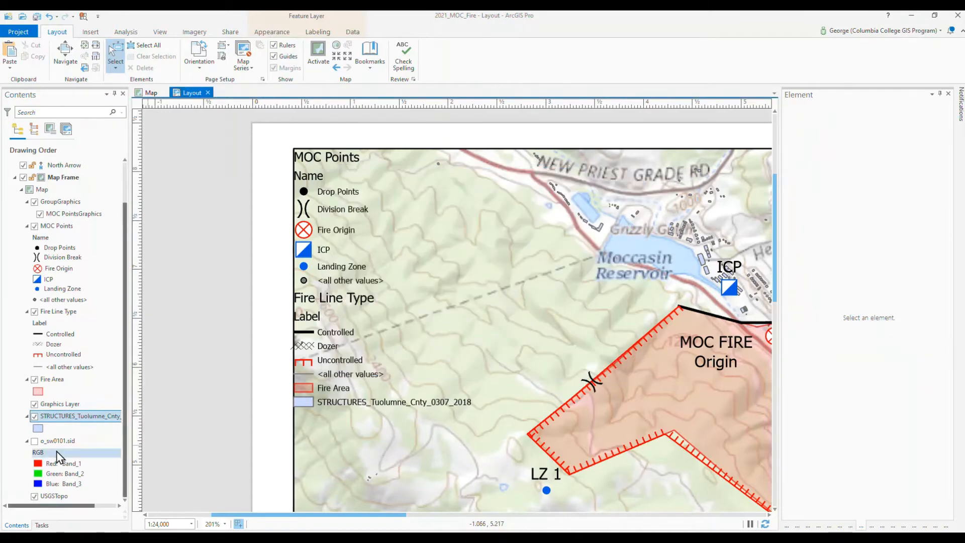
left_click(84, 416)
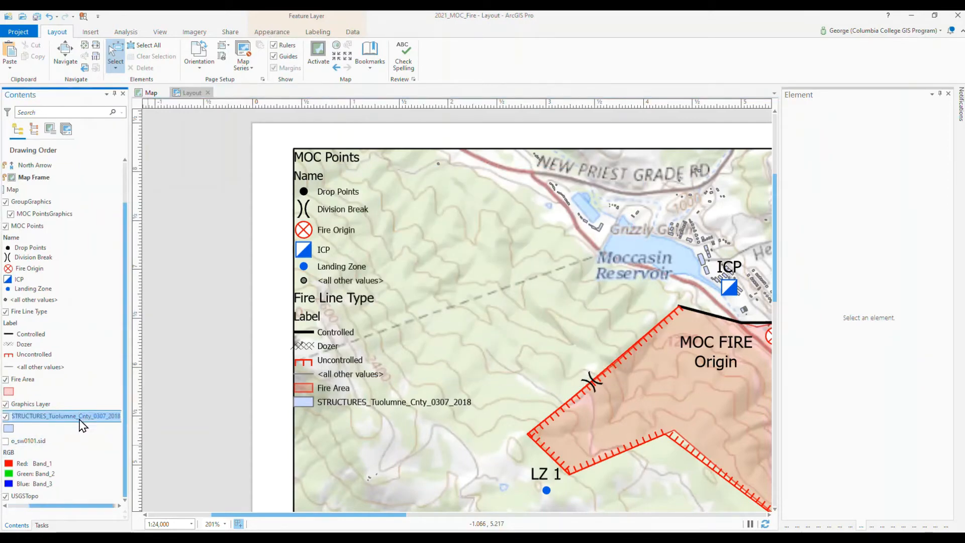
key("BackSpace")
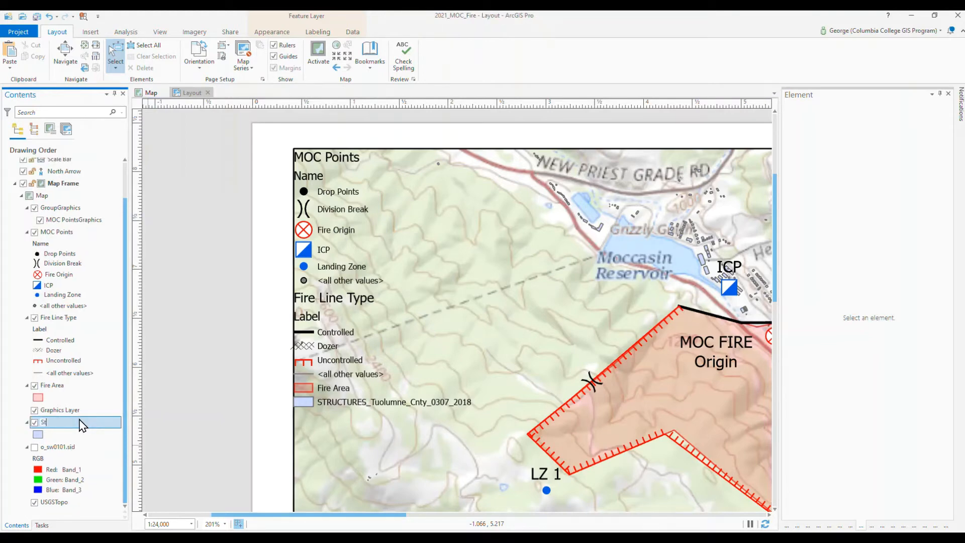
type("Structures")
key("Return")
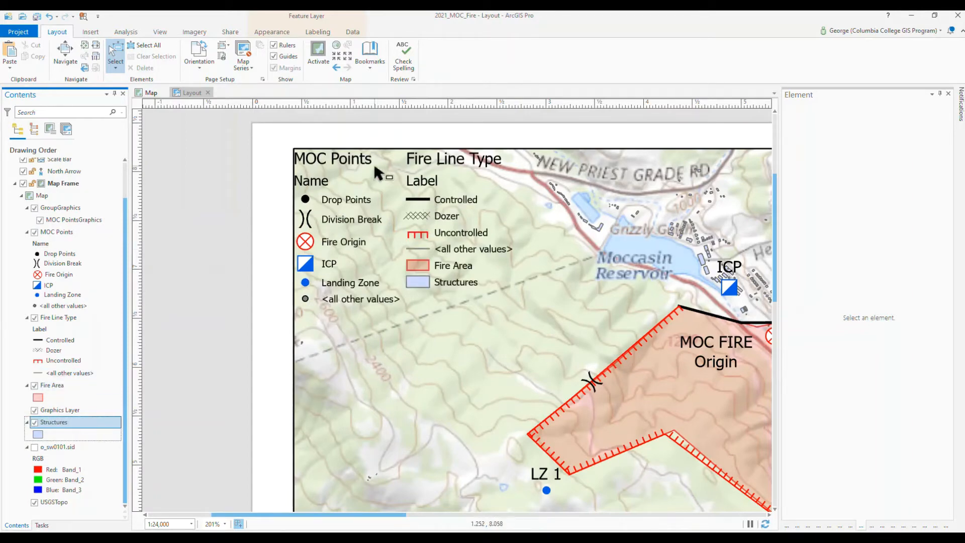
Step: Save the project, try a pale periwinkle legend background, and shorten the legend frame to about 1.6 inches tall
double_click(401, 248)
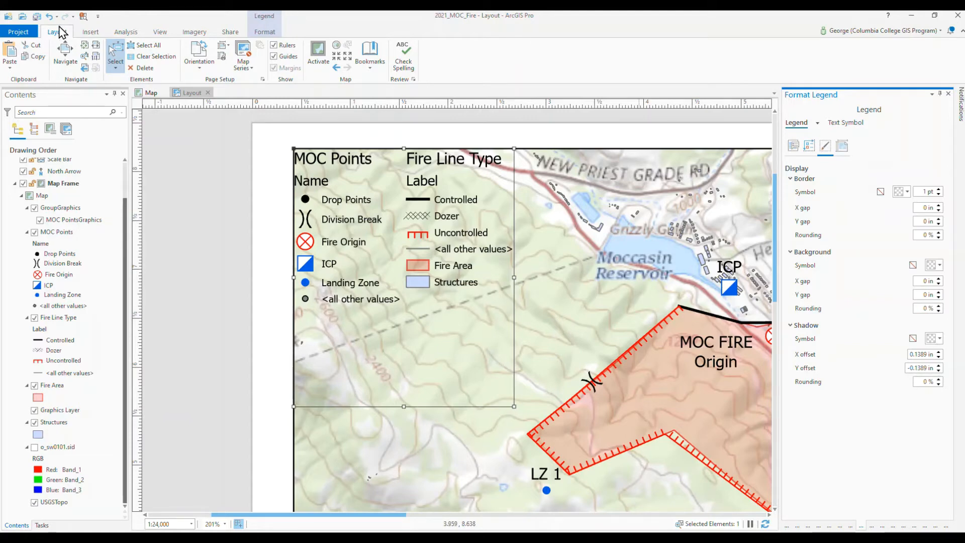
left_click(35, 18)
left_click(933, 266)
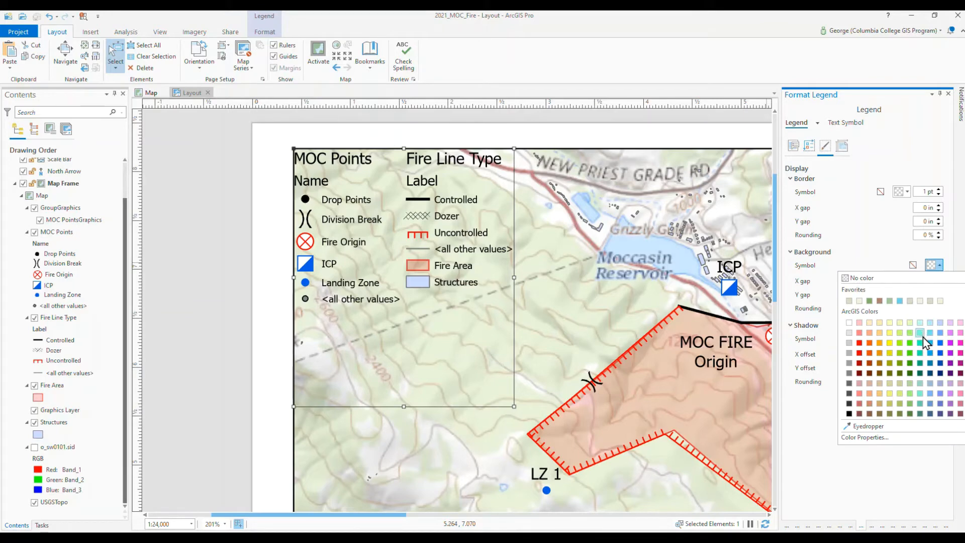
left_click(939, 323)
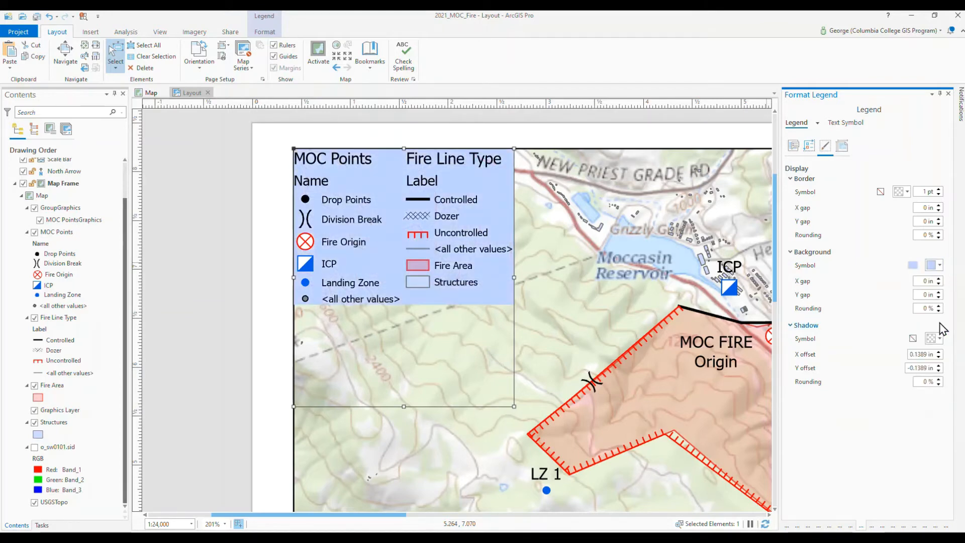
left_click_drag(405, 406, 406, 310)
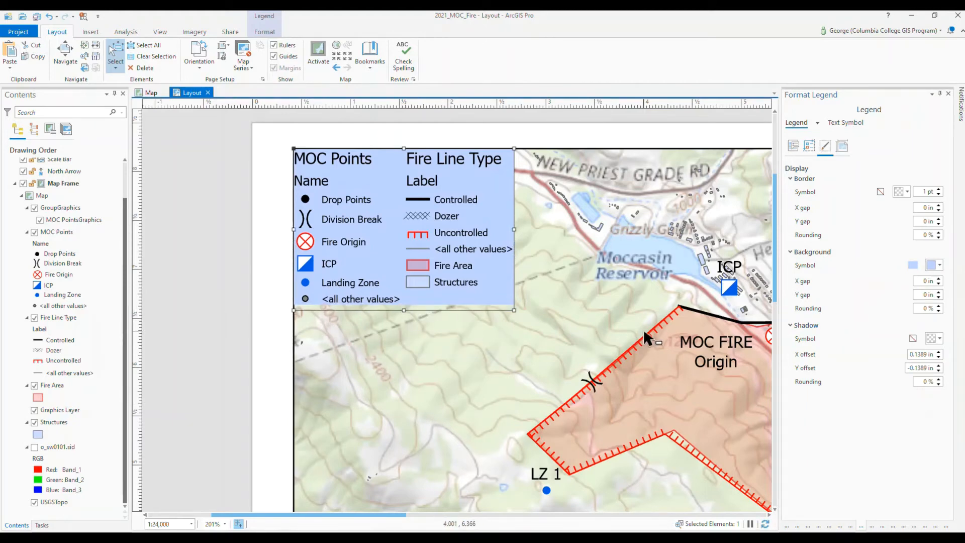
Step: Set the legend's background to a pale sky blue and check it against the whole map
left_click(940, 266)
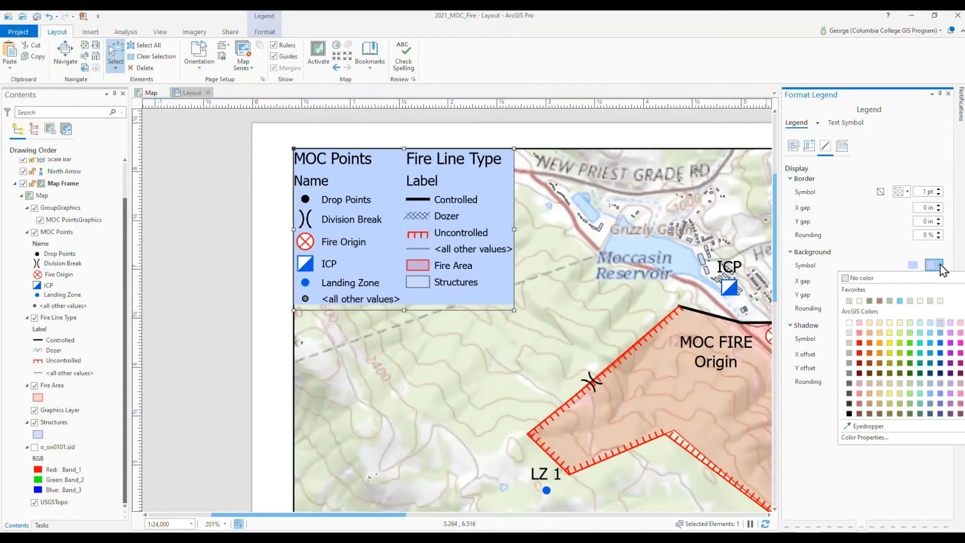
left_click(930, 323)
scroll(320, 289, "down", 1)
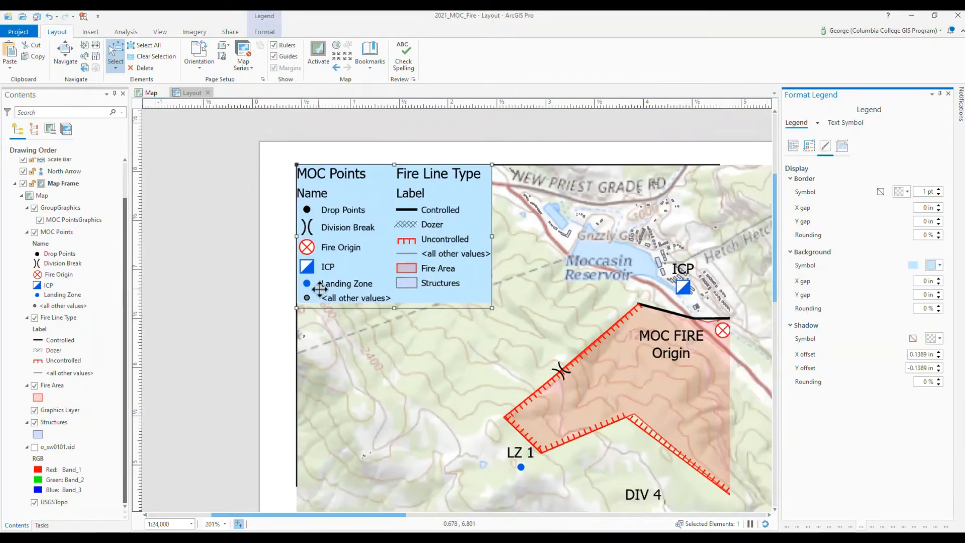
scroll(319, 289, "down", 4)
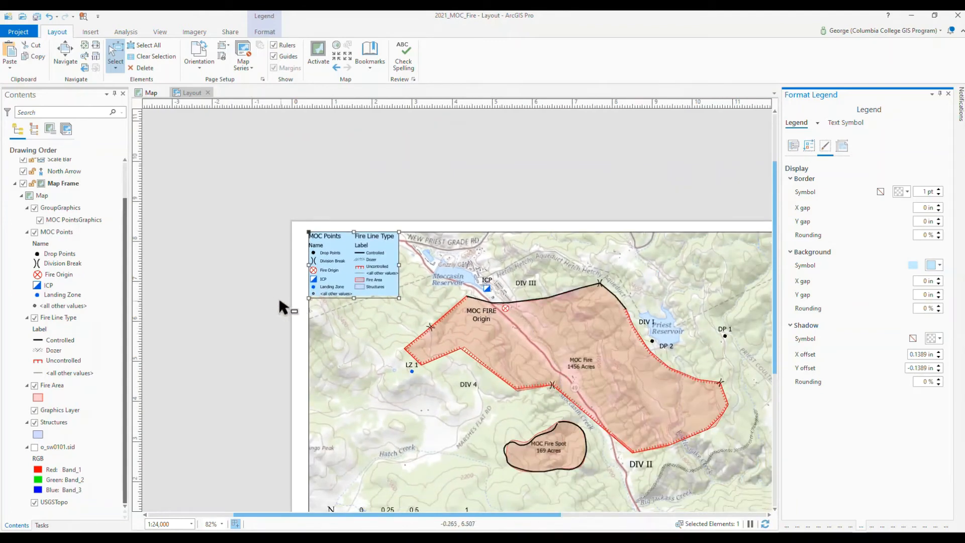
scroll(261, 283, "up", 4)
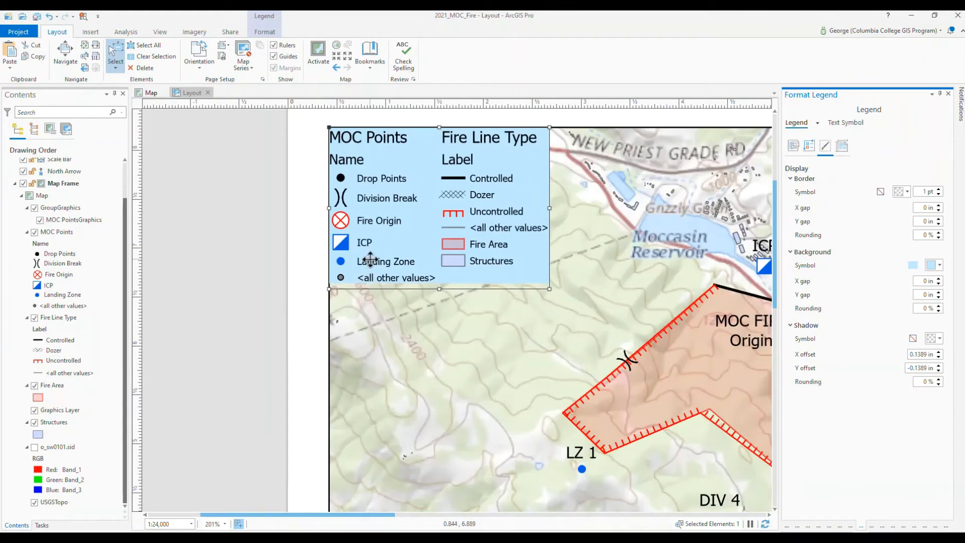
left_click(379, 239)
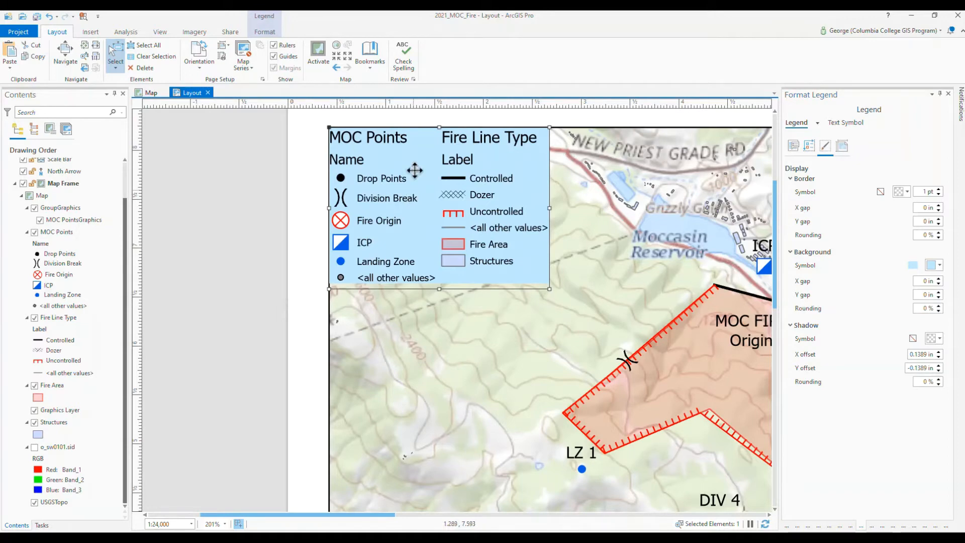
right_click(392, 194)
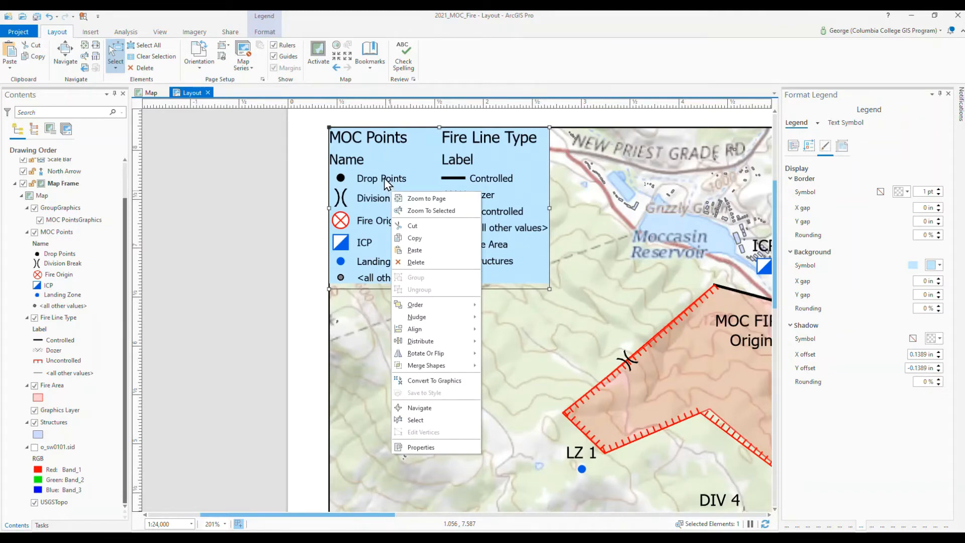
left_click(383, 180)
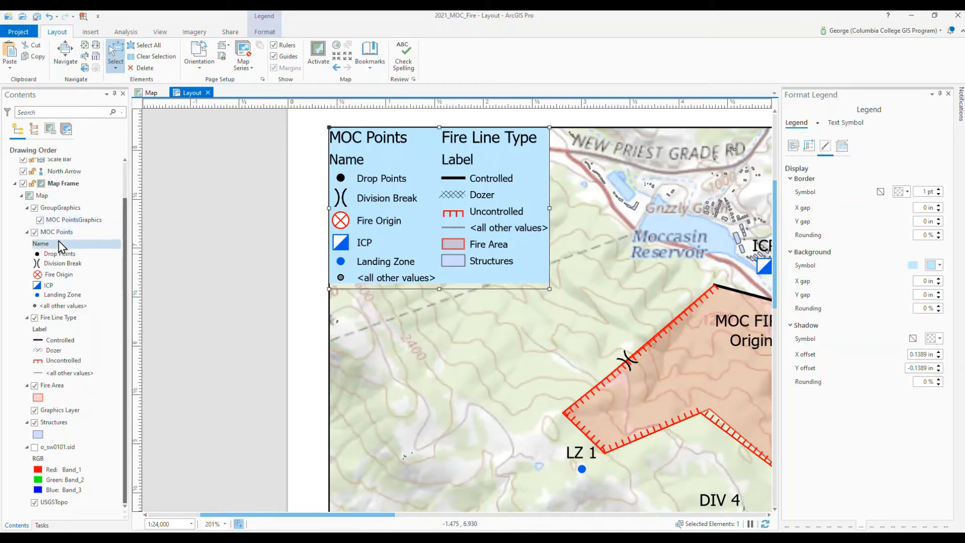
Step: Set both the fill and the outline of the MOC Points <all other values> symbol to no color and apply them
scroll(60, 243, "up", 2)
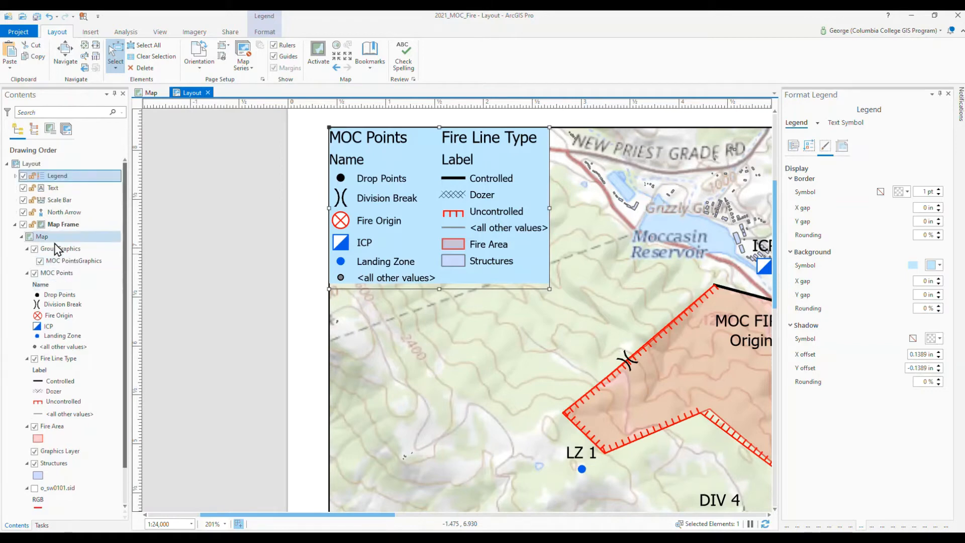
left_click(35, 345)
left_click(947, 184)
left_click(949, 185)
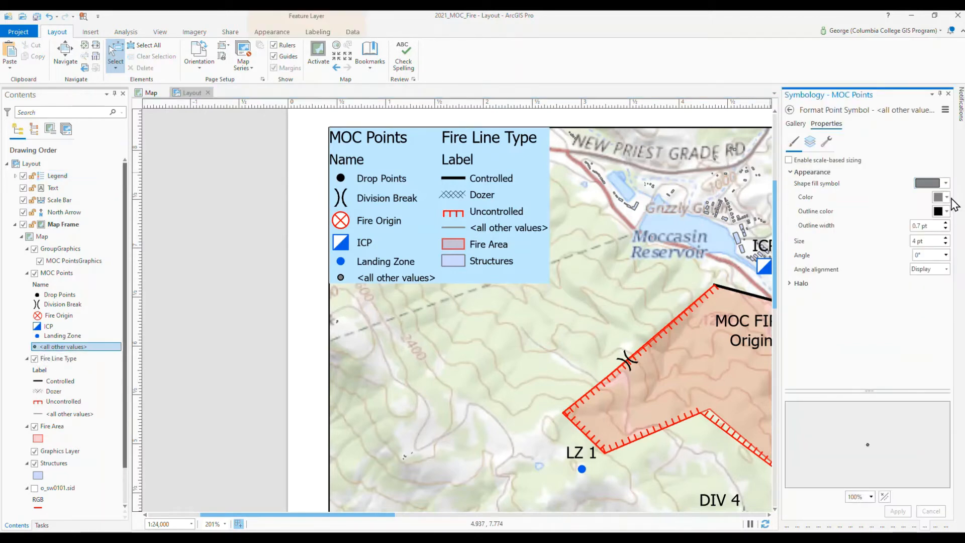
left_click(947, 197)
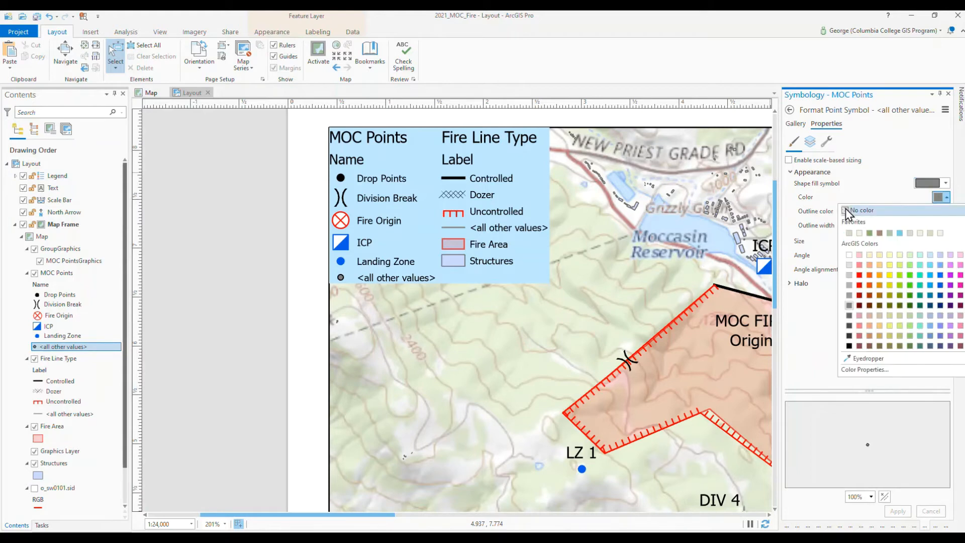
left_click(848, 211)
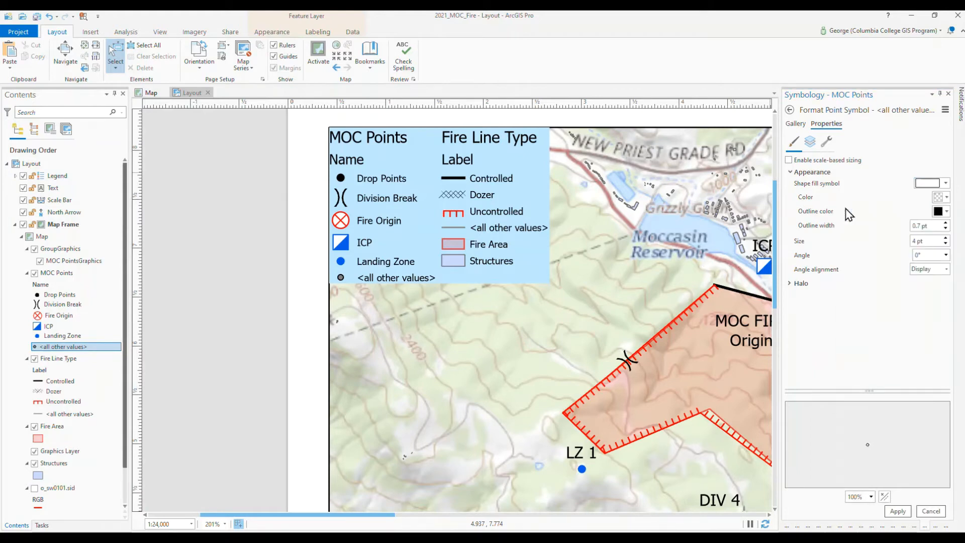
left_click(897, 511)
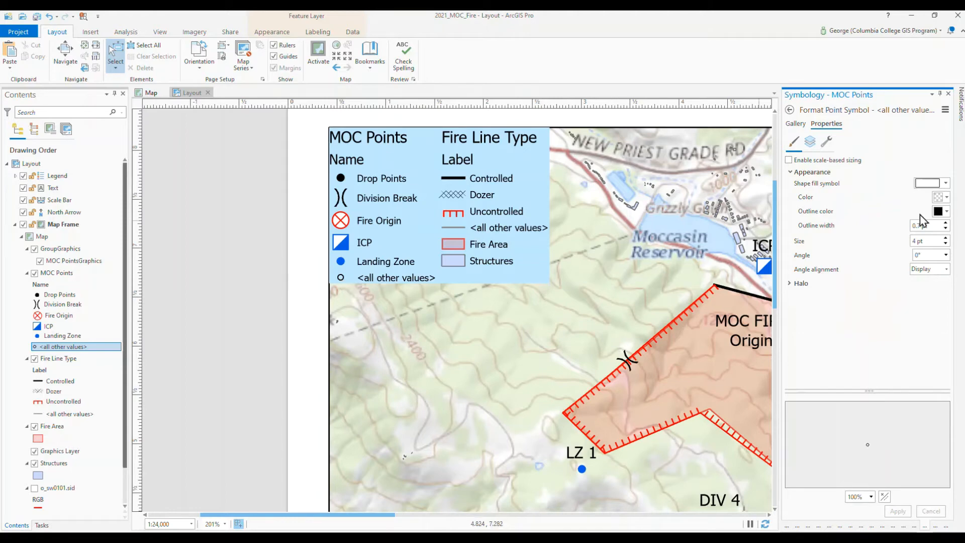
left_click(947, 211)
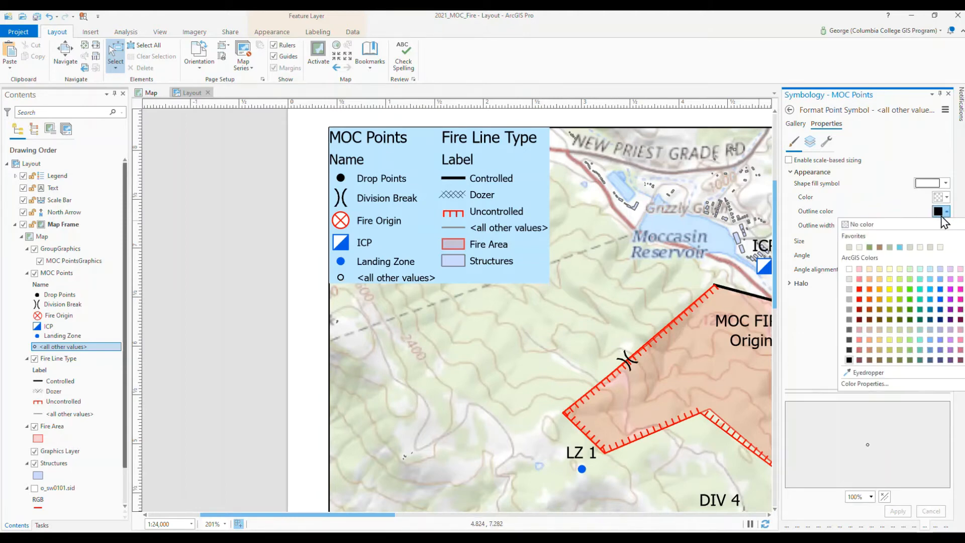
left_click(850, 228)
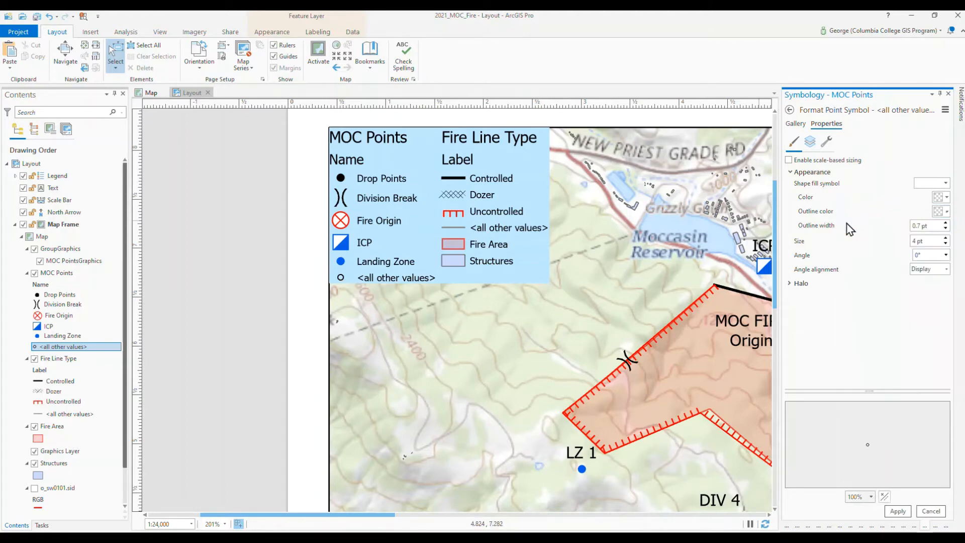
left_click(903, 510)
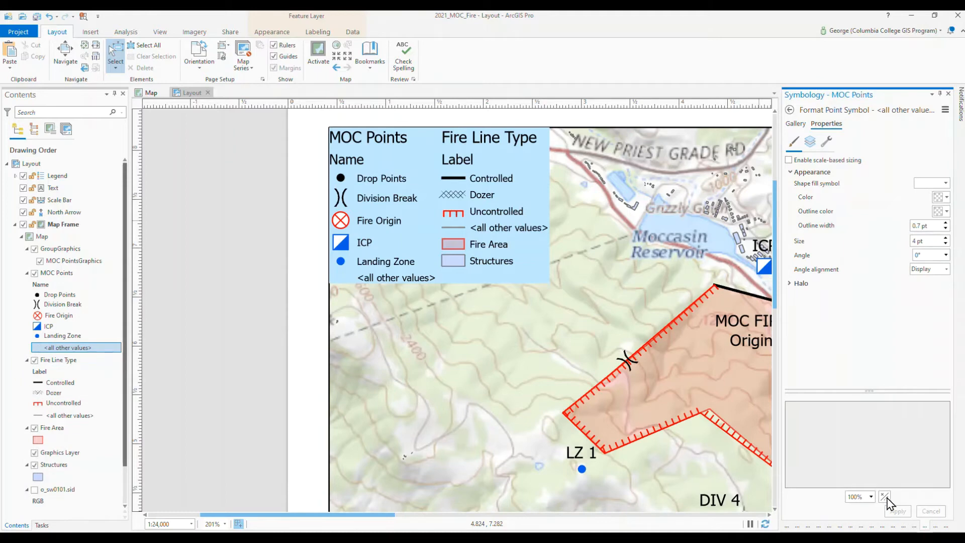
Step: Convert the legend to graphics so its parts can be edited individually
left_click(392, 239)
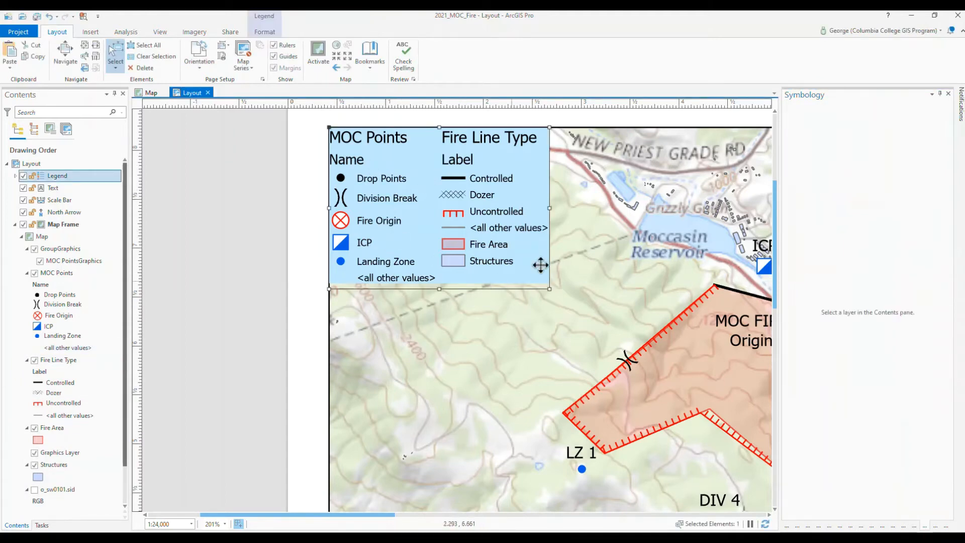
right_click(424, 194)
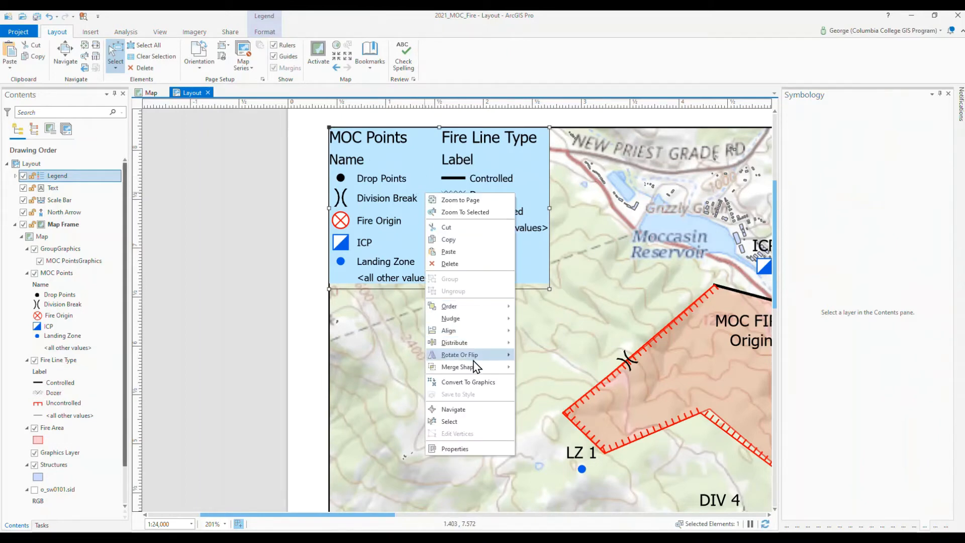
left_click(482, 385)
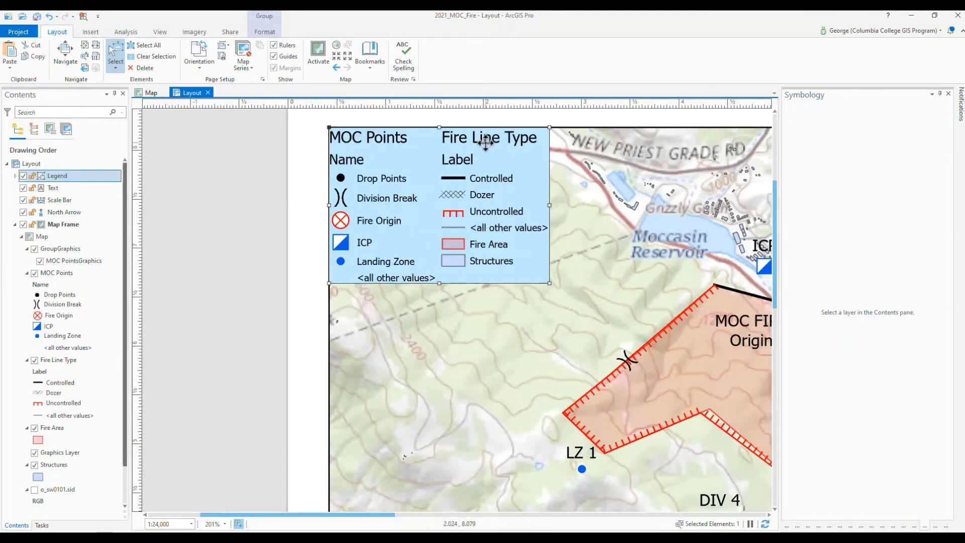
Step: Delete the Label heading under Fire Line Type in the legend, and undo the deletion
left_click(460, 159)
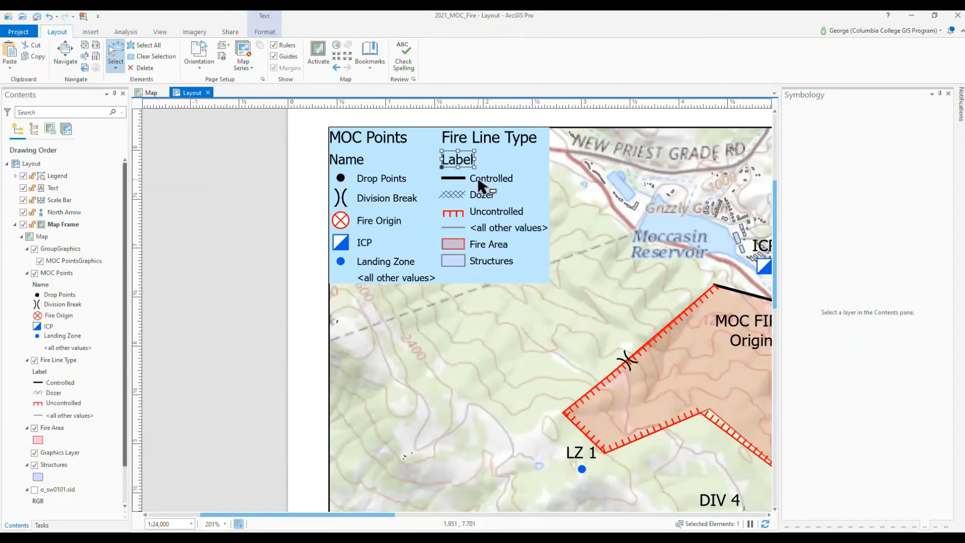
key("Escape")
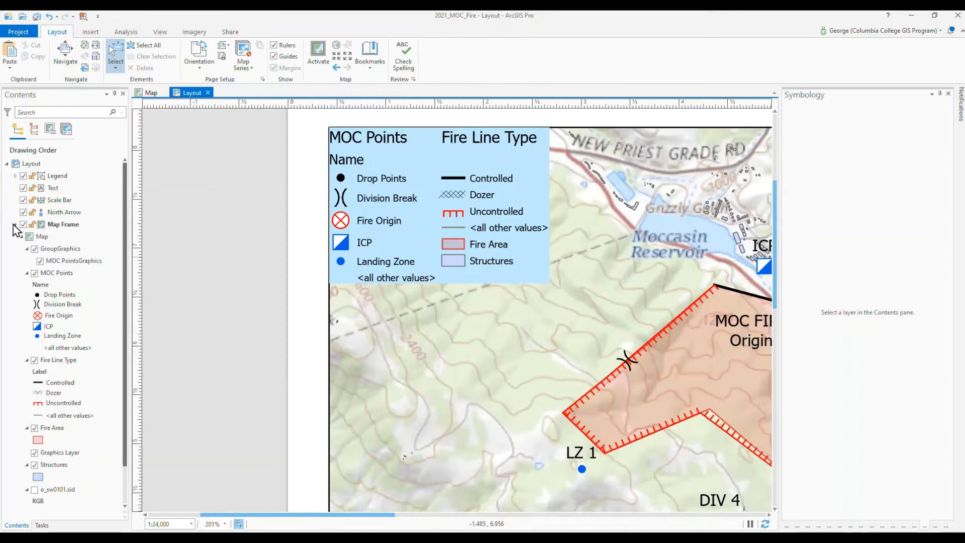
left_click(15, 175)
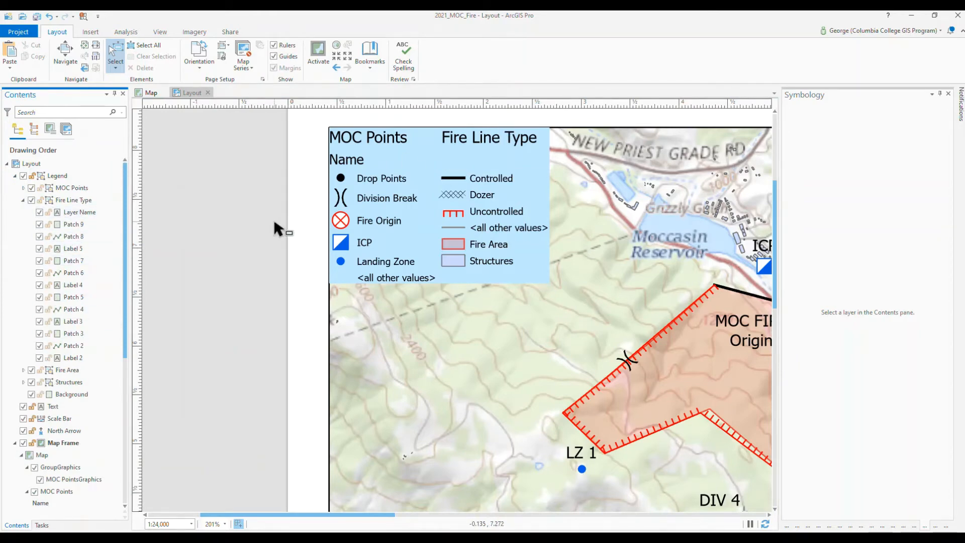
key("ctrl+z")
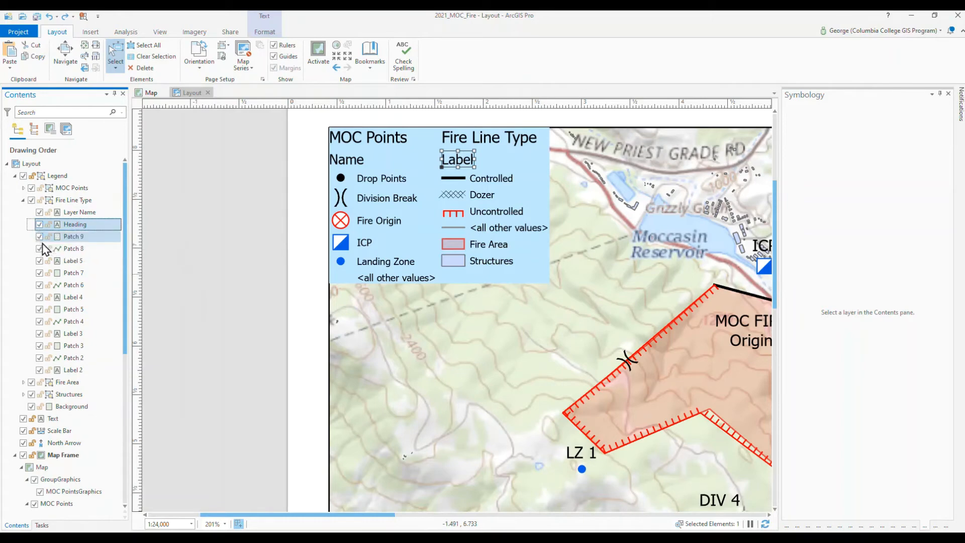
Step: Hide the Label heading under Fire Line Type and the <all other values> label under MOC Points in the legend
left_click(40, 224)
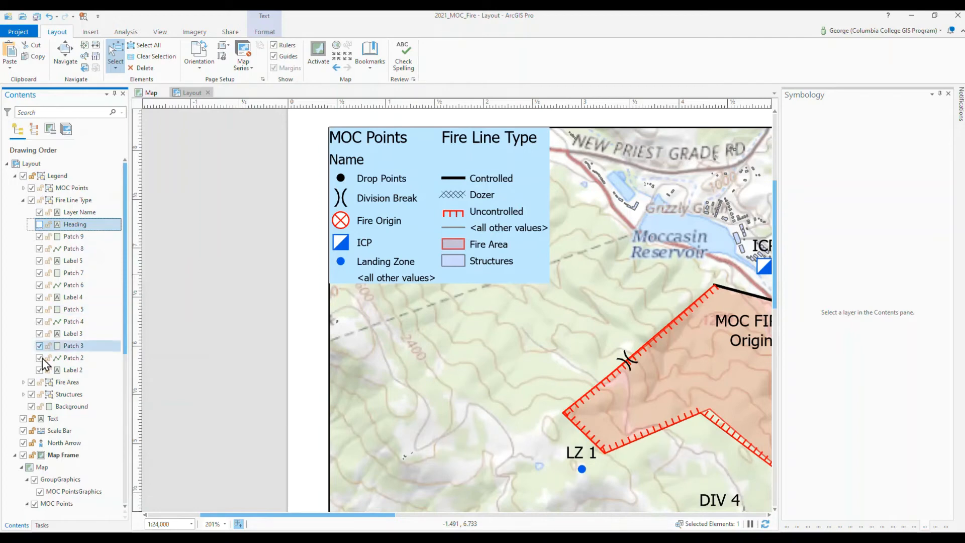
left_click(379, 285)
left_click(379, 285)
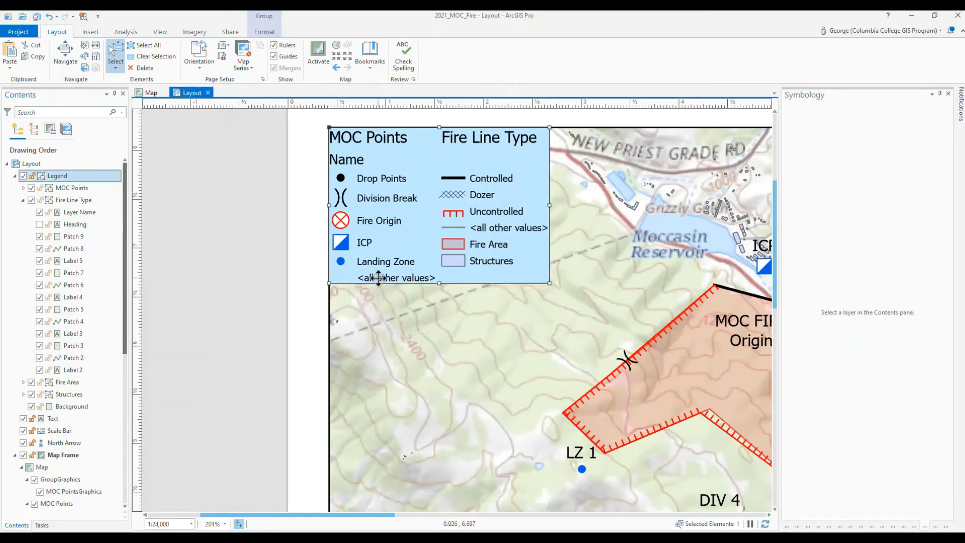
left_click(379, 285)
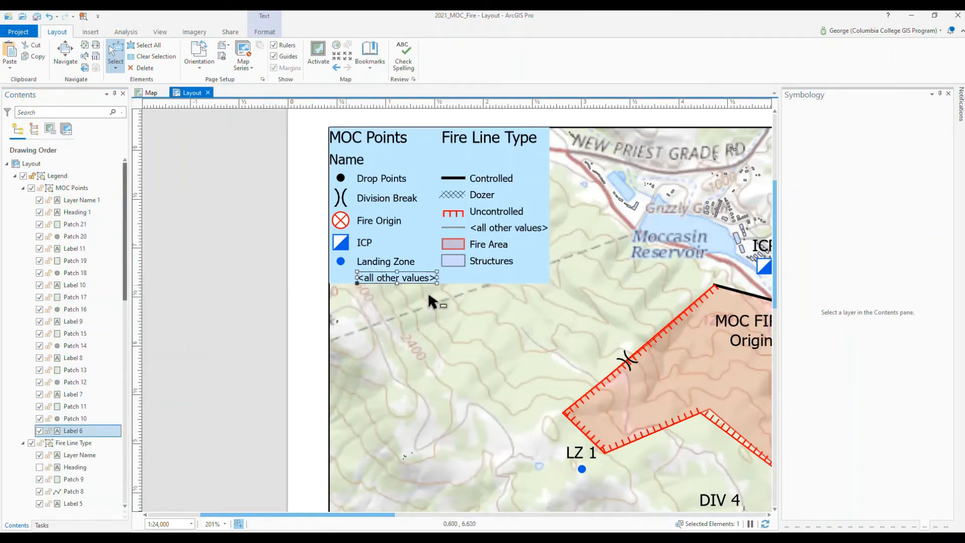
left_click(39, 431)
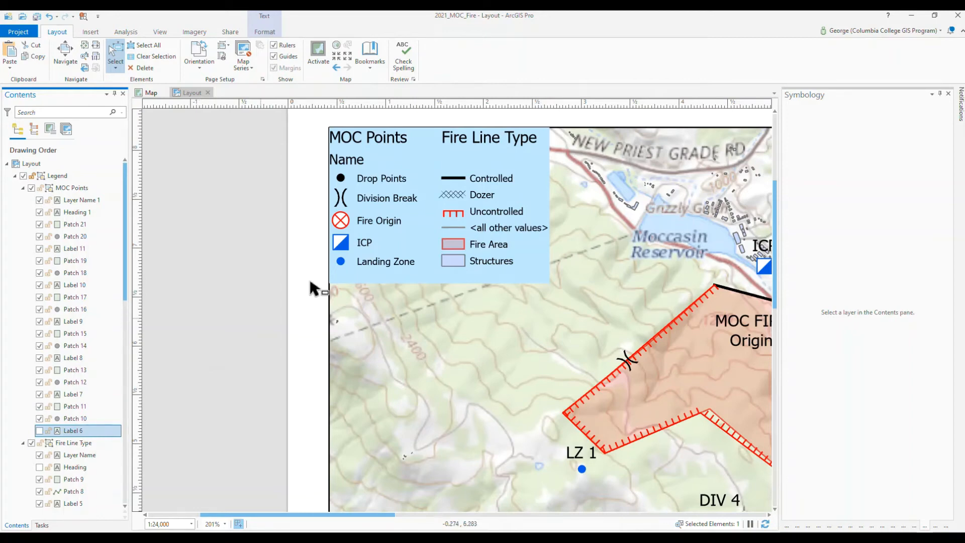
Step: Hide the Name heading under MOC Points in the legend
left_click(354, 160)
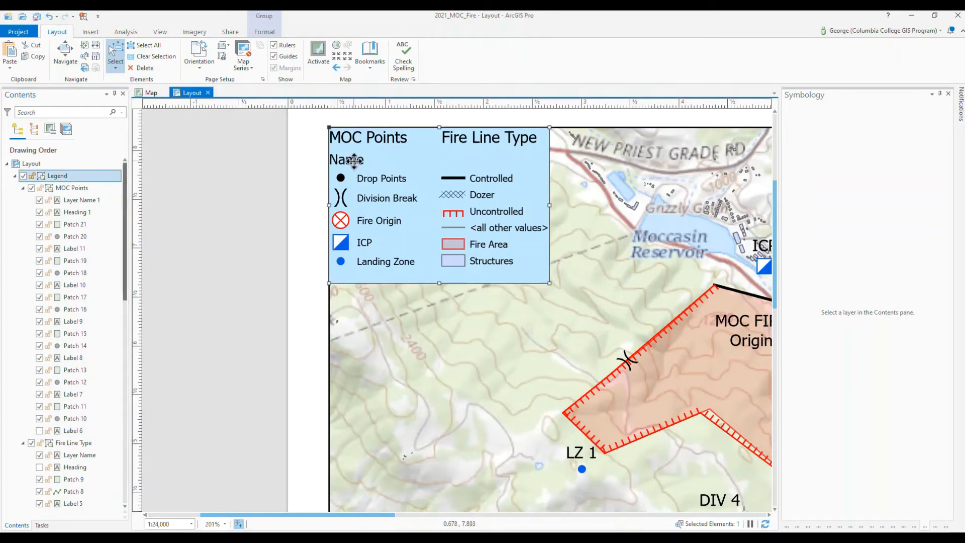
left_click(354, 160)
left_click(39, 212)
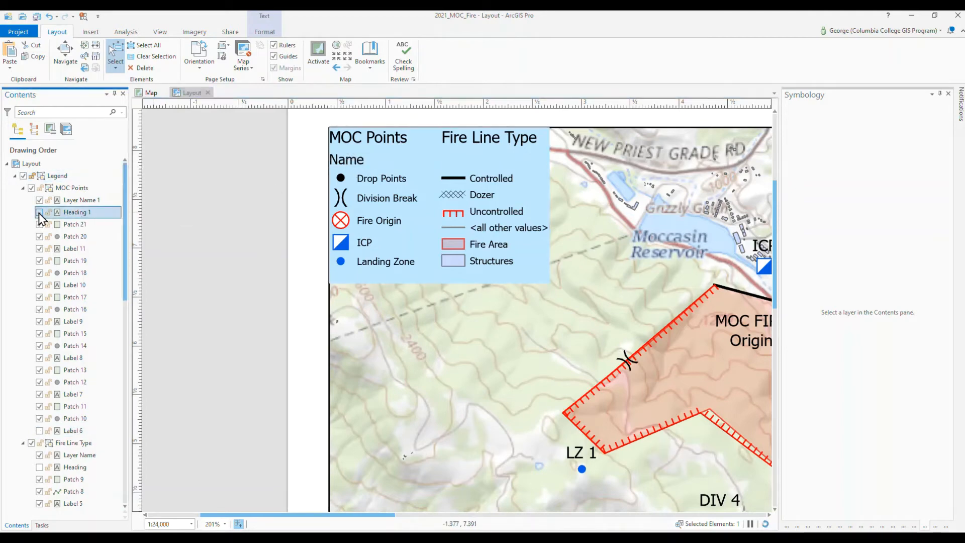
Step: Lower the MOC Points and Fire Line Type titles so they sit closer to their legend entries
left_click(355, 141)
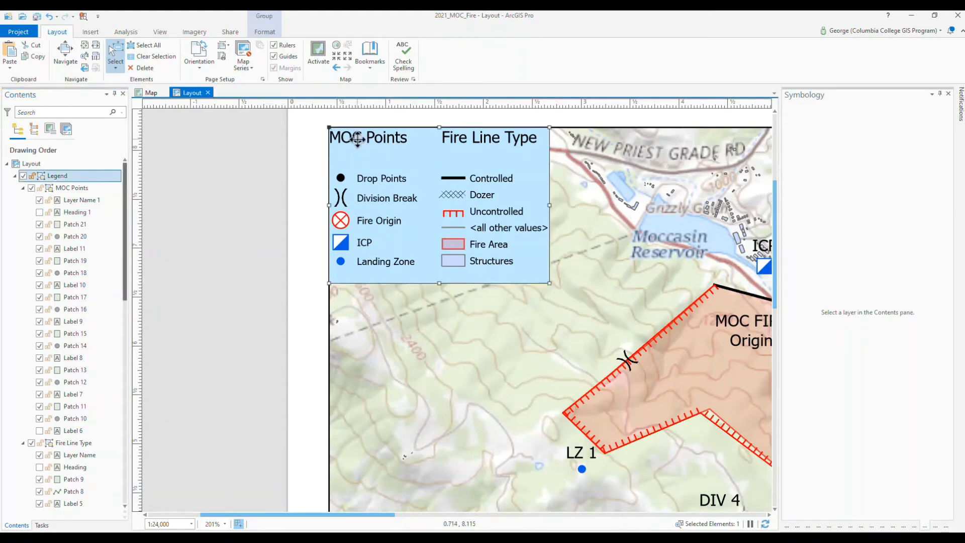
left_click_drag(357, 139, 358, 153)
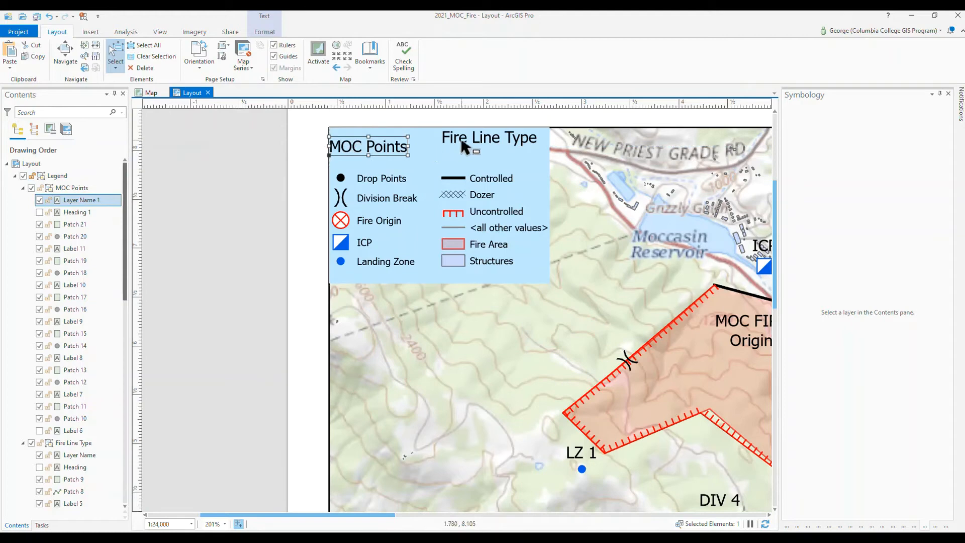
left_click(463, 143)
left_click_drag(463, 143, 439, 135)
Step: Shrink the legend slightly and place it flush in the upper-left corner of the map frame
left_click(417, 136)
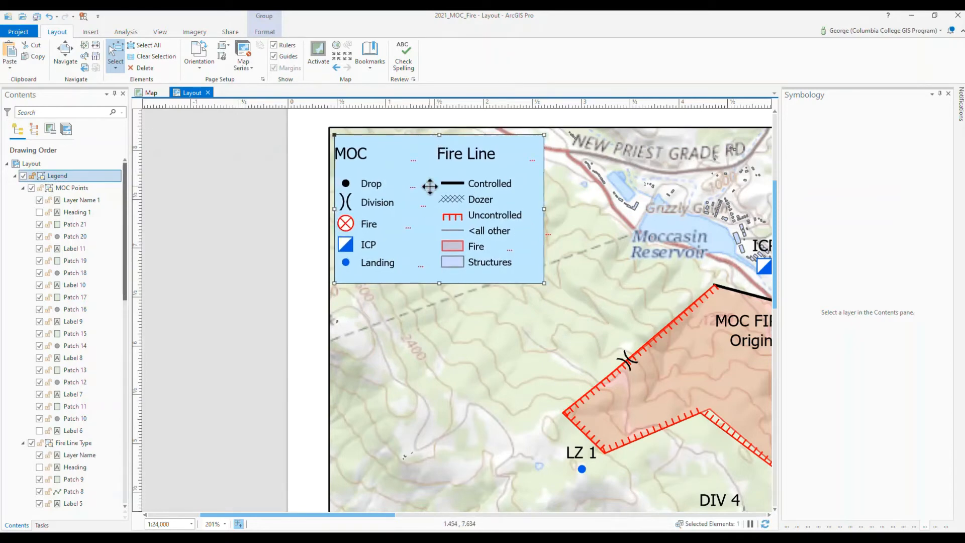
left_click_drag(429, 187, 424, 179)
left_click(240, 328)
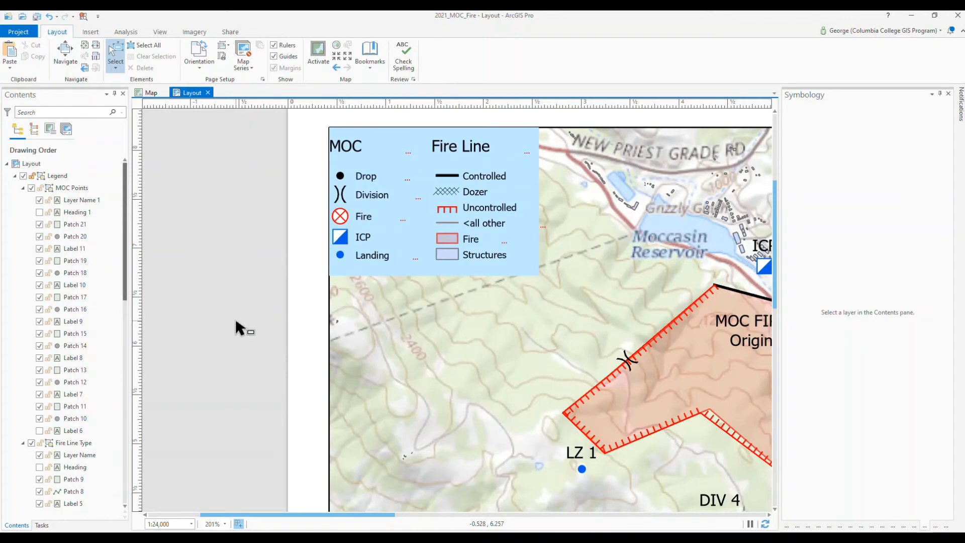
Step: Delete the <all other values> label and its grey line patch from the Fire Line Type part of the legend
left_click(493, 224)
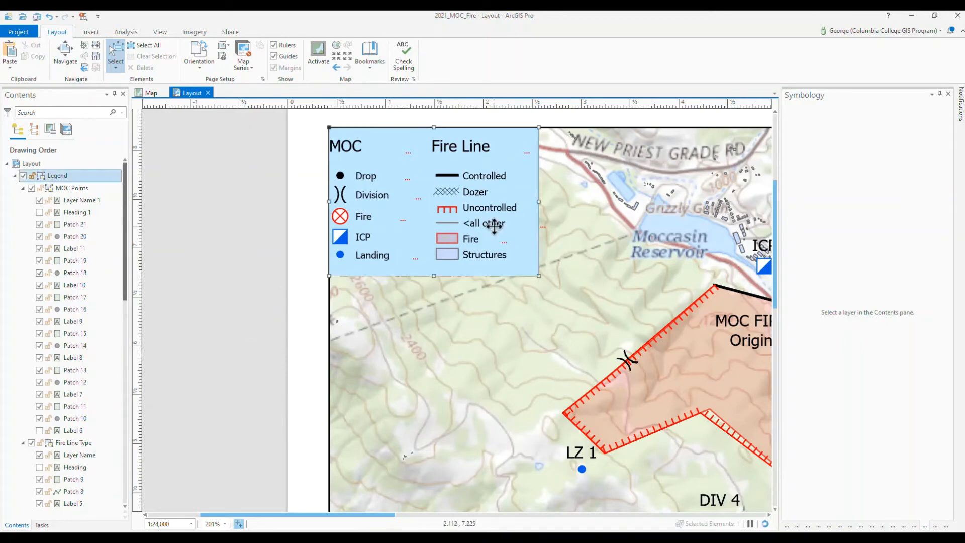
left_click(493, 225)
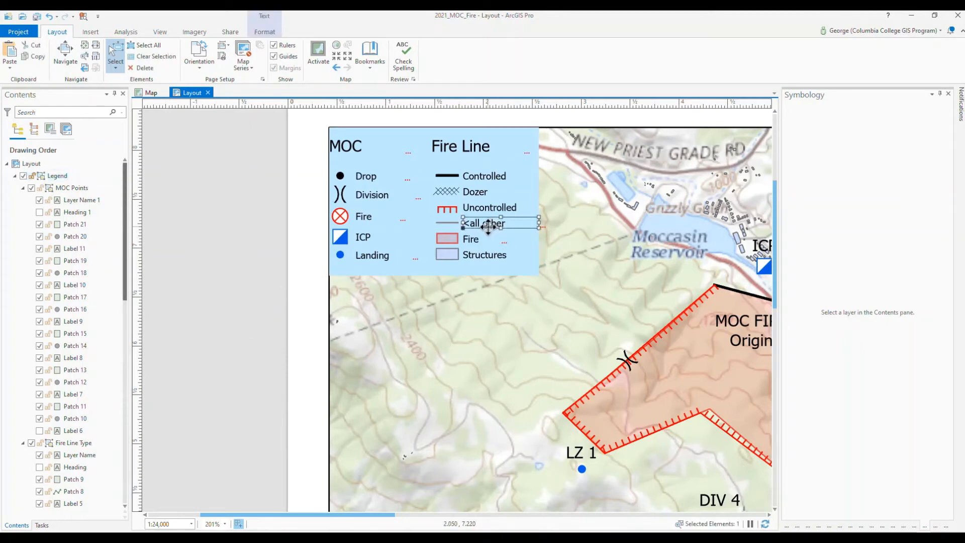
left_click(447, 222)
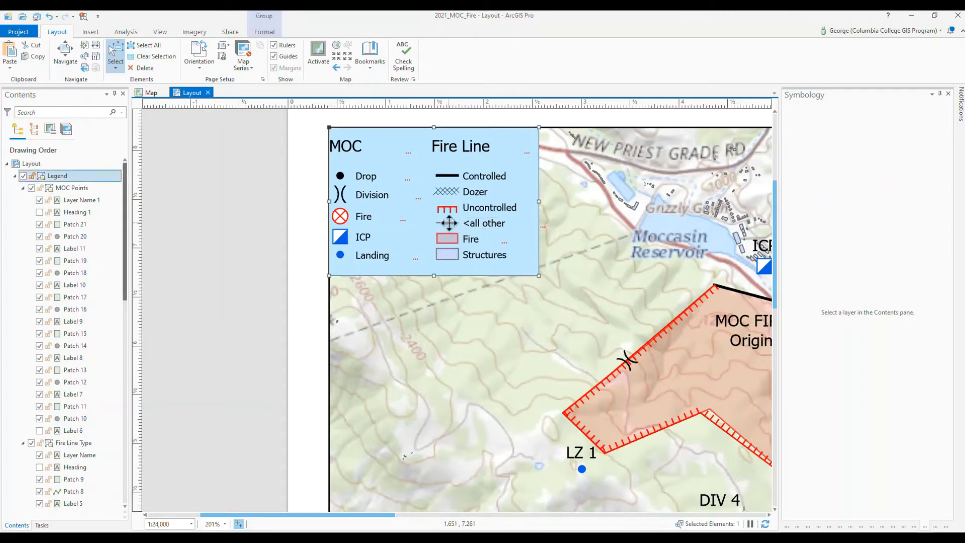
left_click(480, 225)
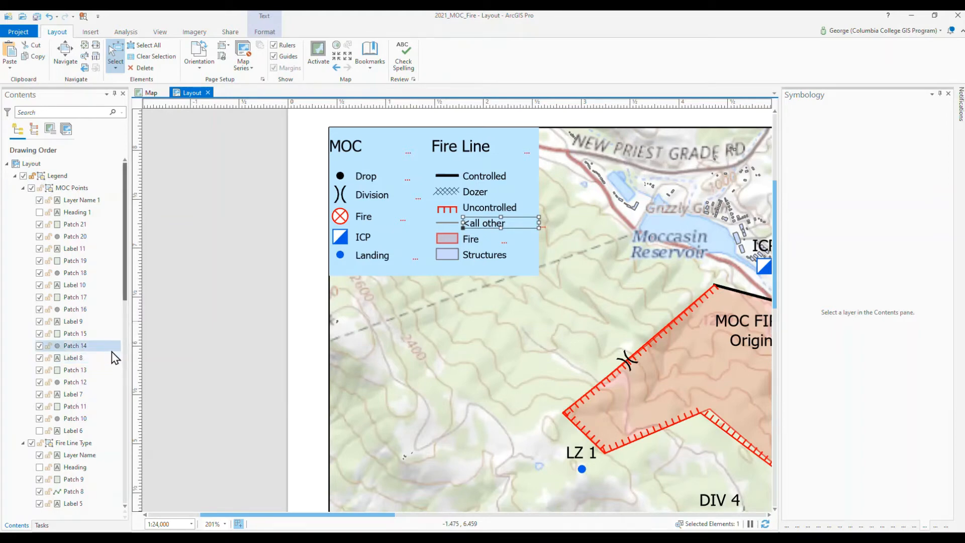
key("Delete")
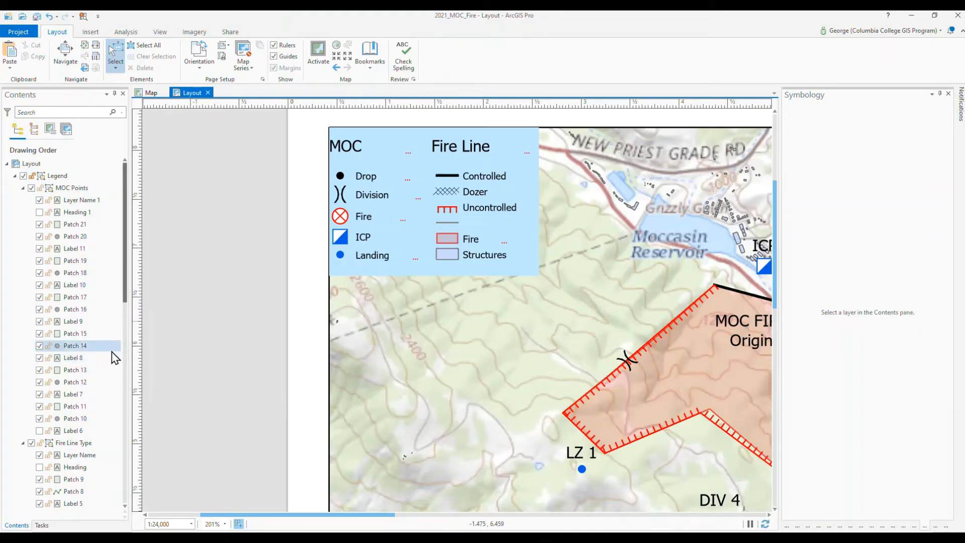
left_click(445, 220)
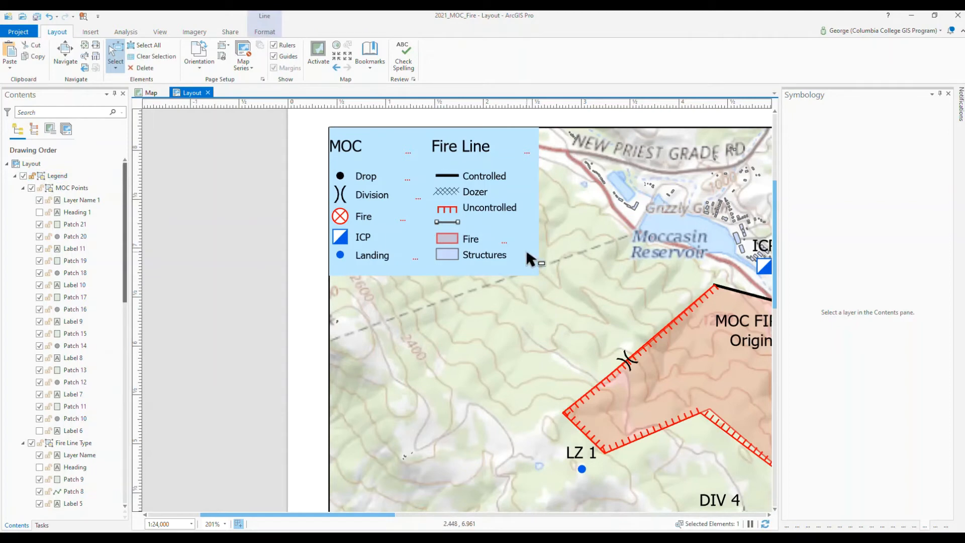
key("Delete")
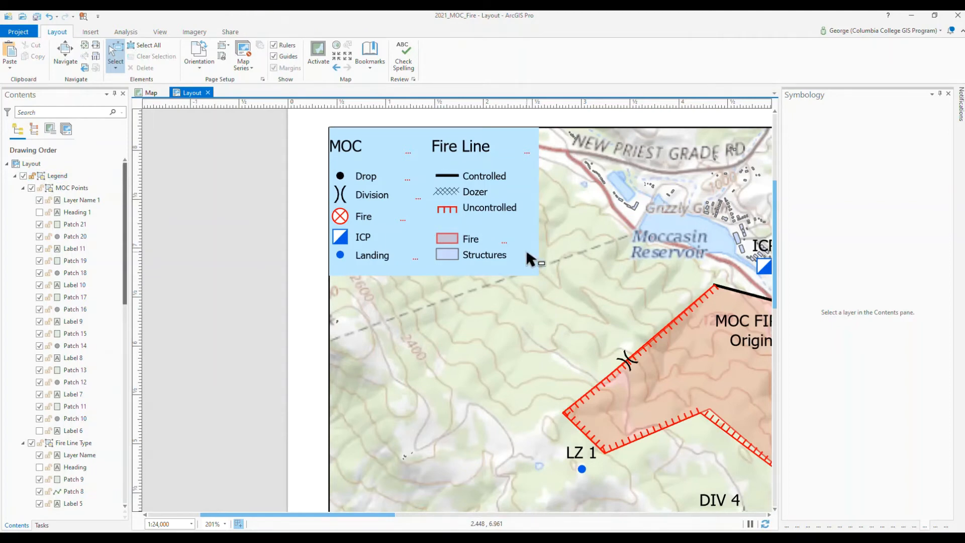
Step: Enlarge the legend enough for its titles and labels to fit in full
left_click(588, 211)
left_click_drag(527, 252, 619, 245)
scroll(597, 230, "down", 2)
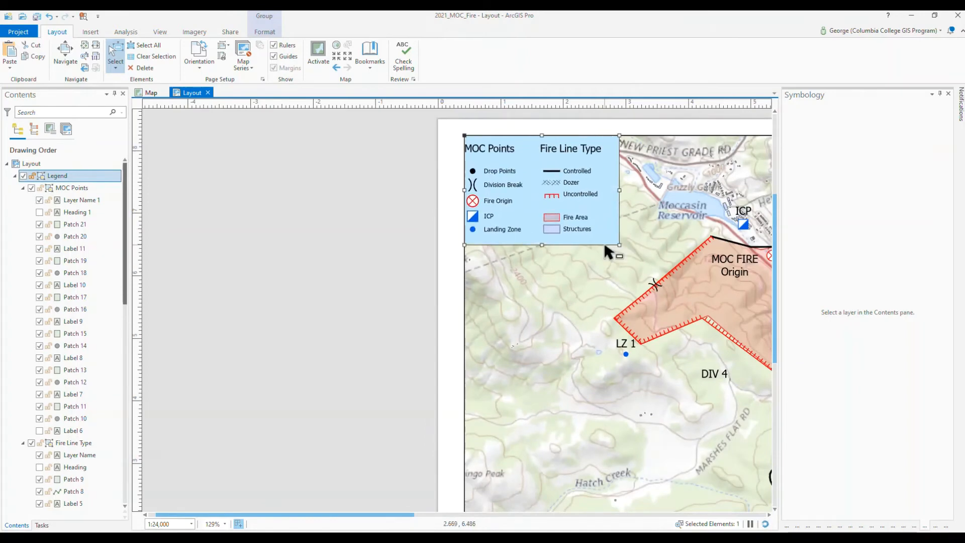
left_click(367, 284)
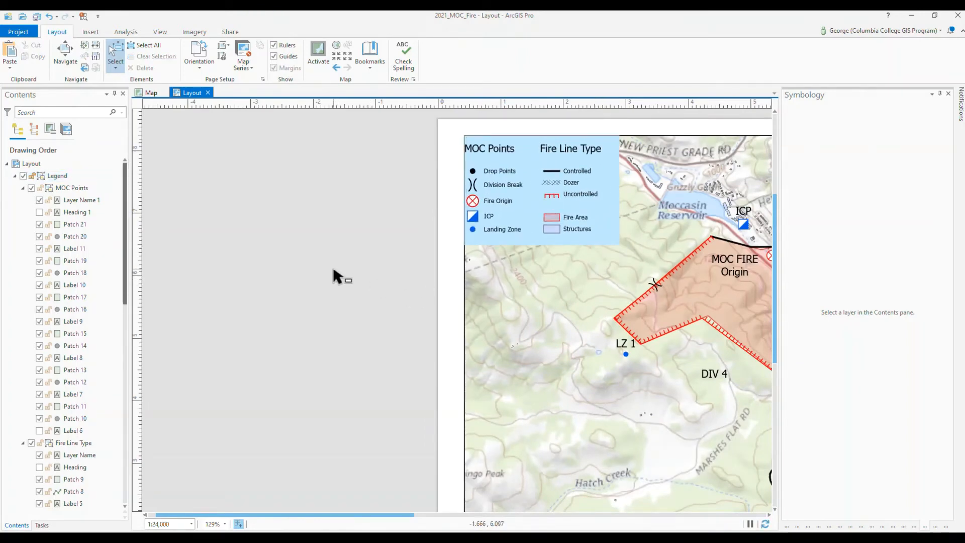
Step: Move the 1:24,000 scale text and the scale bar down, closer to the lower edge of the map frame
left_click(95, 47)
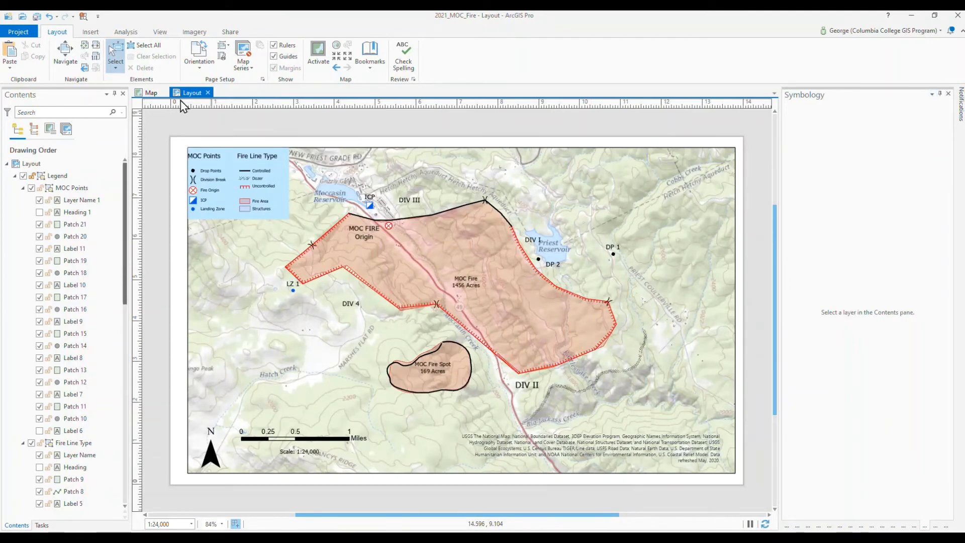
left_click(15, 175)
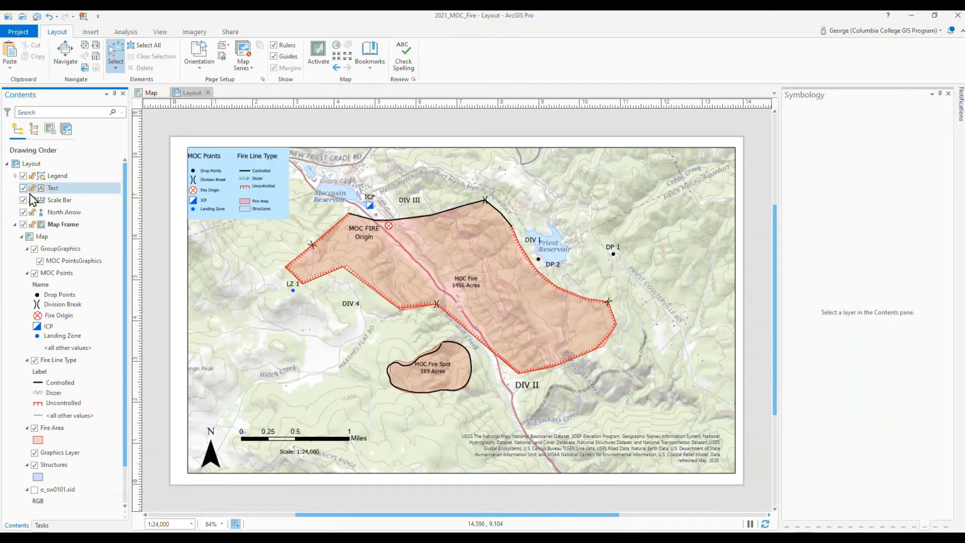
left_click(290, 457)
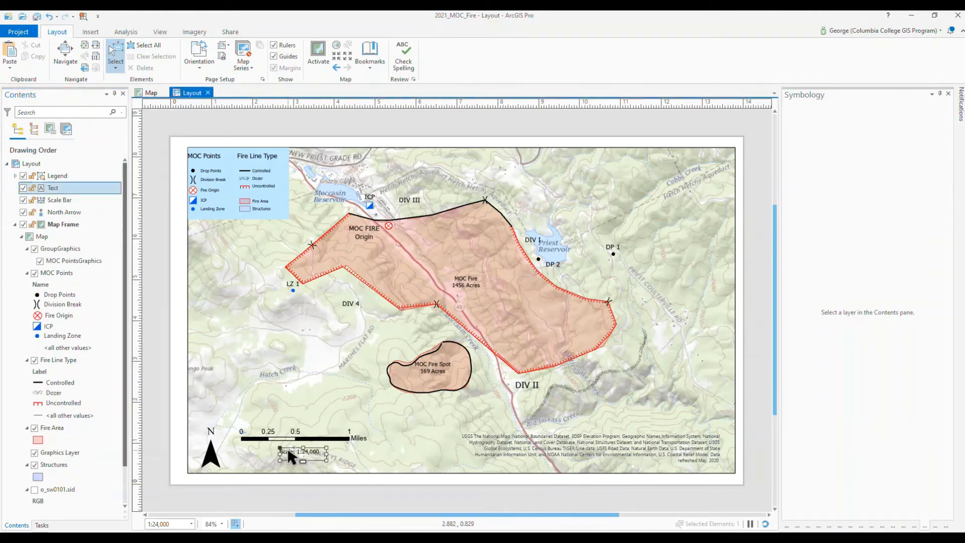
mouse_move(292, 458)
left_mouse_down()
mouse_move(300, 441)
mouse_move(289, 447)
left_mouse_up()
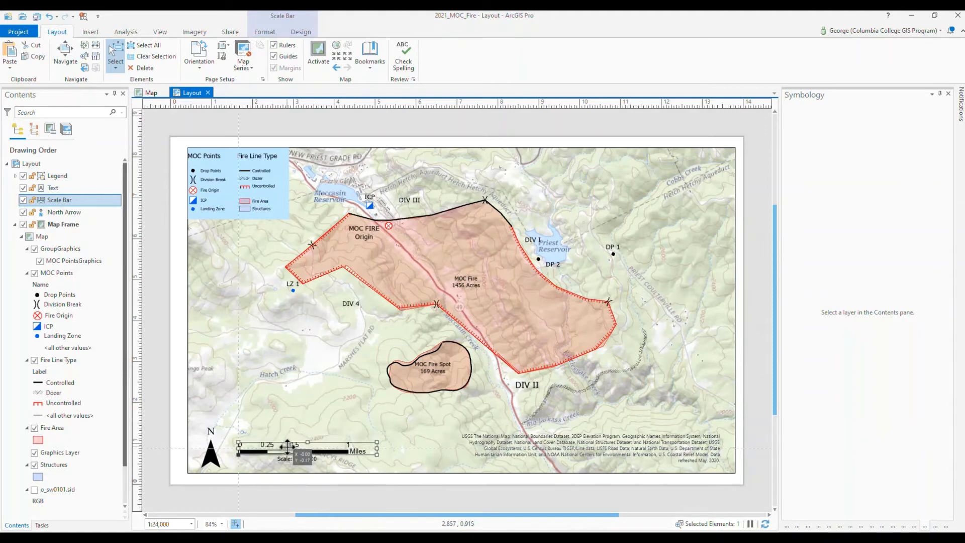
left_click(165, 464)
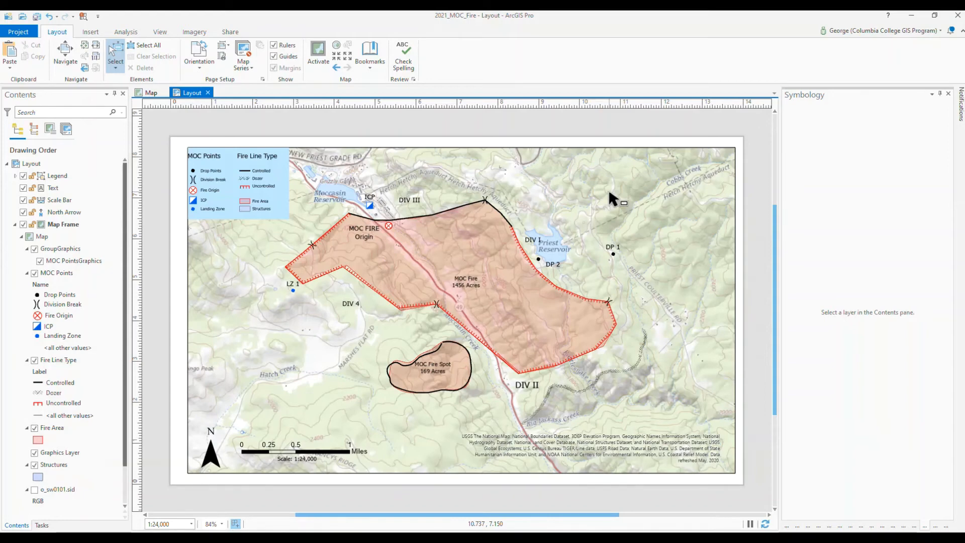
Step: Close the Symbology pane and save the project
left_click(944, 96)
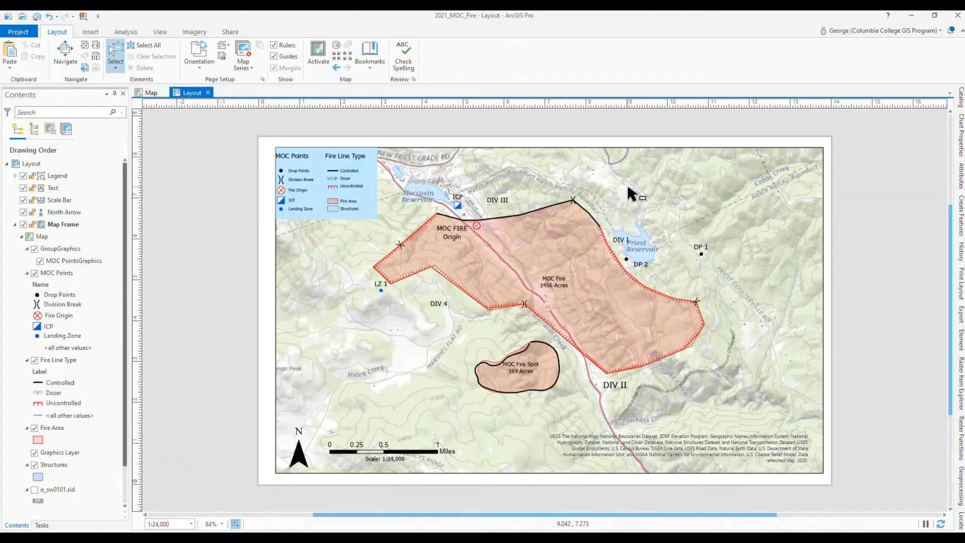
left_click(36, 20)
Step: Insert a rectangular text box about 4 in wide in the upper-right corner of the map frame
left_click(94, 34)
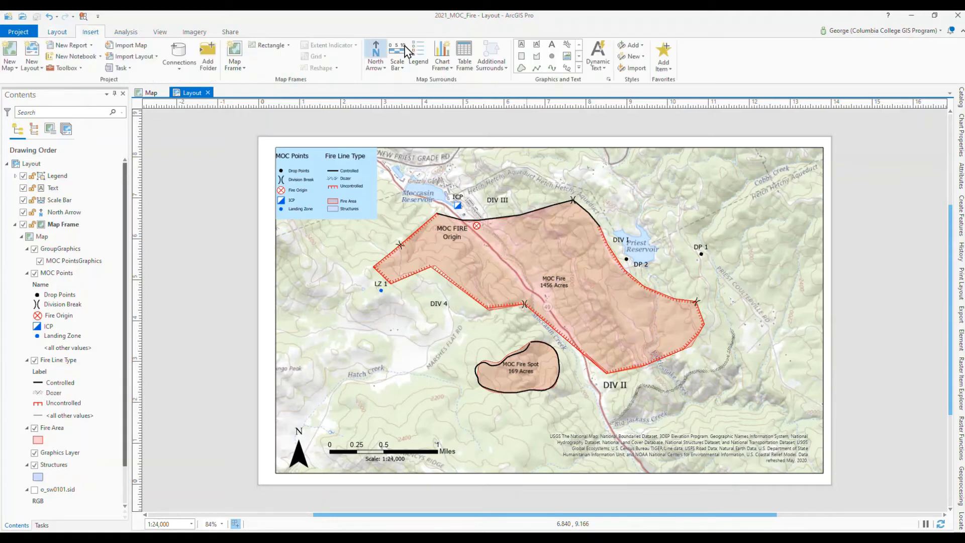
left_click(521, 45)
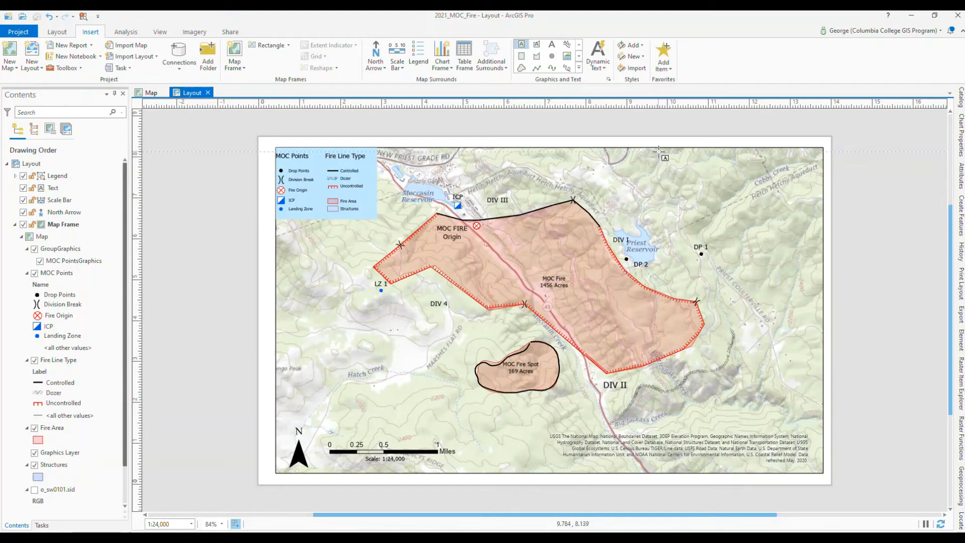
left_click_drag(658, 151, 823, 225)
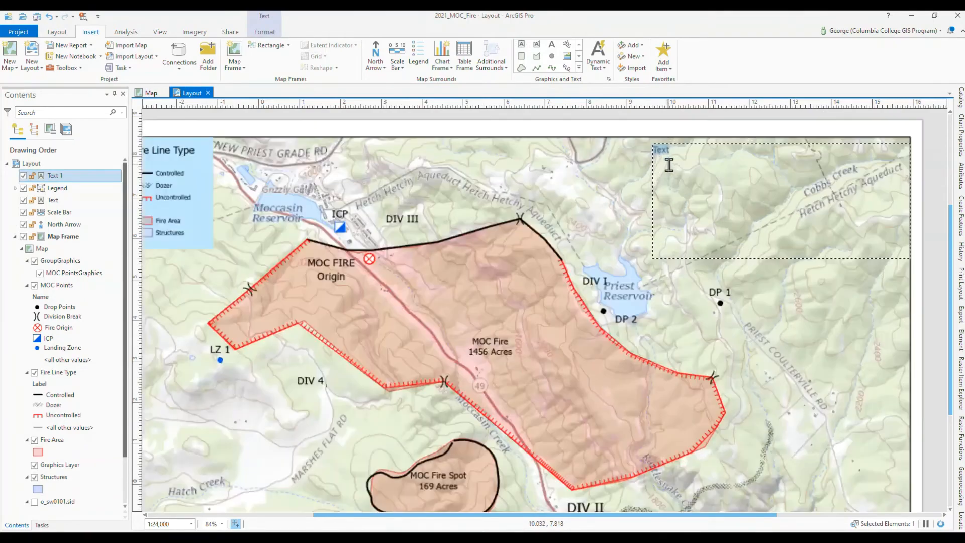
Step: Replace the placeholder text in the new text box in the map's upper-right corner with "MOC Fire"
scroll(668, 161, "up", 2)
scroll(669, 166, "up", 2)
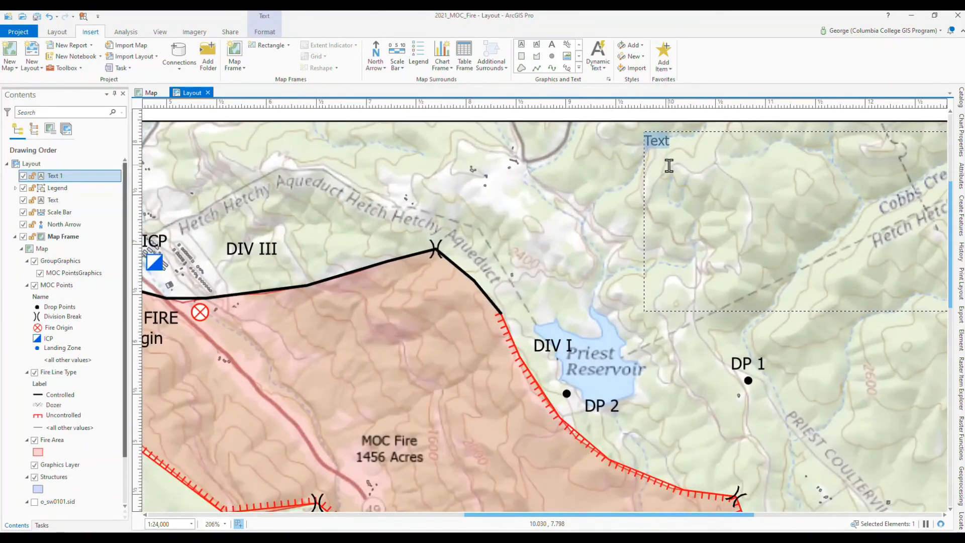
left_click(57, 31)
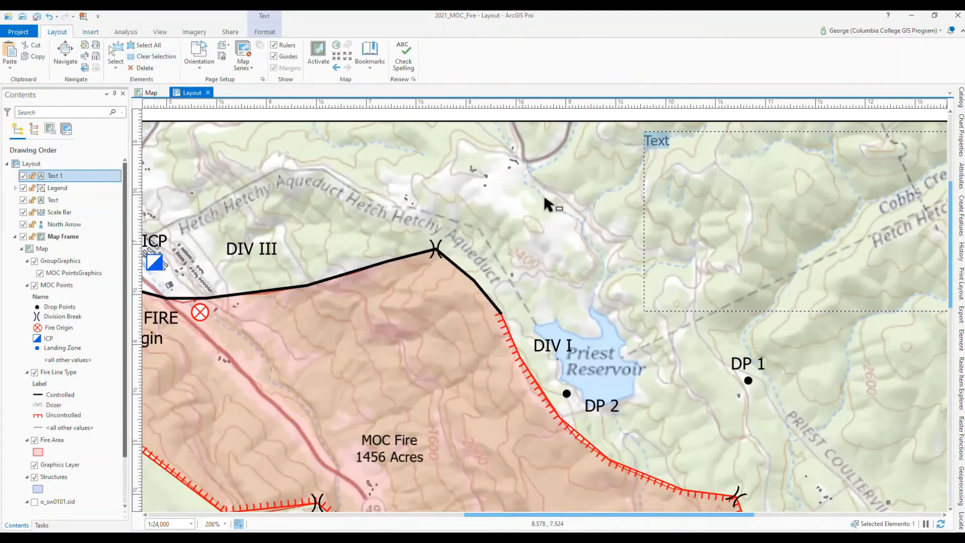
left_click(66, 55)
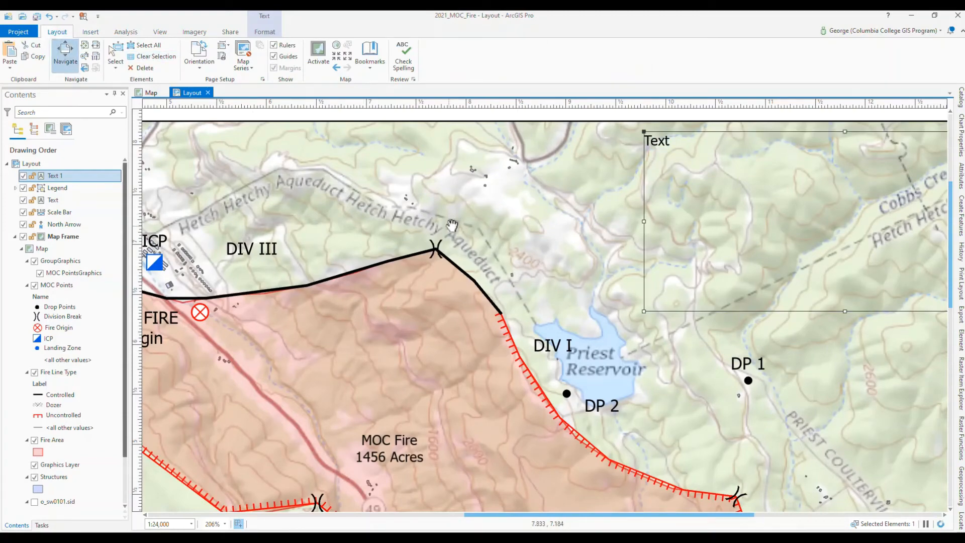
left_click_drag(514, 227, 227, 252)
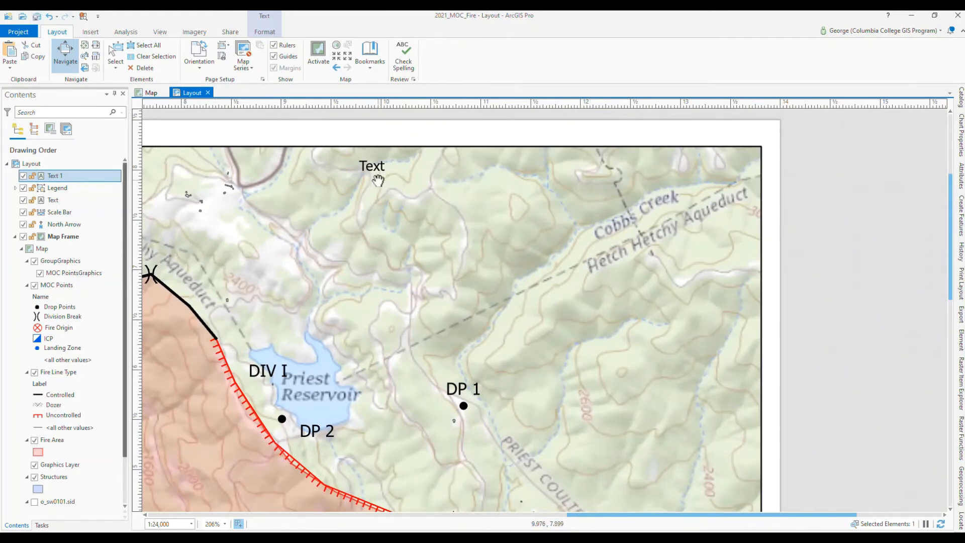
left_click(116, 56)
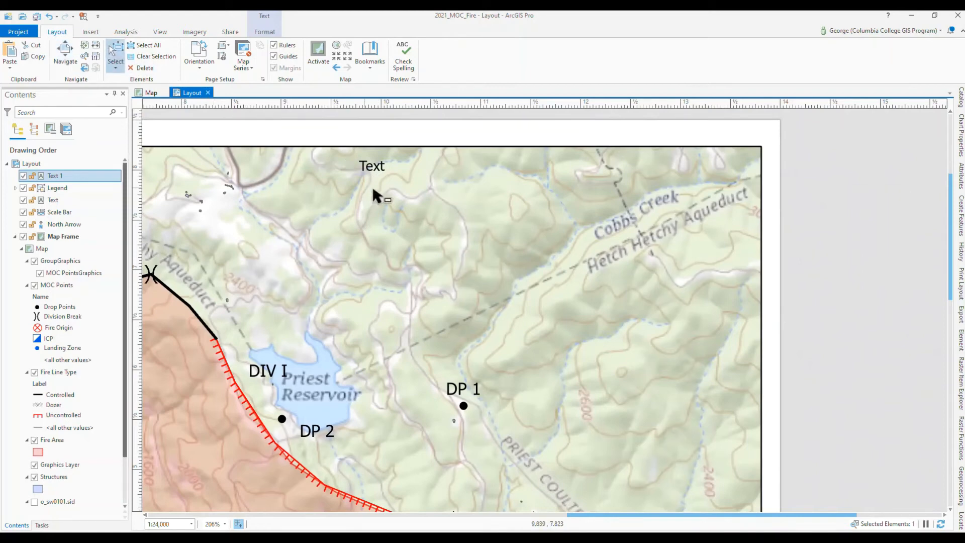
left_click(393, 171)
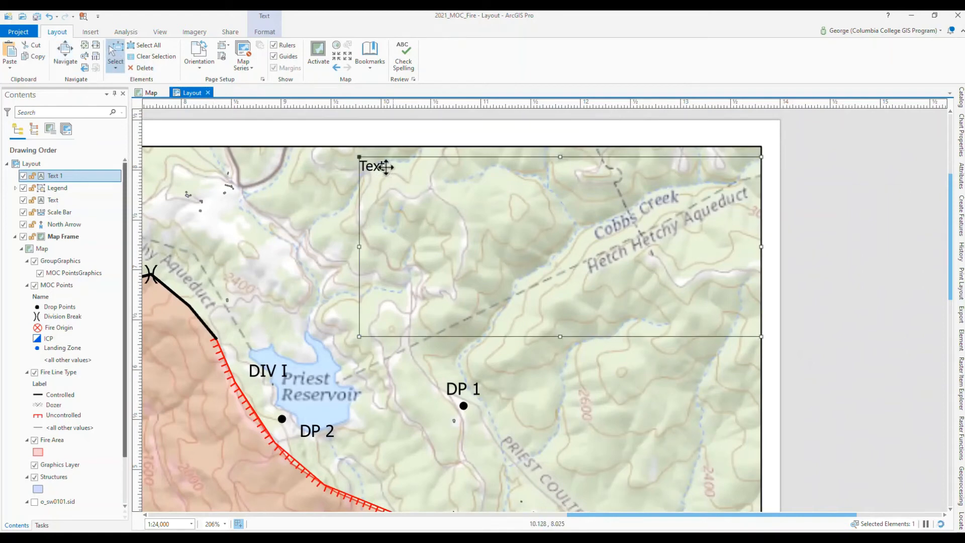
double_click(386, 167)
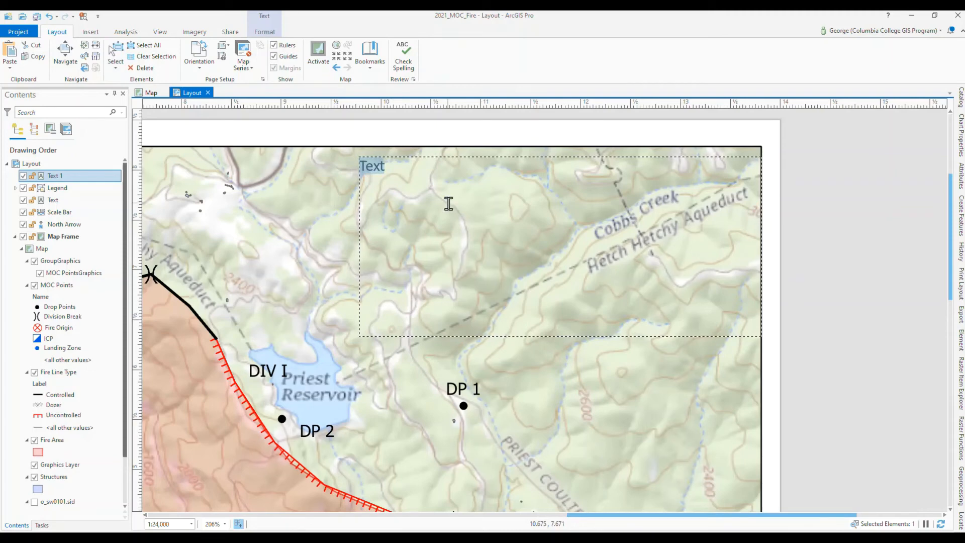
type("MOC Fire")
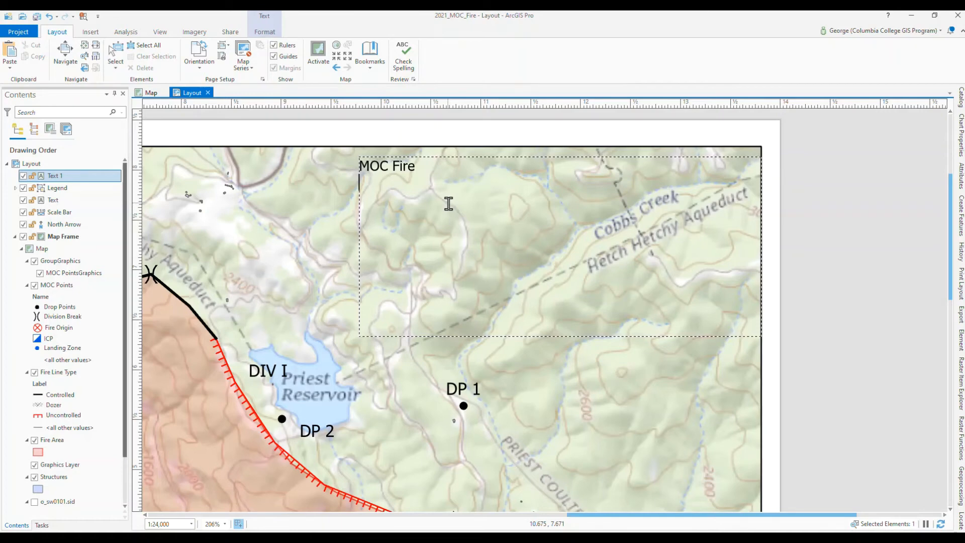
key("Return")
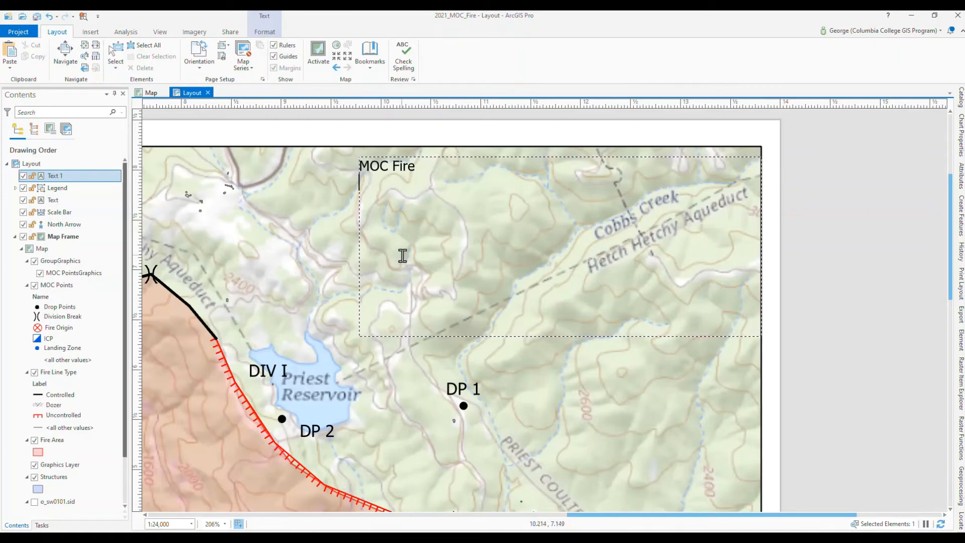
Step: Check the acreages in the Fire Area attribute table and add the line "1625 Acres" below "MOC Fire"
left_click(54, 440)
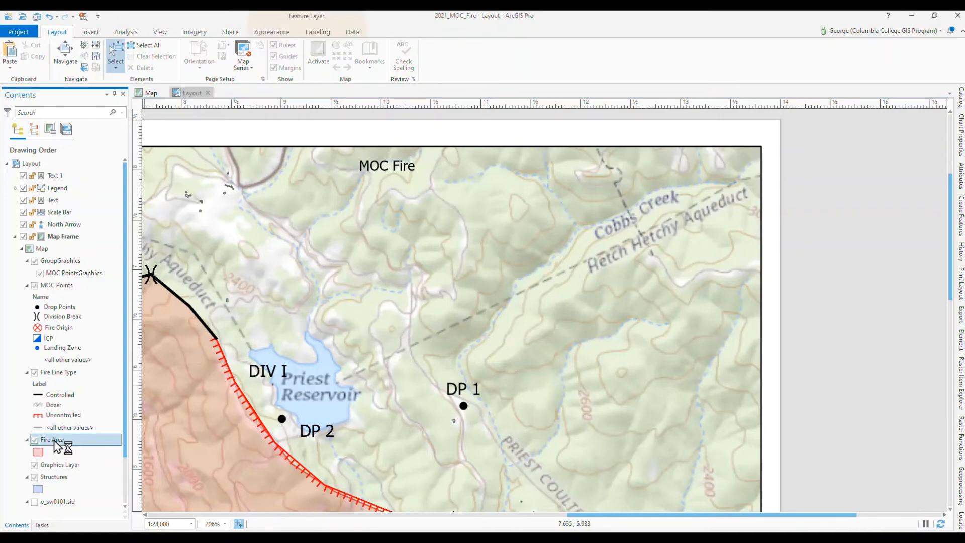
right_click(54, 442)
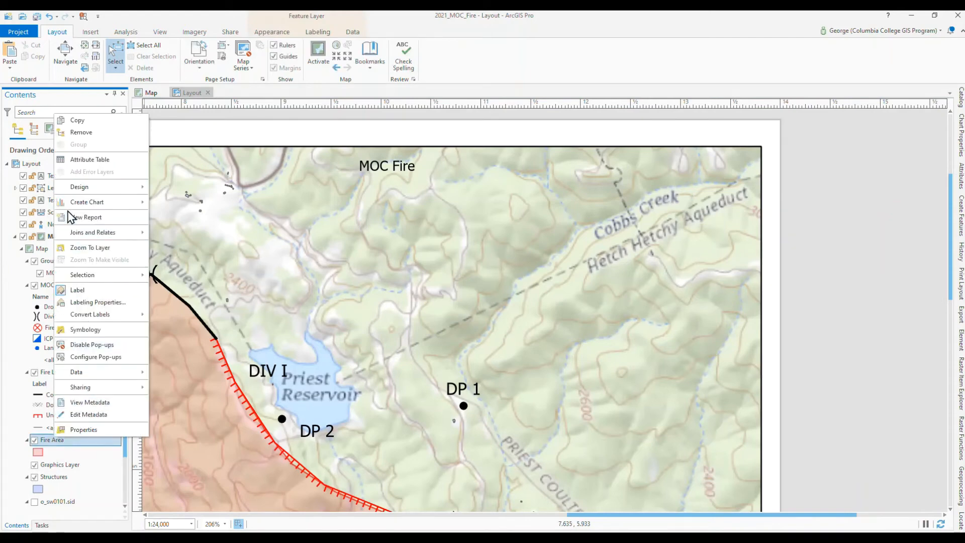
left_click(84, 160)
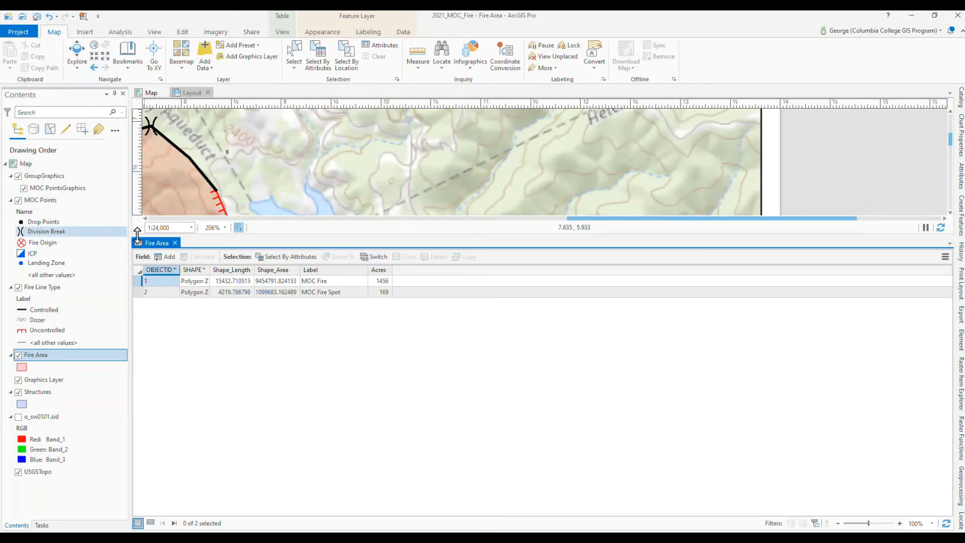
left_click(174, 243)
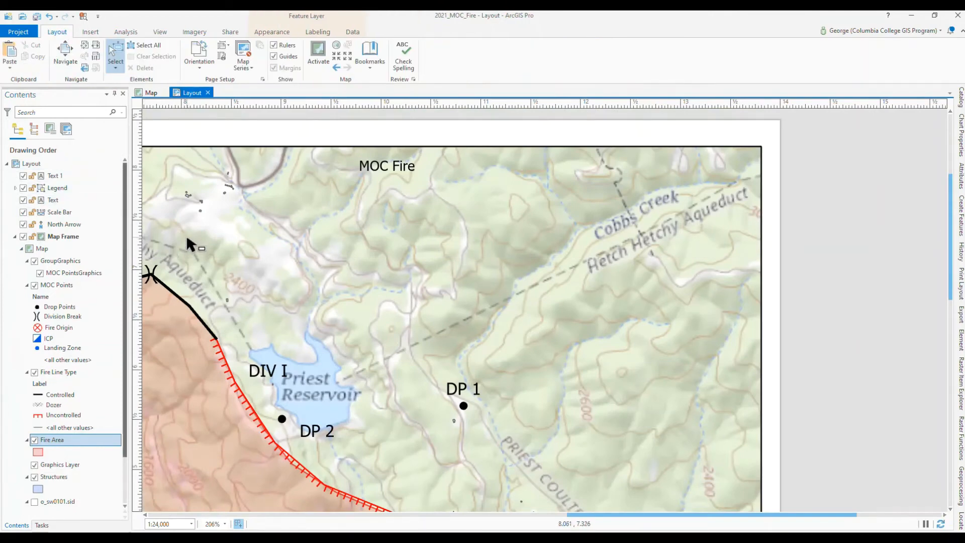
left_click(394, 170)
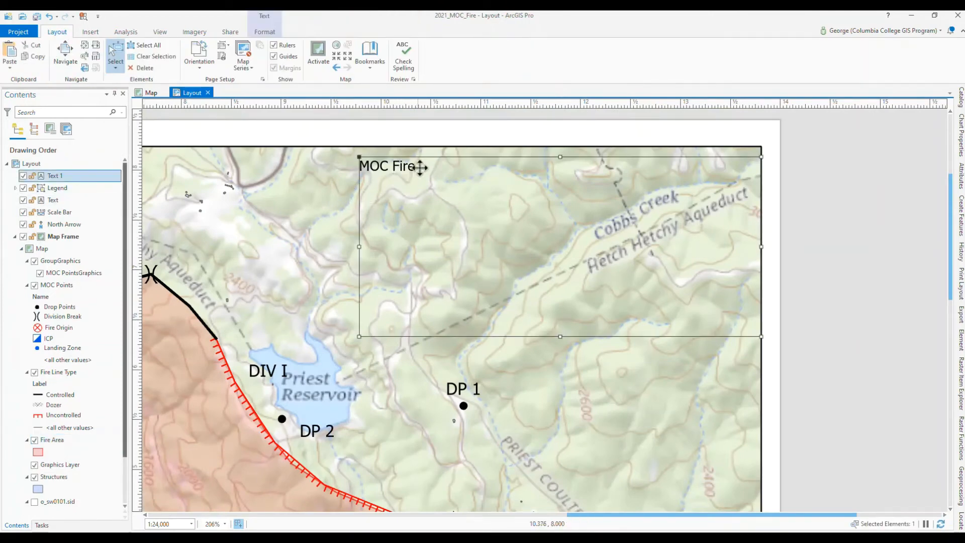
double_click(419, 171)
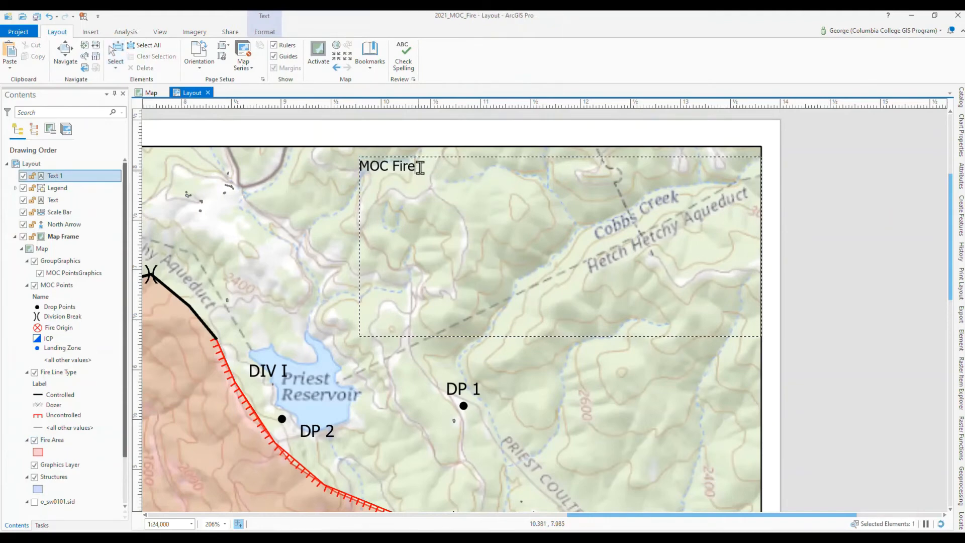
key("Return")
type("162 5 Acres")
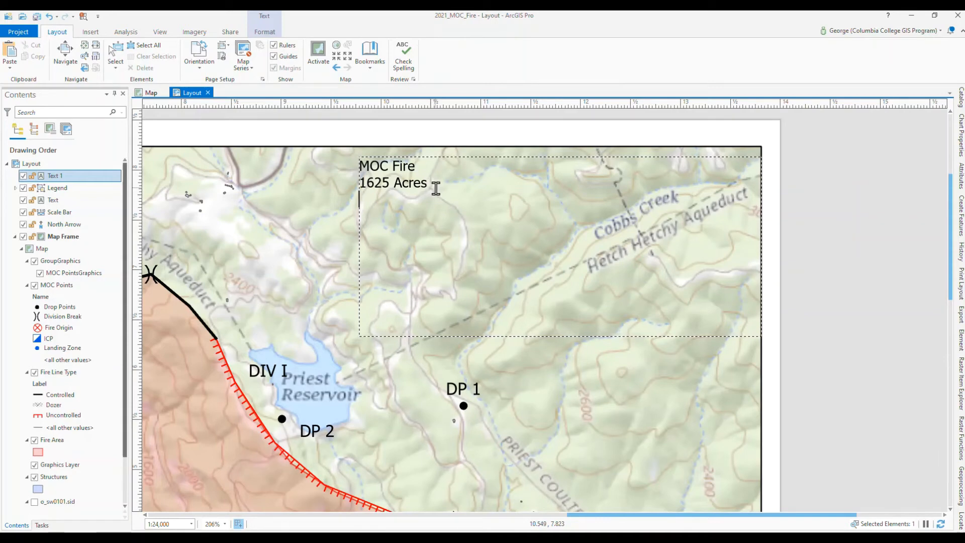
Step: Add the line "3/11/2021 1200 hrs" below the acreage and the heading "IAP Map" above "MOC Fire"
key("Return")
type("3/11/2021 1")
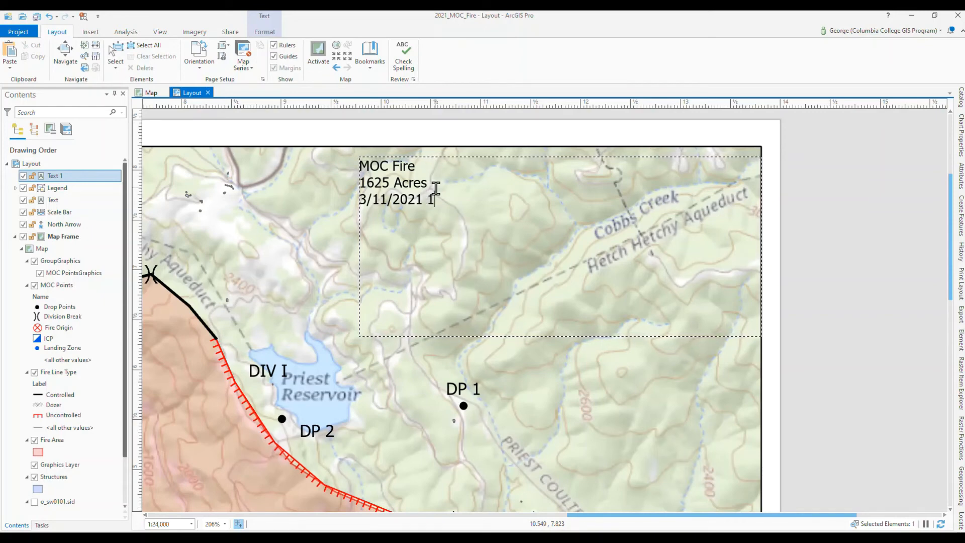
type("00hrs")
key("Return")
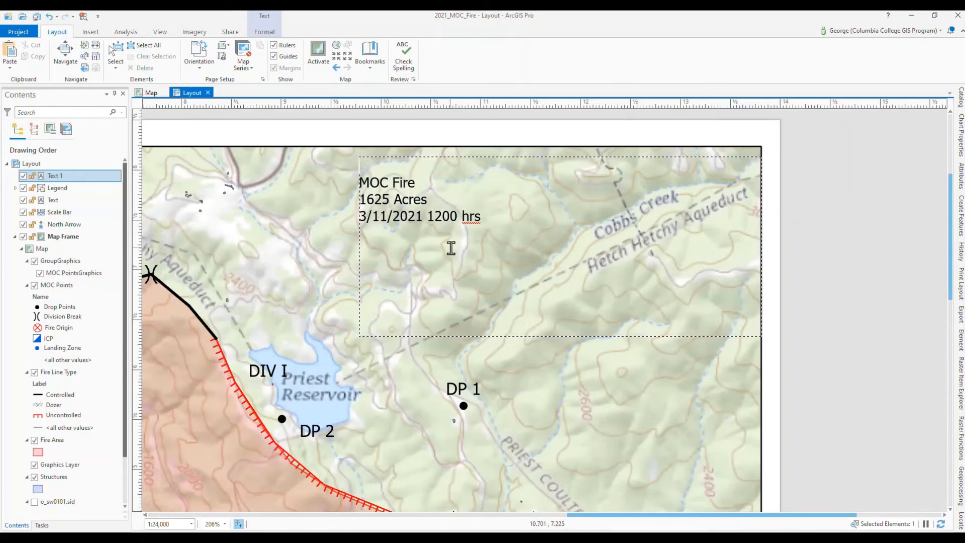
type("IAP Map")
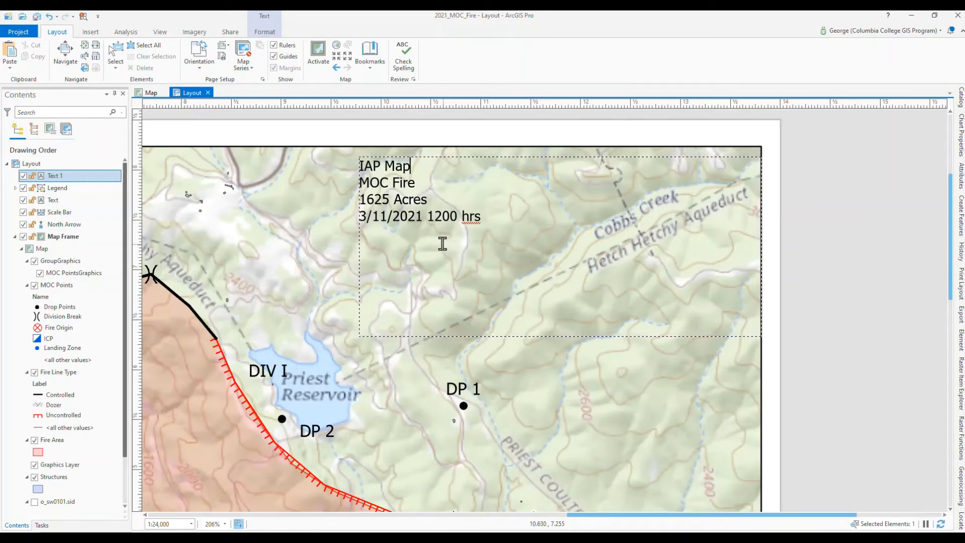
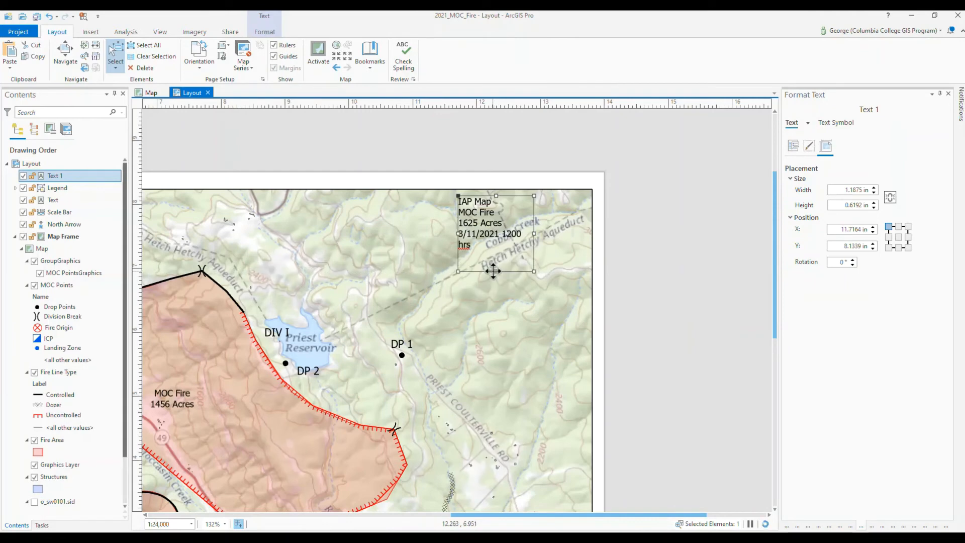
Step: Set the IAP Map text block to 14 pt and widen its box until the date line fits on one line
left_click_drag(533, 233, 559, 233)
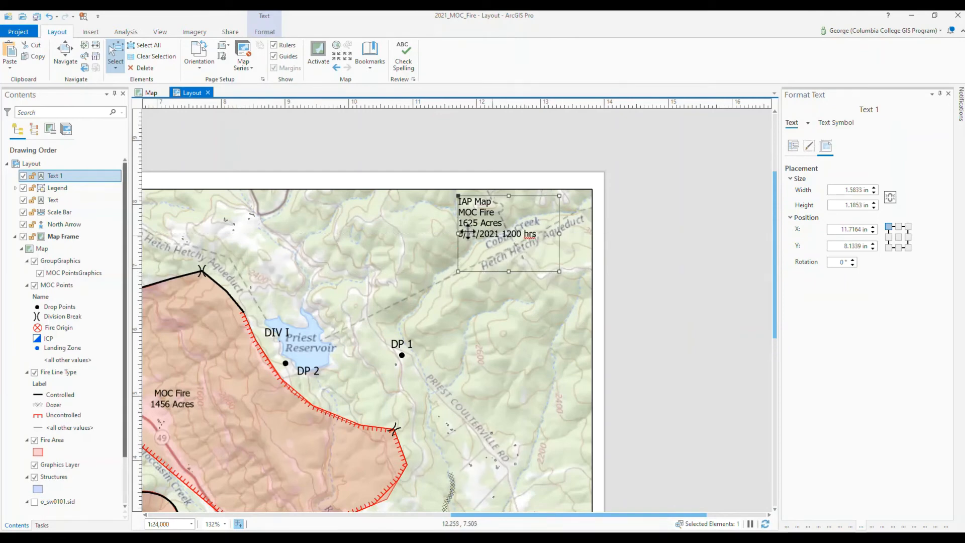
left_click_drag(58, 177, 70, 187)
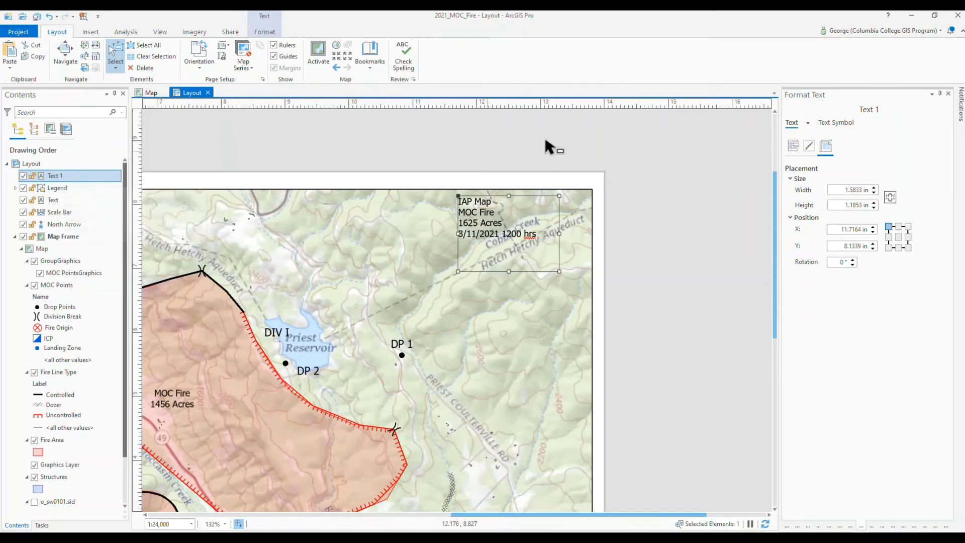
double_click(74, 177)
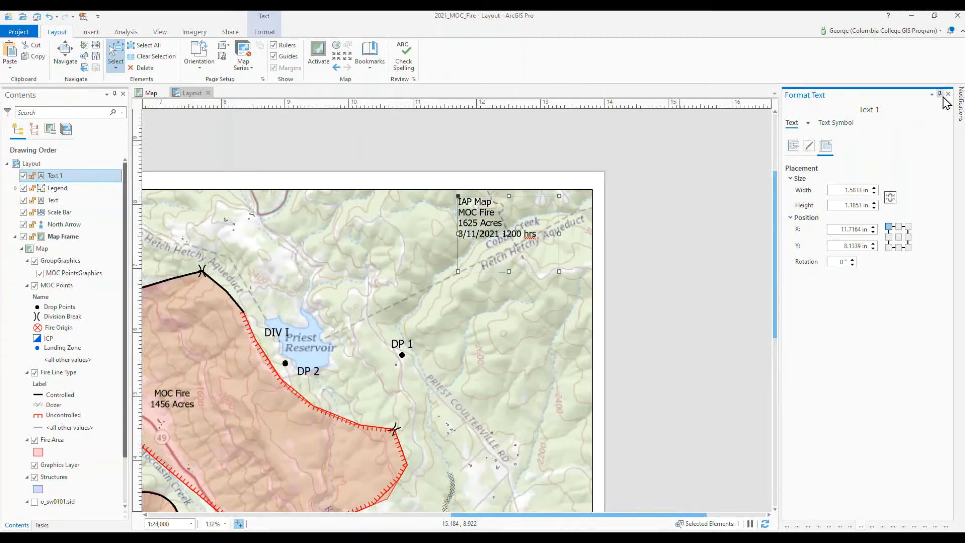
left_click(840, 123)
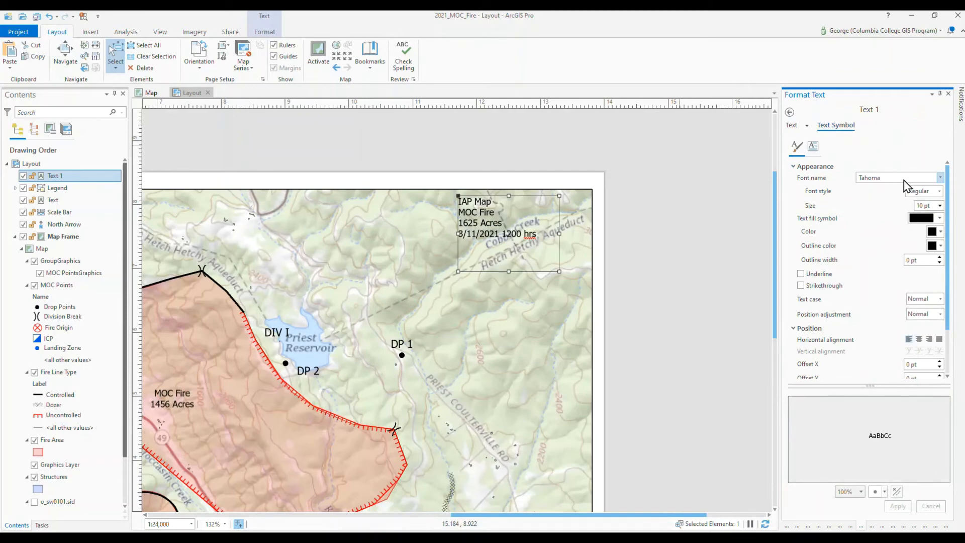
left_click(940, 206)
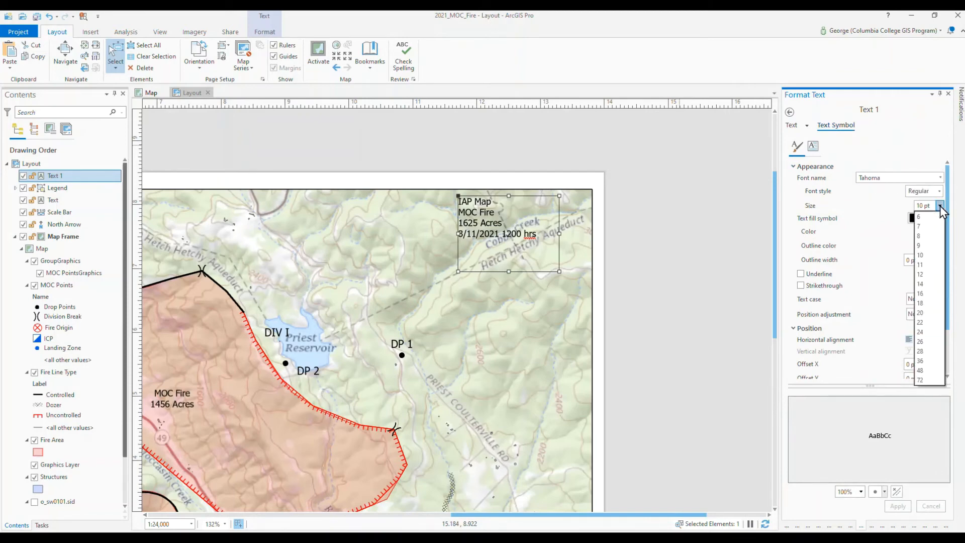
left_click(925, 284)
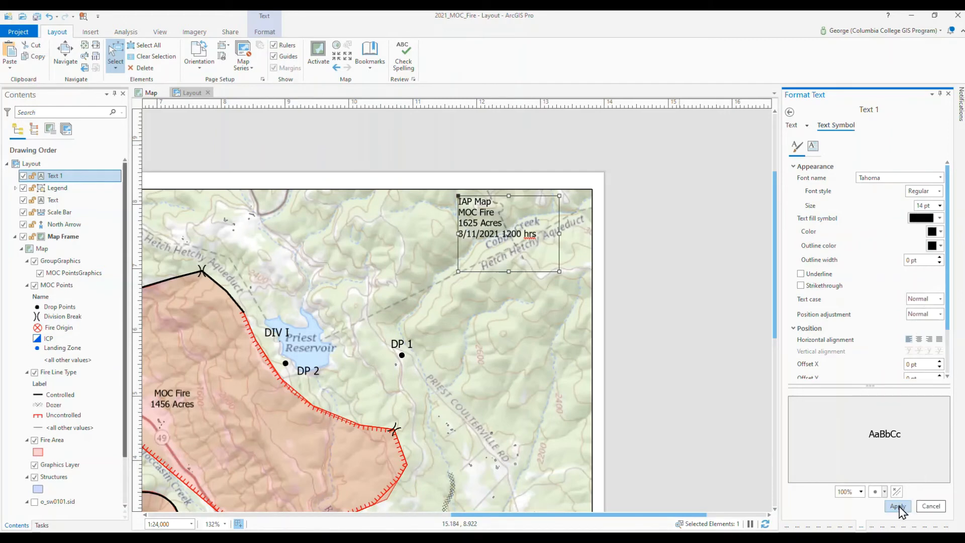
left_click(898, 507)
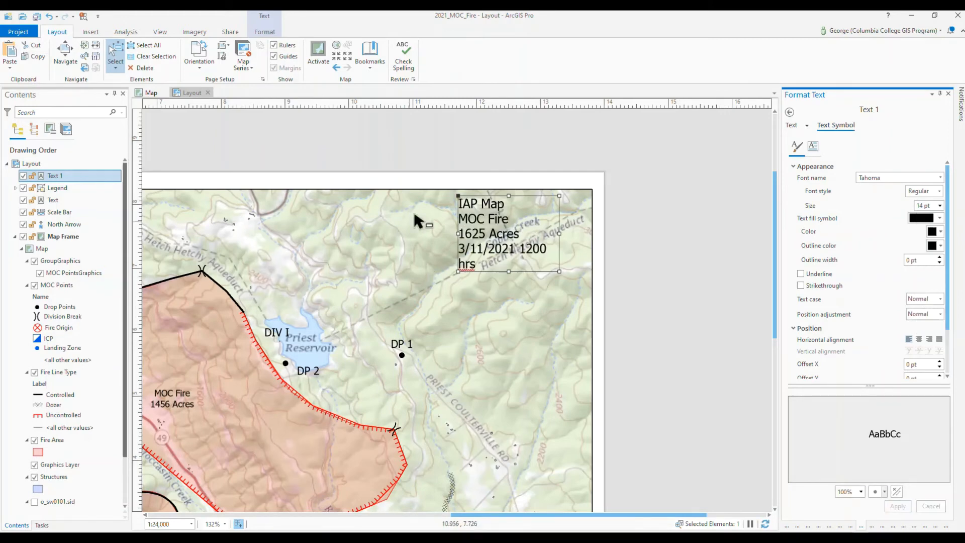
left_click_drag(463, 233, 430, 234)
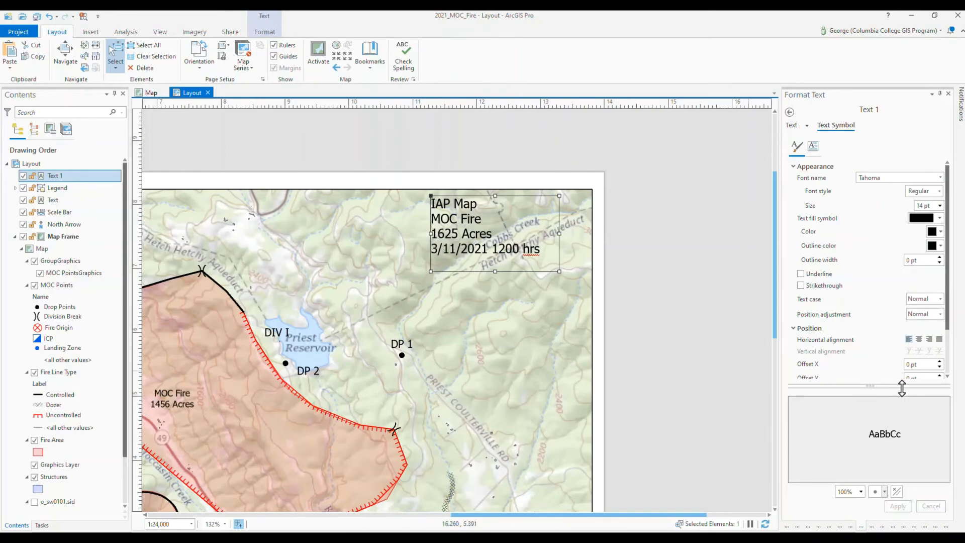
Step: Try centre alignment on the IAP Map text block, and return it to left alignment
left_click(919, 340)
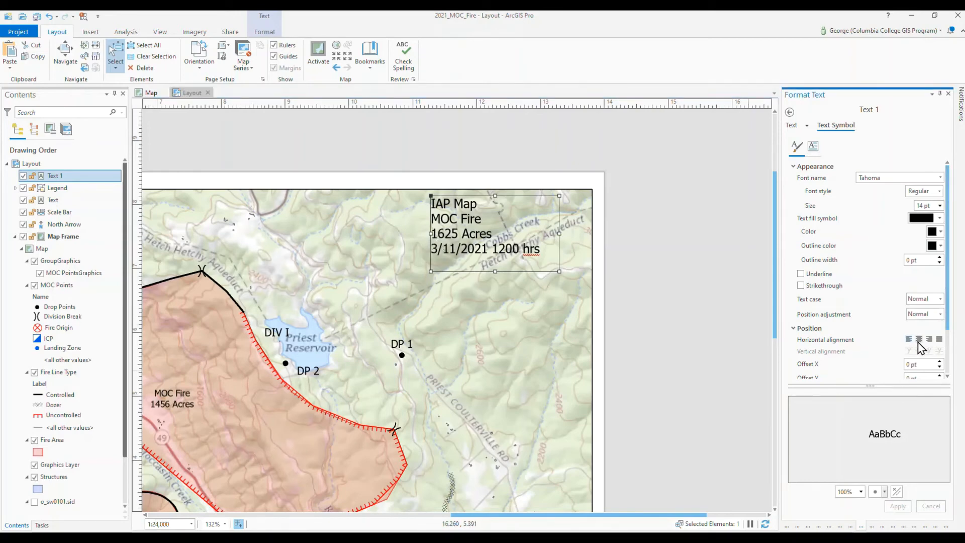
left_click(898, 506)
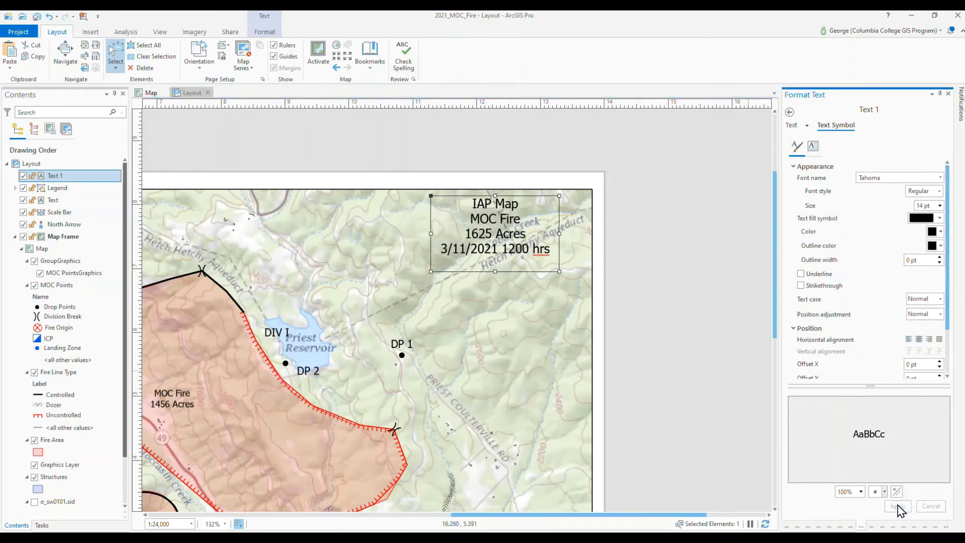
left_click(909, 339)
left_click(891, 508)
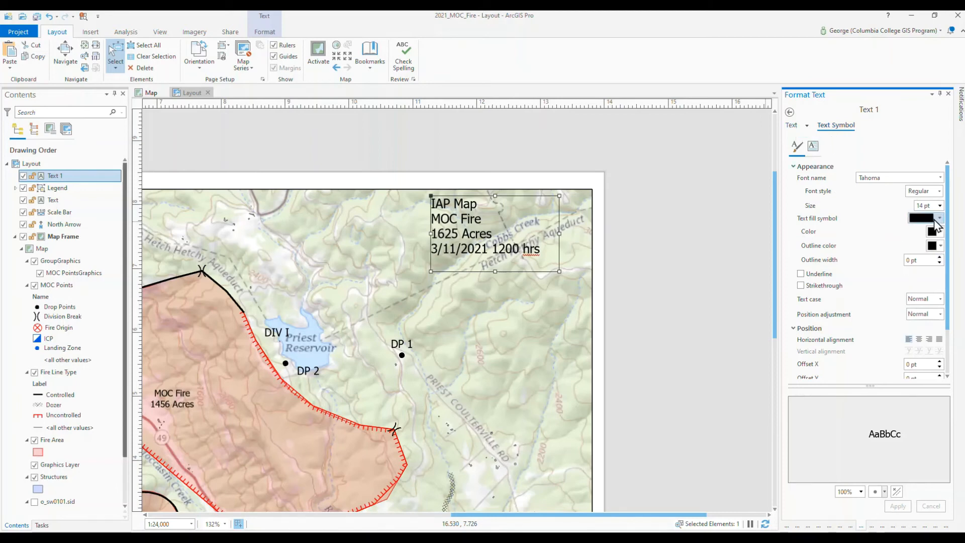
Step: Give the IAP Map text box a black border
left_click(793, 124)
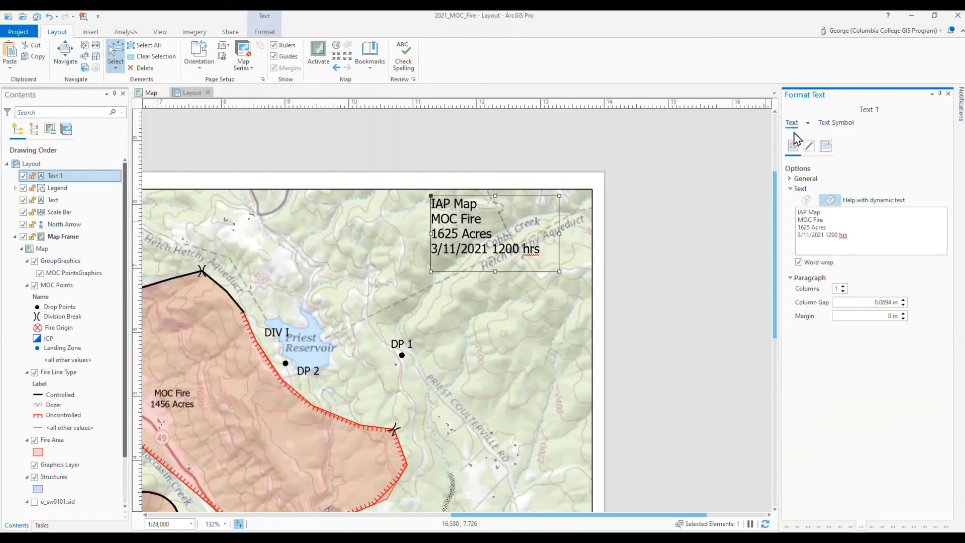
left_click(808, 147)
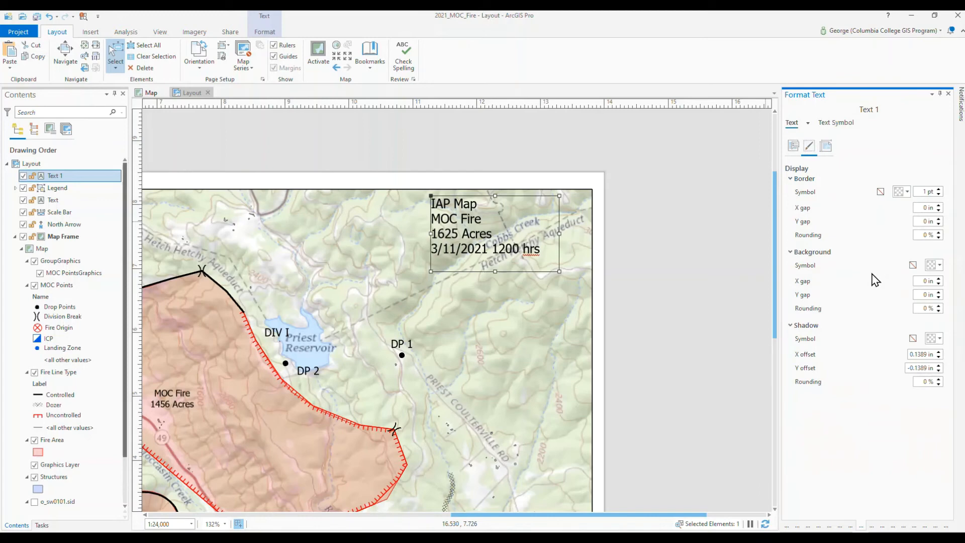
left_click(907, 192)
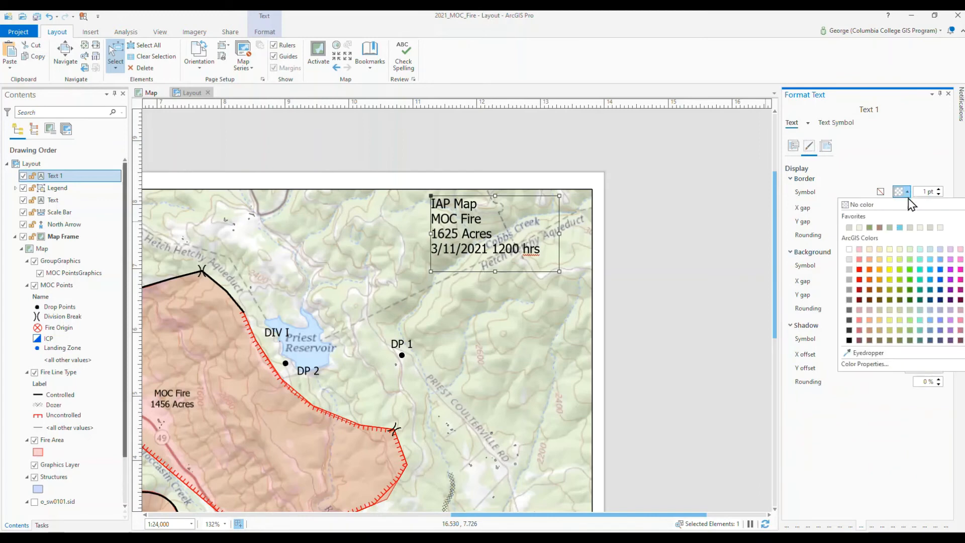
left_click(850, 341)
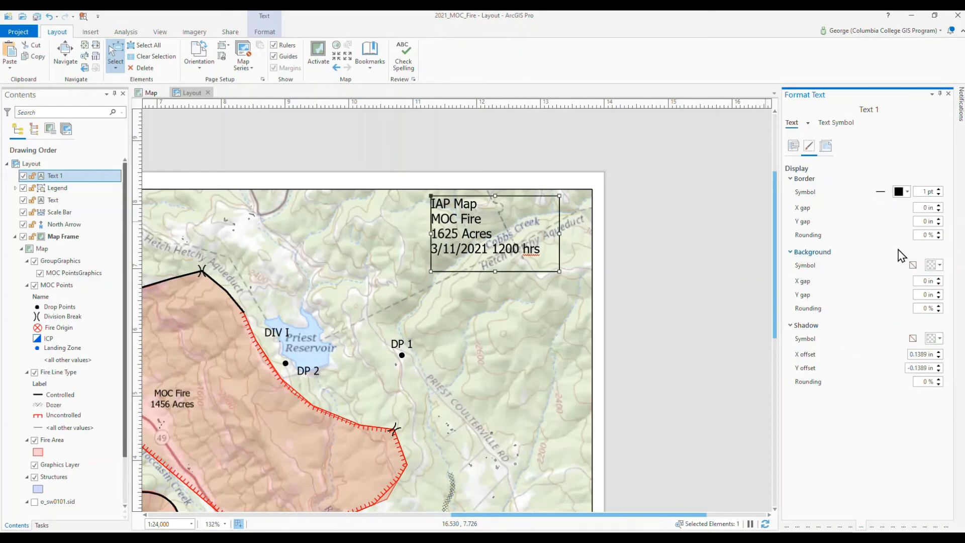
Step: Try green, blue and pale aqua background fills on the IAP Map text box
left_click(936, 267)
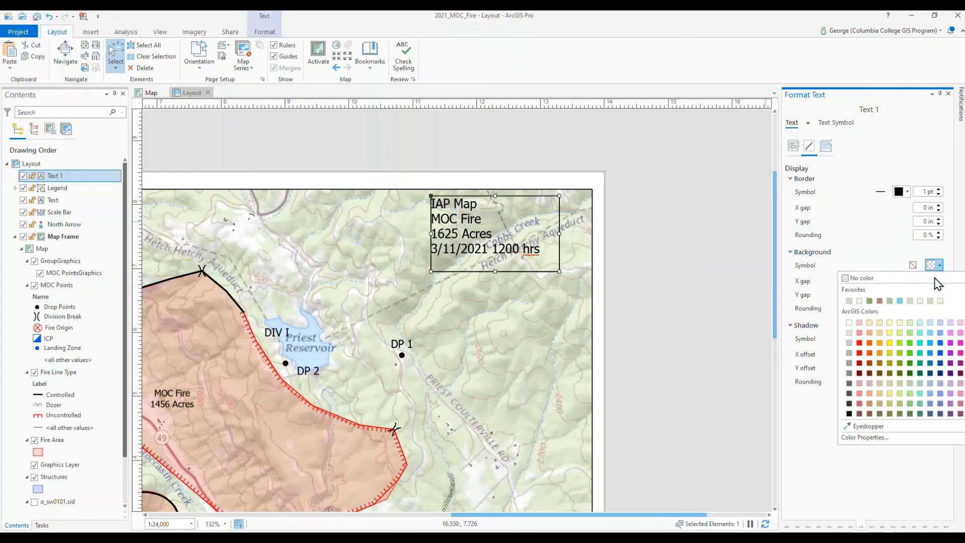
left_click(891, 301)
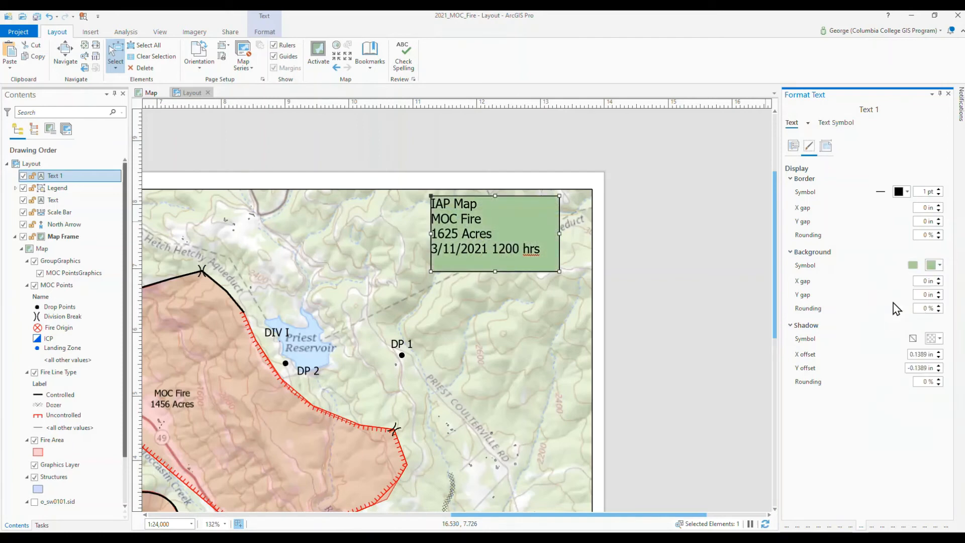
left_click(939, 266)
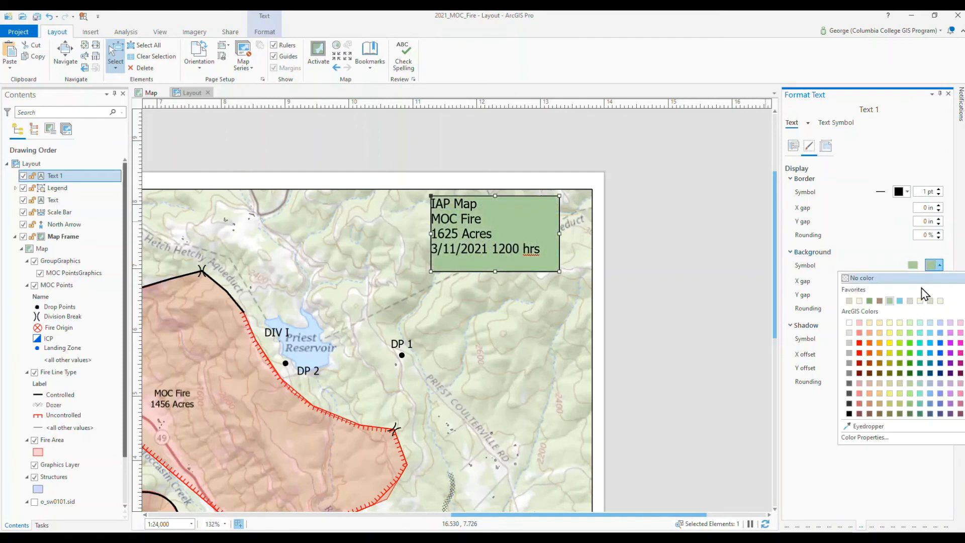
left_click(902, 307)
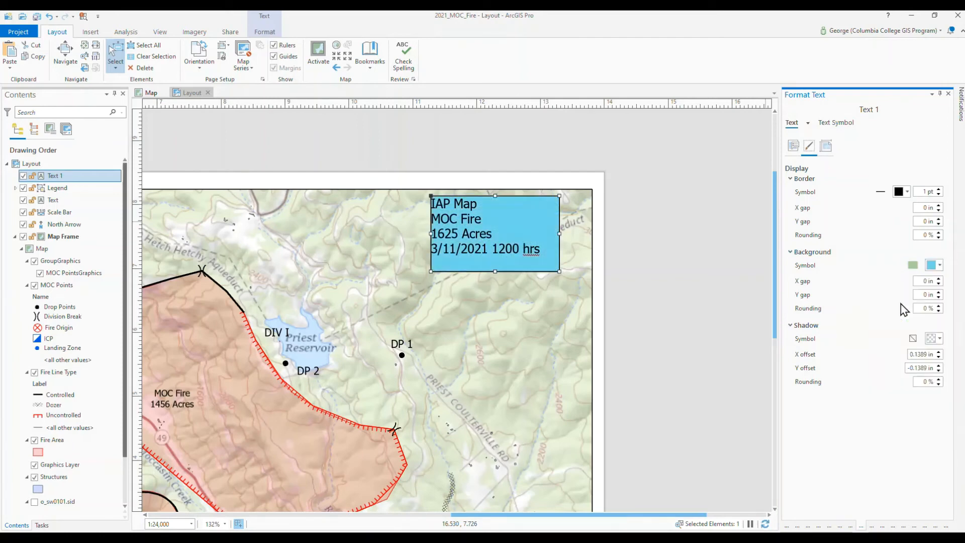
left_click(939, 267)
left_click(920, 322)
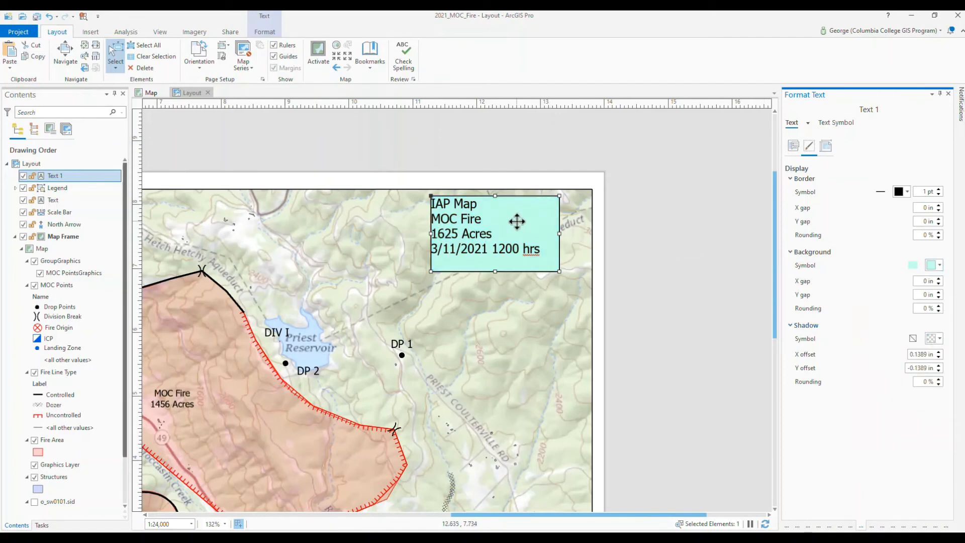
Step: Move the IAP Map text box flush into the map frame's upper-right corner and set its background to light blue
left_click_drag(507, 228, 537, 236)
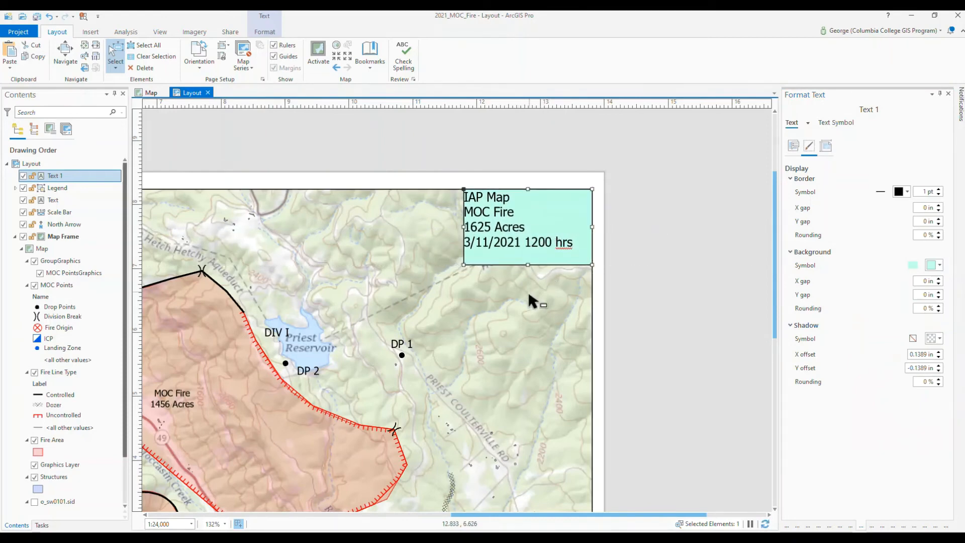
left_click(932, 270)
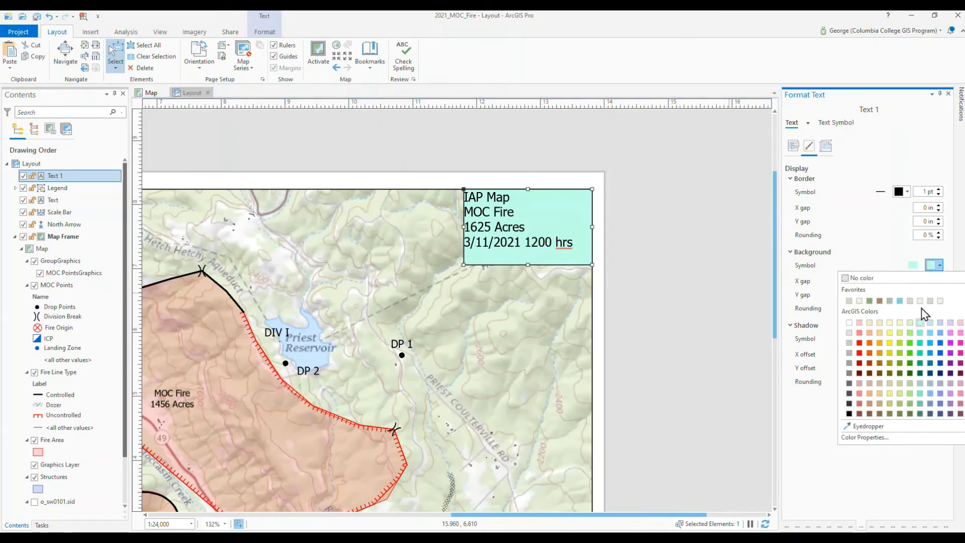
left_click(930, 323)
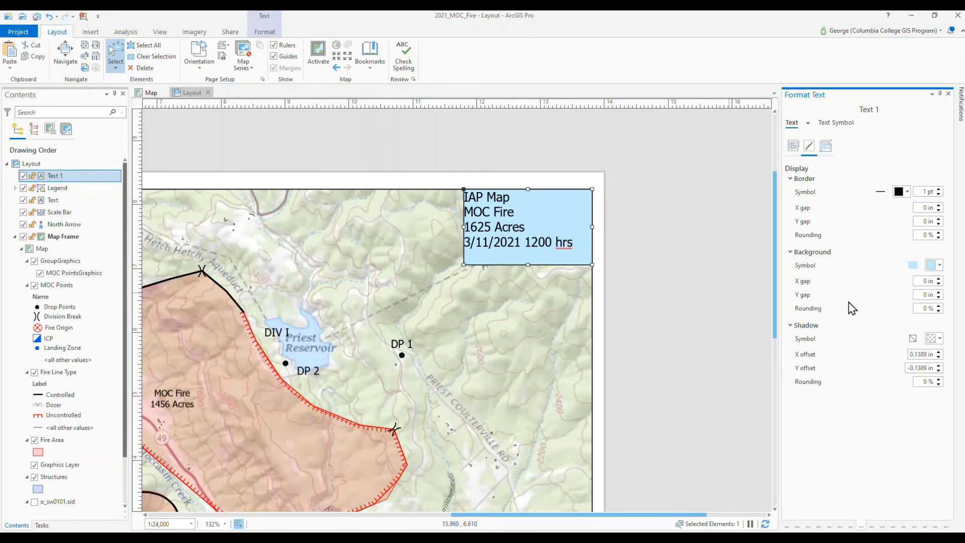
Step: Deselect the IAP Map text box and save the project
left_click(97, 45)
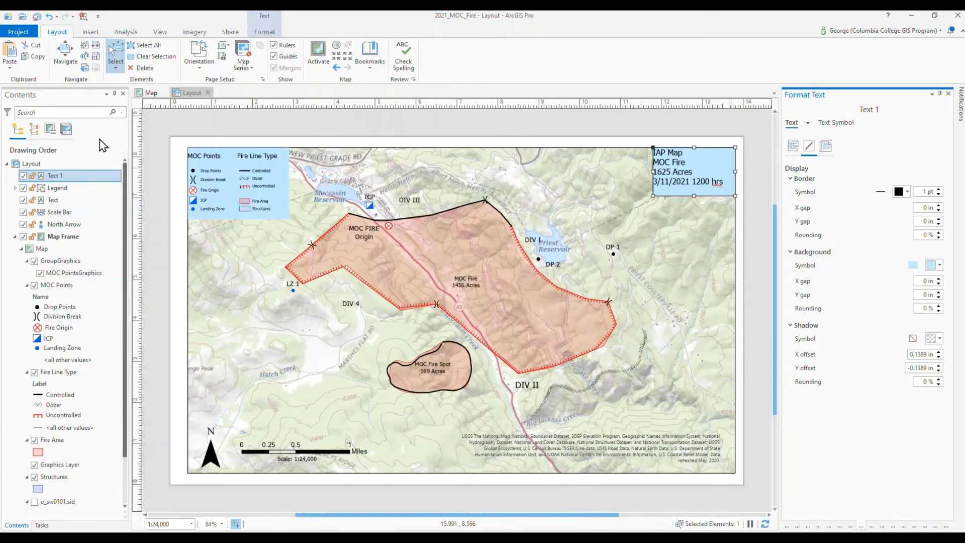
left_click(307, 137)
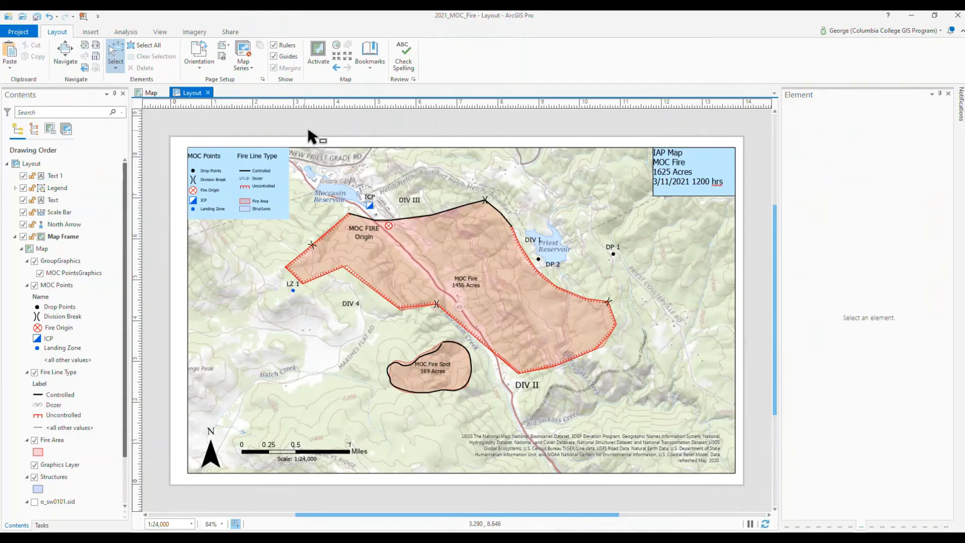
left_click(939, 93)
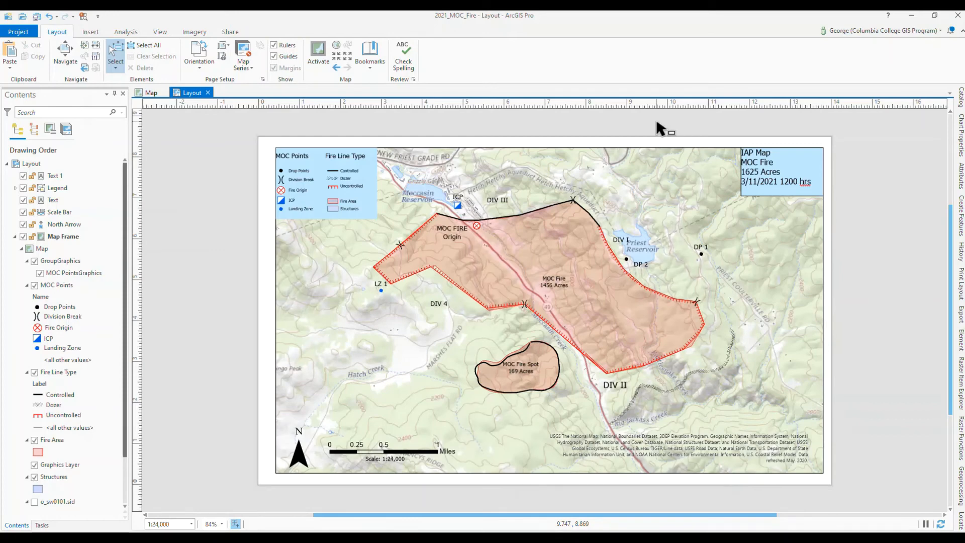
left_click(35, 22)
Step: Set up printing of the layout with the Adobe PDF printer, Legal paper size and landscape orientation
left_click(230, 33)
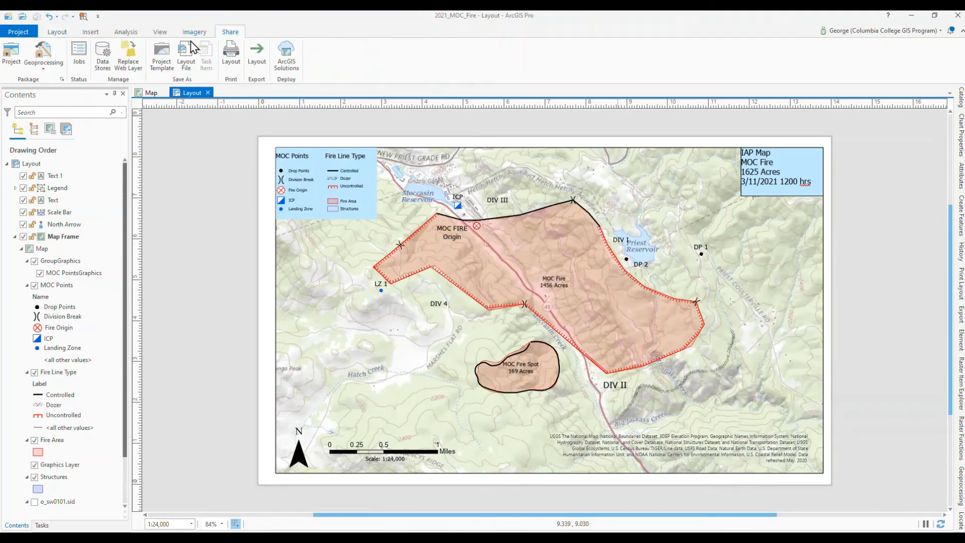
left_click(230, 55)
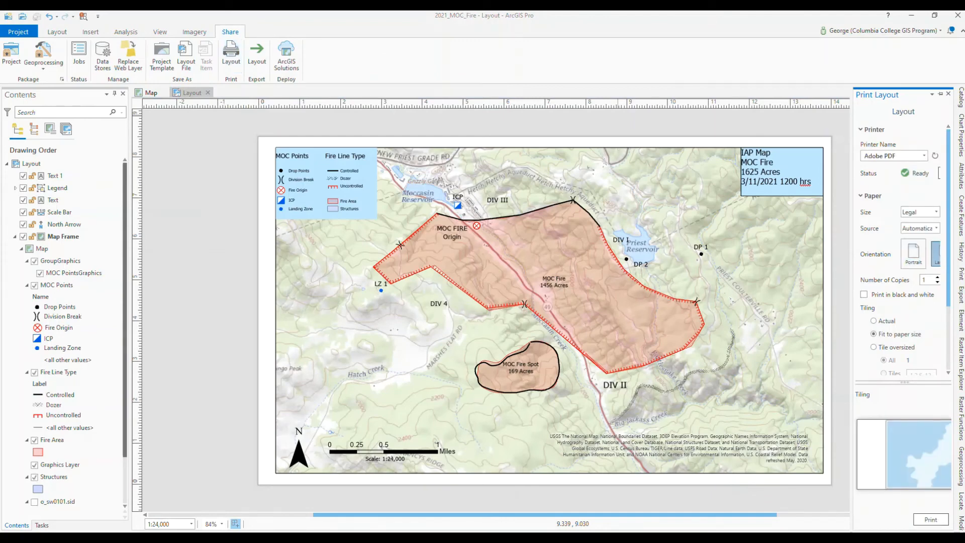
left_click(948, 94)
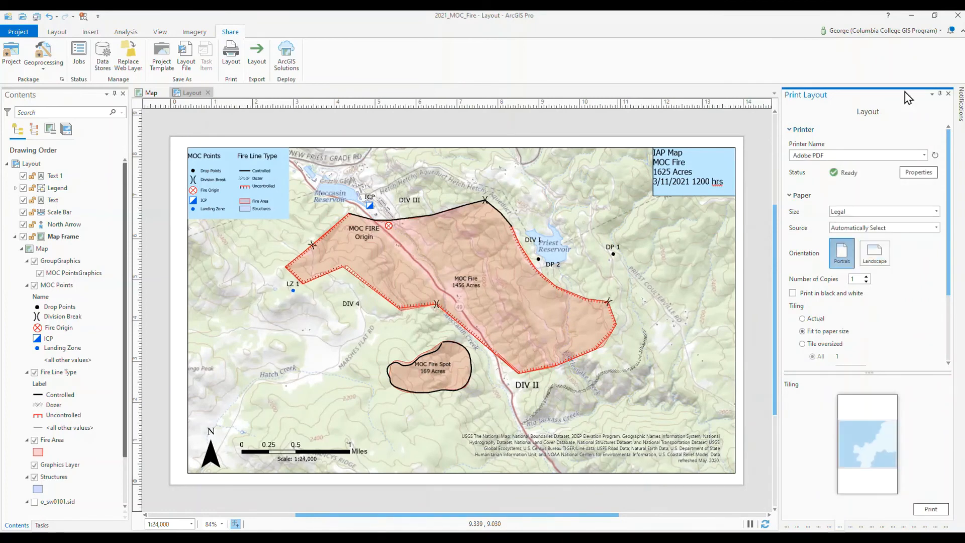
left_click(924, 155)
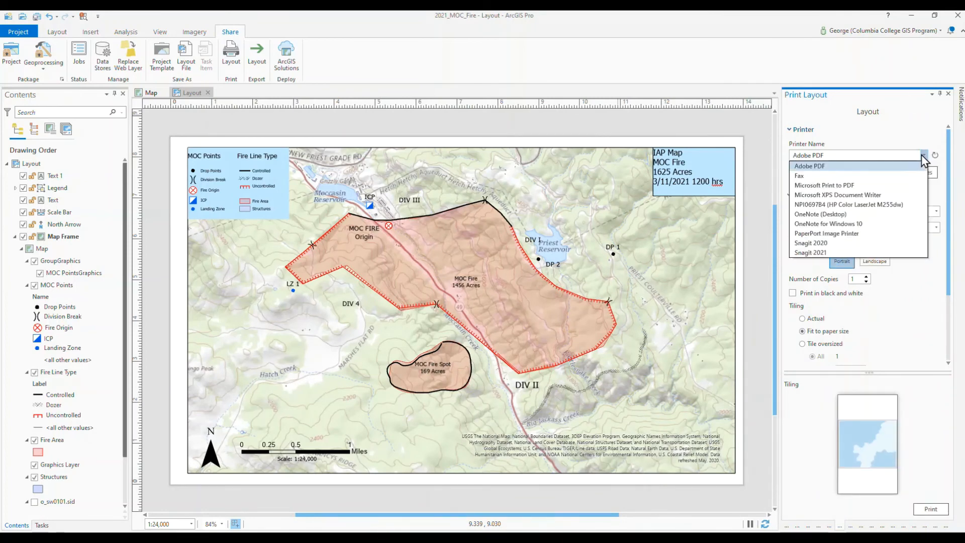
left_click(844, 167)
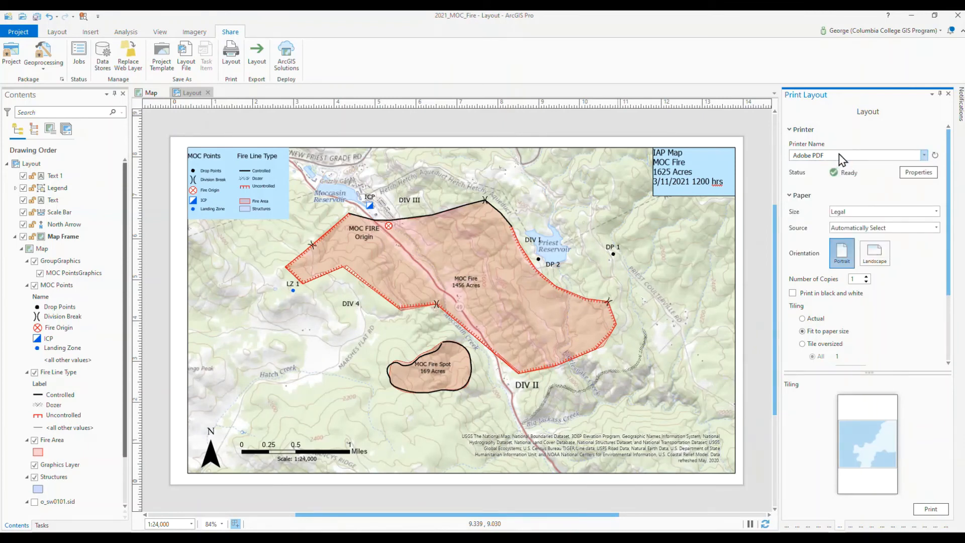
left_click(937, 215)
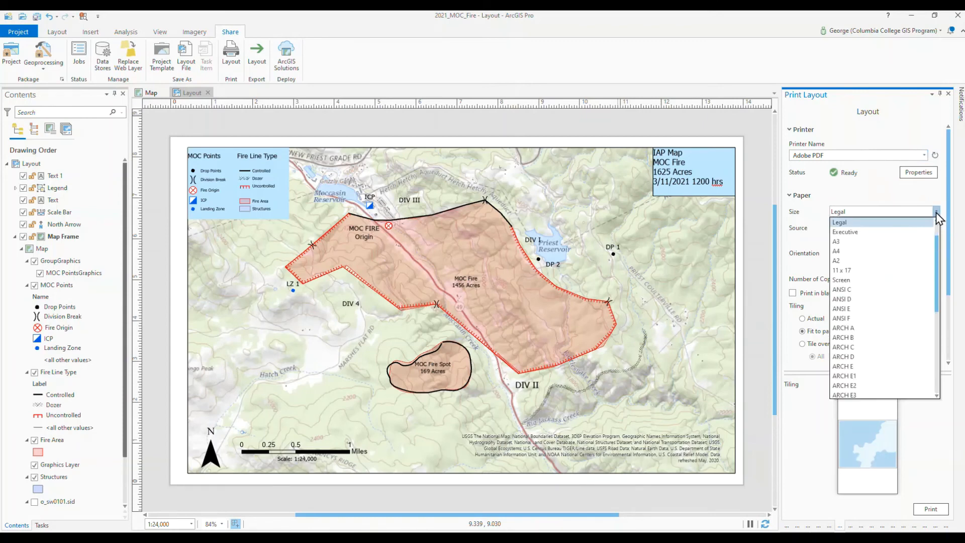
left_click(924, 212)
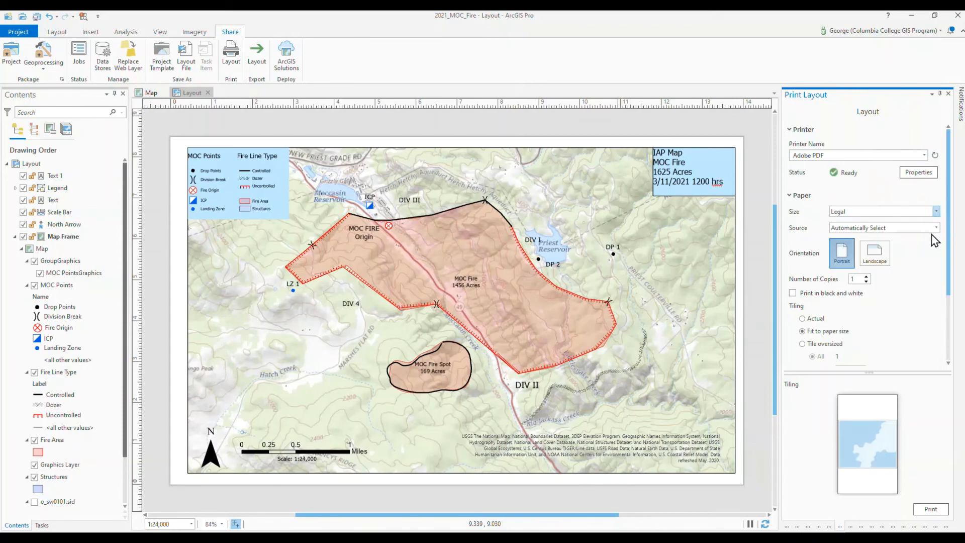
left_click(880, 261)
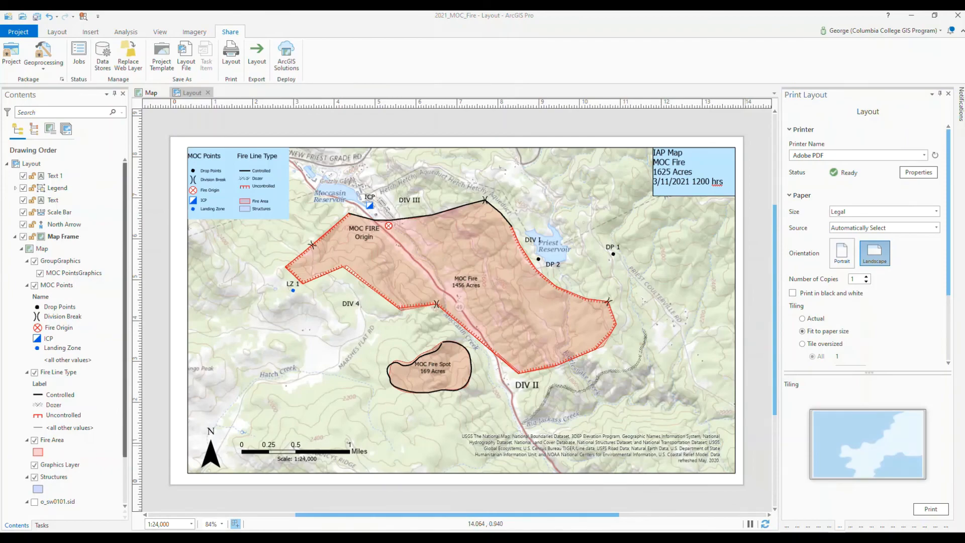
Step: Switch to the 2013_SAR_GIS_File_Namer.xlsx workbook in Excel and choose iap as the product type
key("alt+Tab")
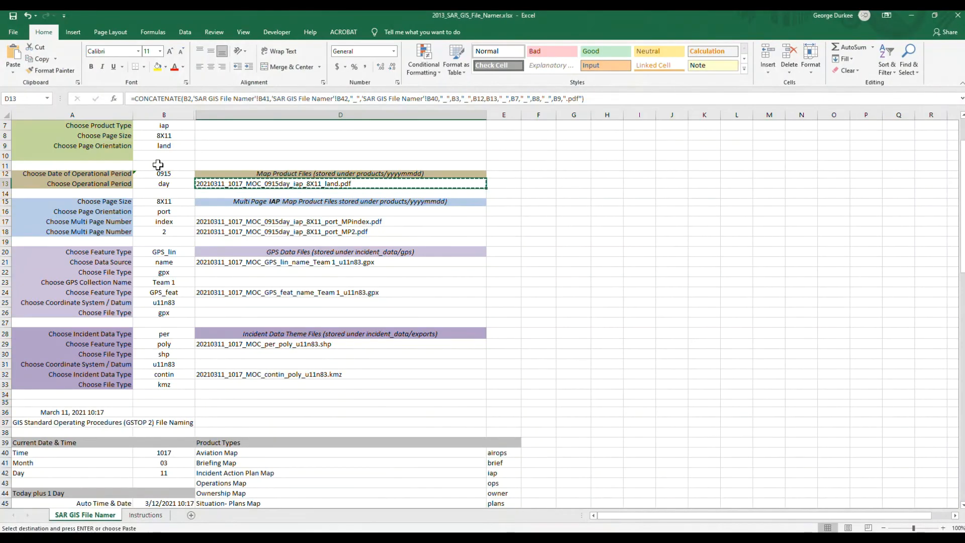
scroll(159, 163, "up", 2)
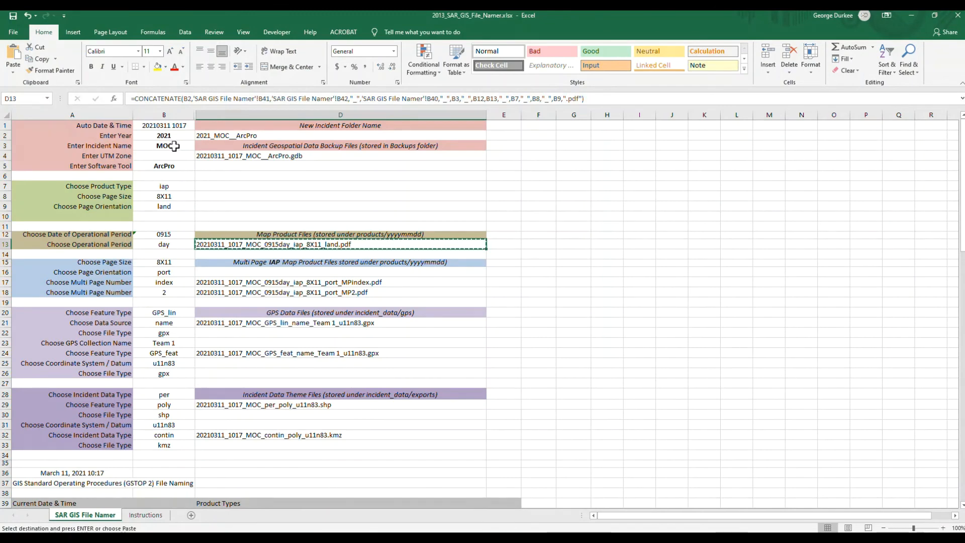
left_click(175, 186)
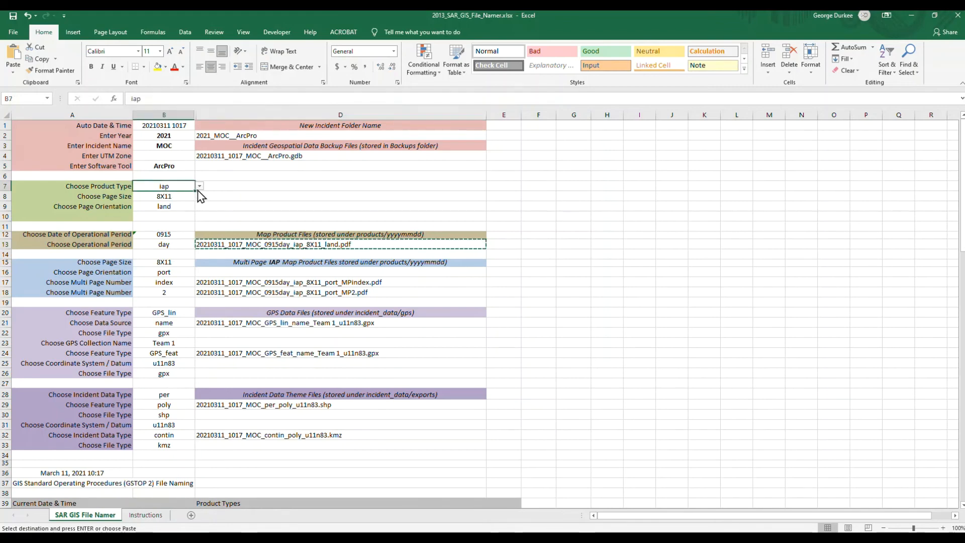
left_click(199, 186)
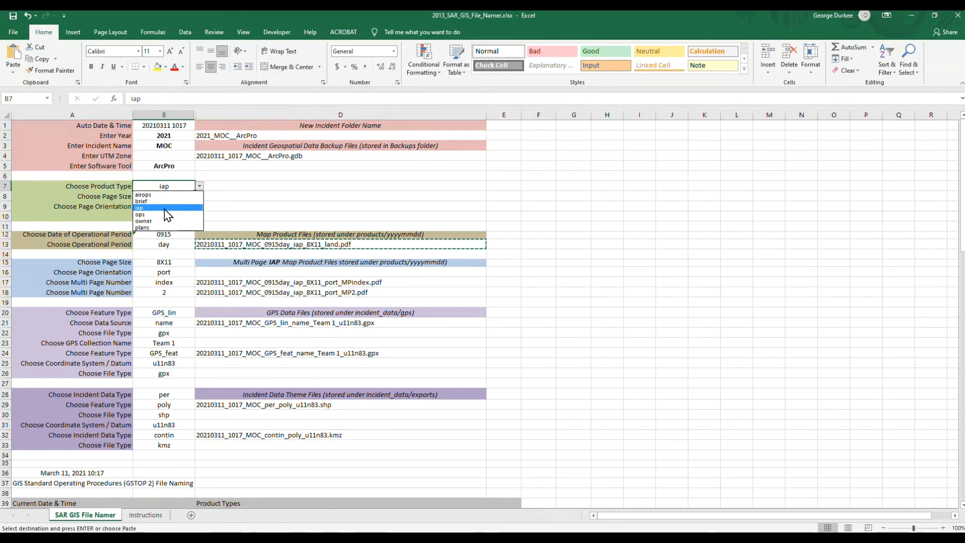
left_click(188, 208)
Step: Check the page size, page orientation and operational period date choices for the single-page map product file name
left_click(184, 196)
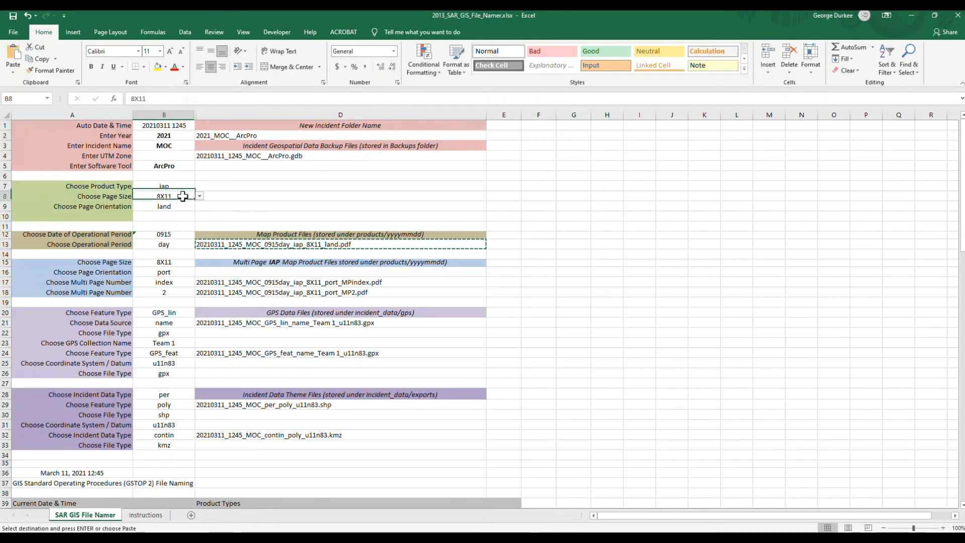
left_click(200, 197)
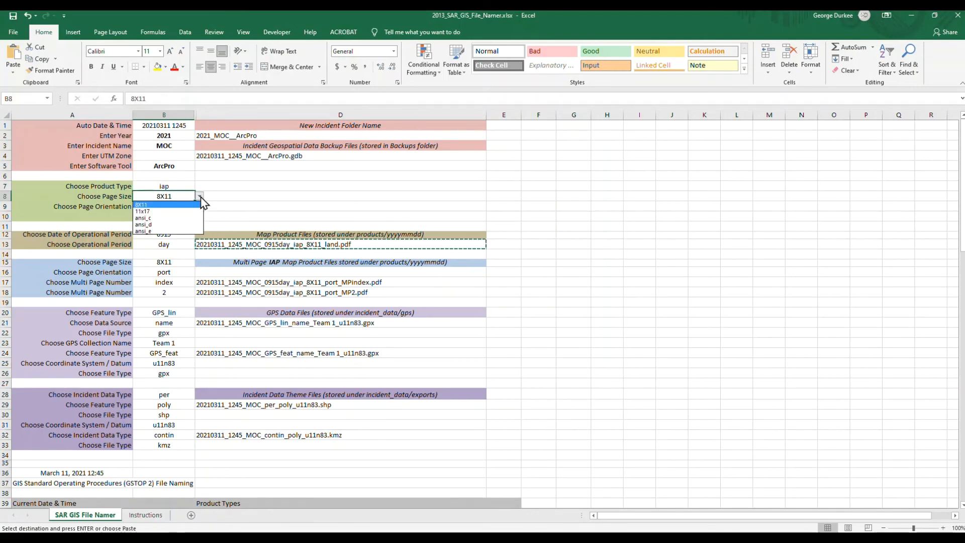
left_click(201, 197)
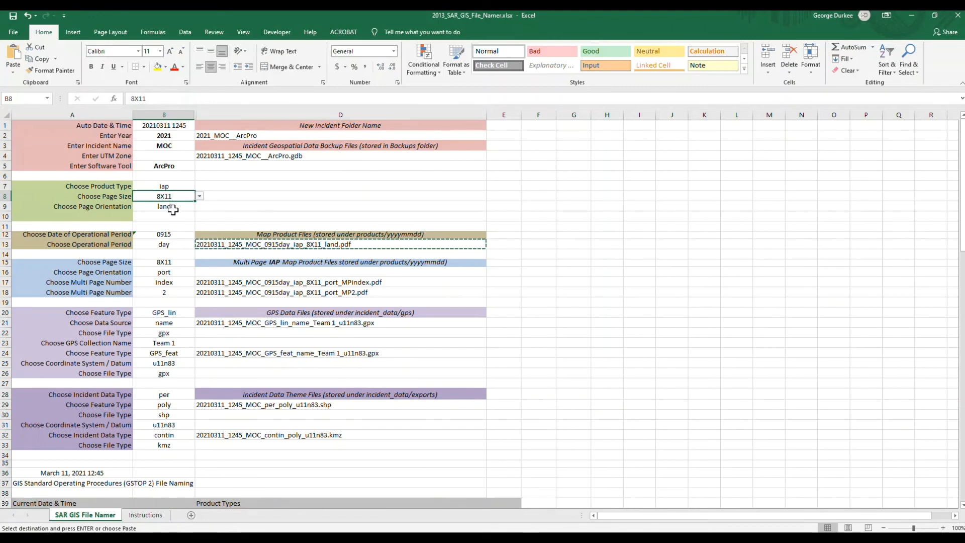
left_click(187, 209)
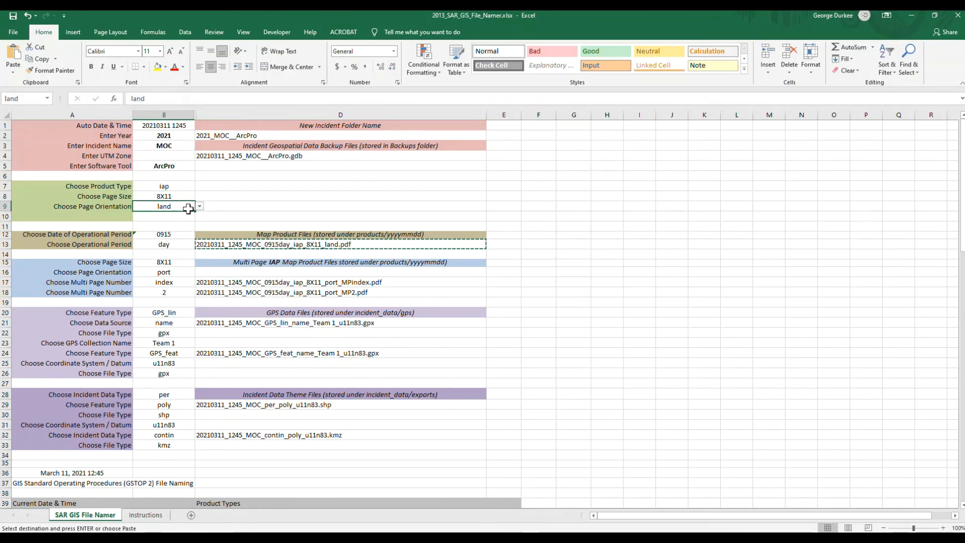
left_click(199, 206)
left_click(200, 206)
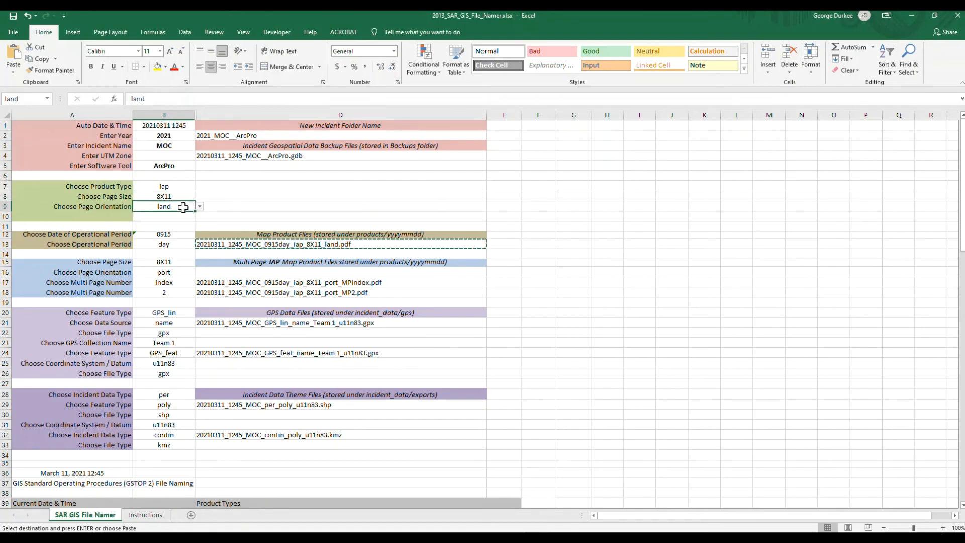
left_click(178, 236)
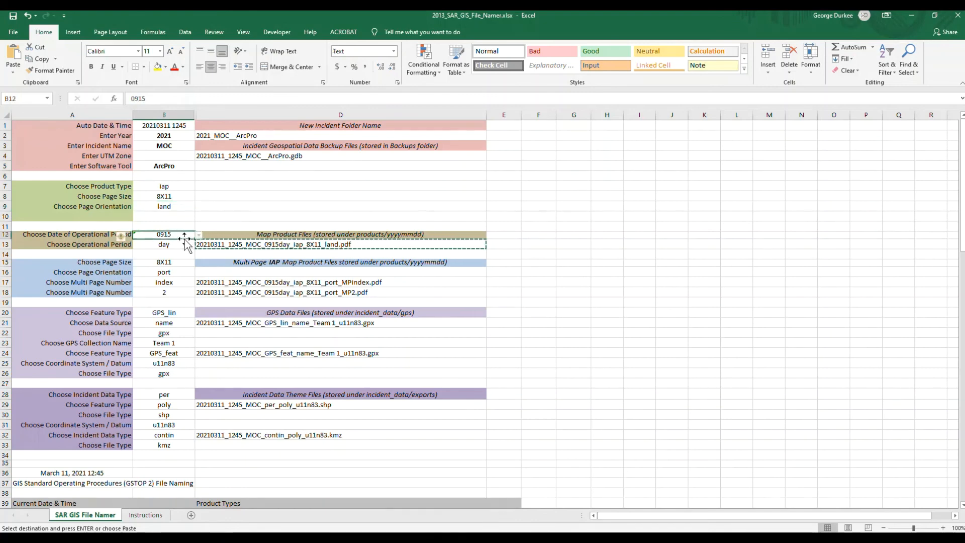
left_click(199, 235)
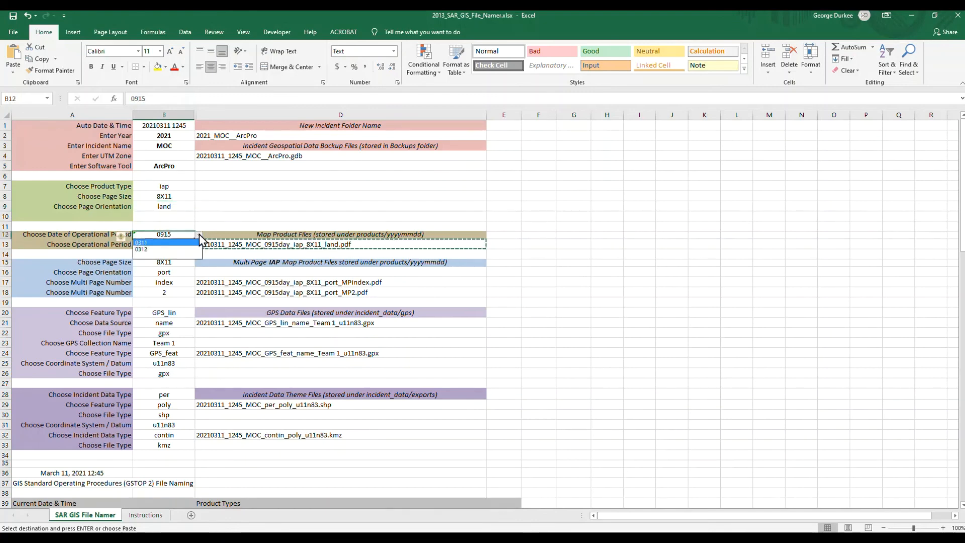
left_click(200, 236)
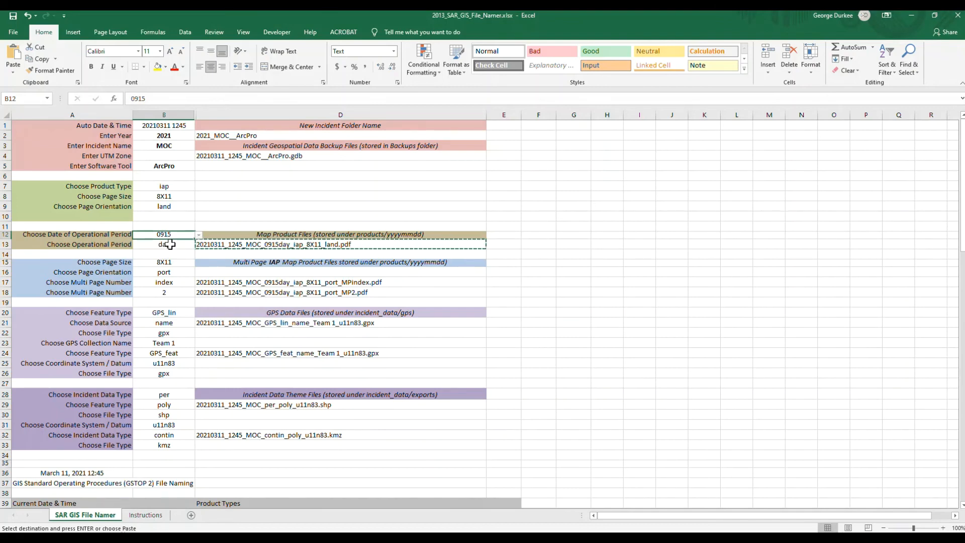
Step: Set the multi-page IAP map product's page size to 8X11 and its page orientation to land
left_click(174, 262)
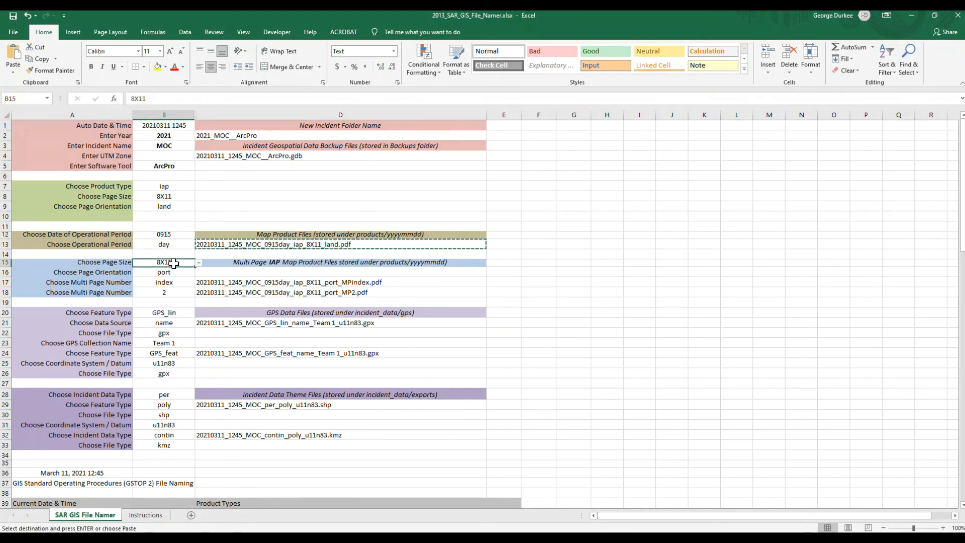
left_click(199, 263)
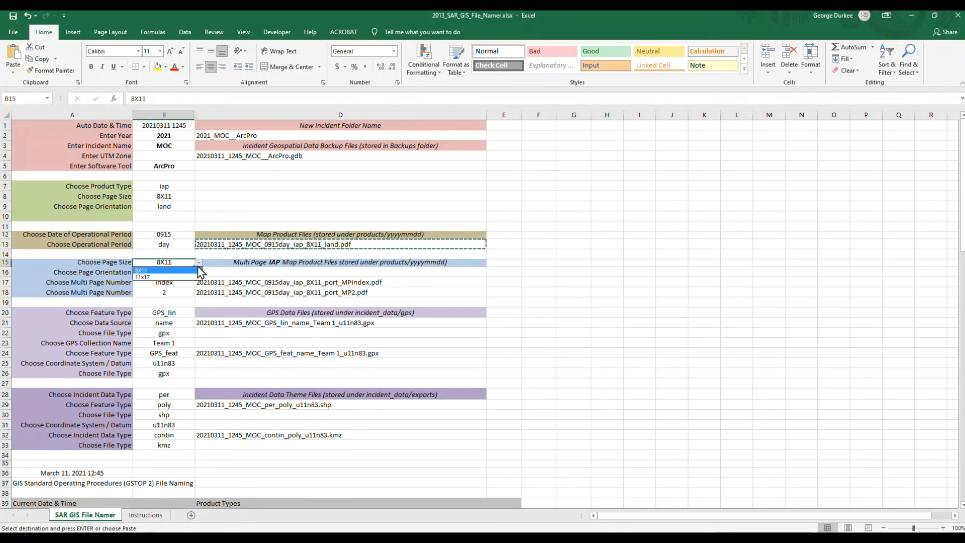
left_click(198, 269)
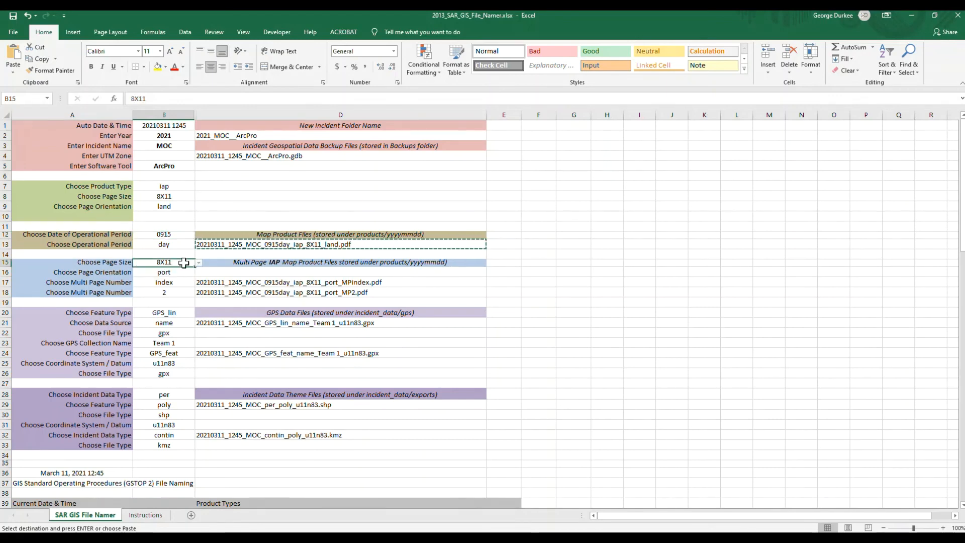
left_click(181, 274)
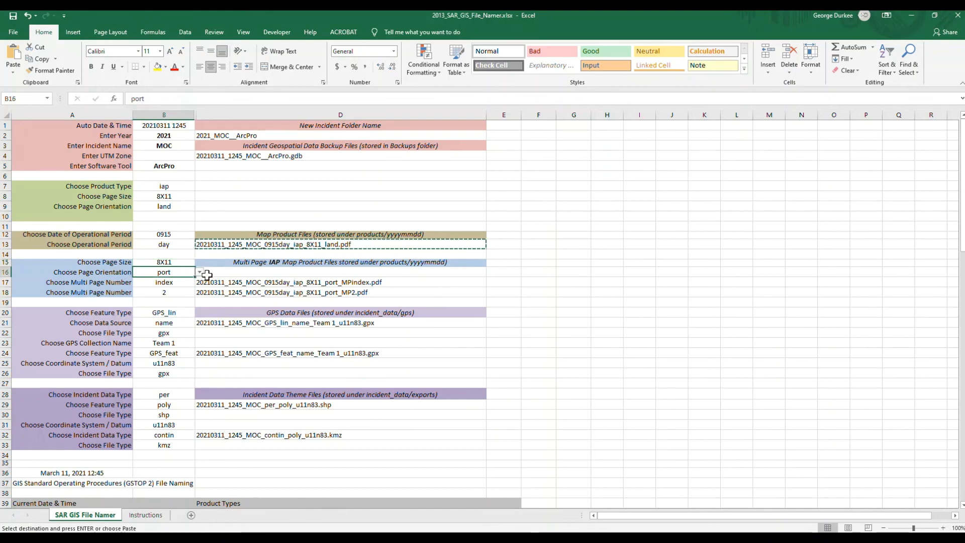
left_click(200, 273)
left_click(167, 286)
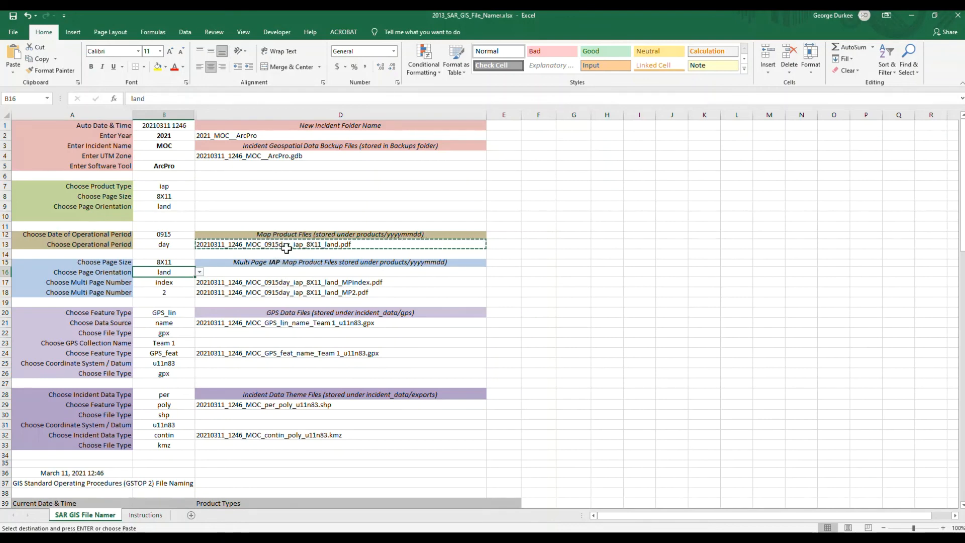
Step: Copy the generated map product file name from cell D13 and return to the layout in ArcGIS Pro
left_click(333, 245)
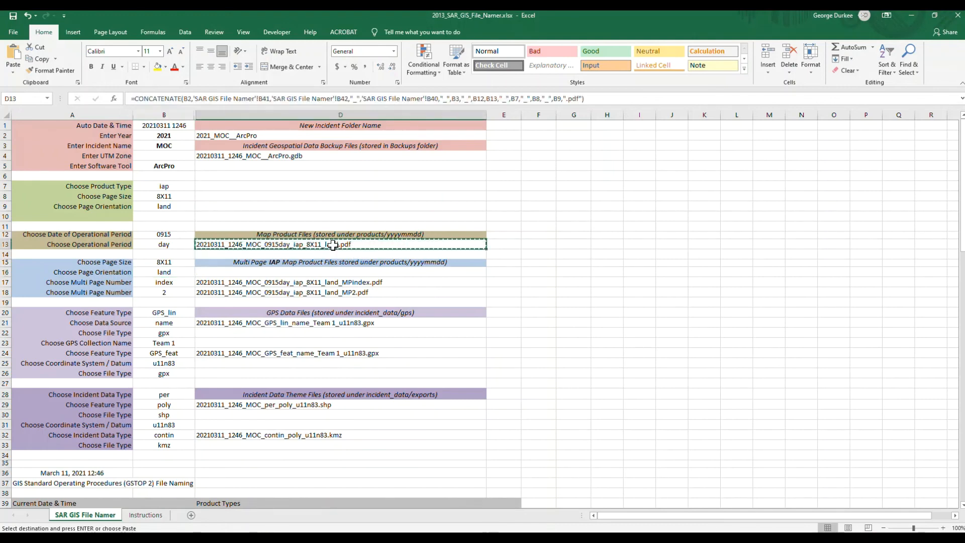
right_click(333, 246)
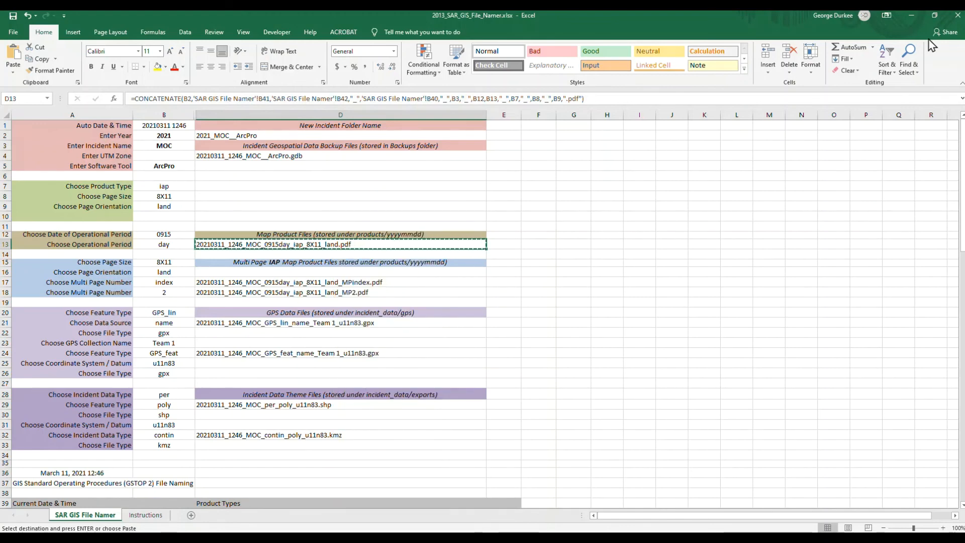
left_click(912, 13)
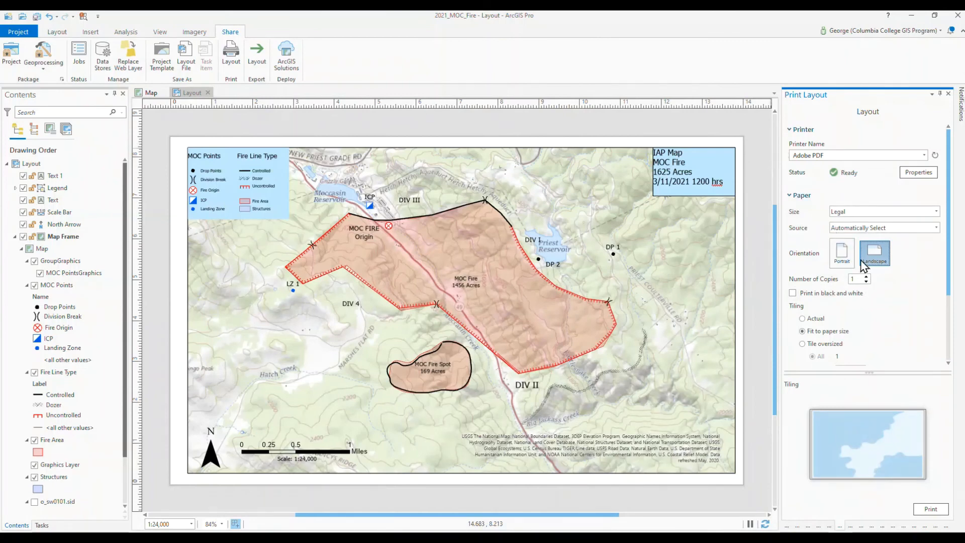
Step: Examine the remaining print settings for the layout, including tiling and the output quality resample ratio
scroll(879, 268, "down", 3)
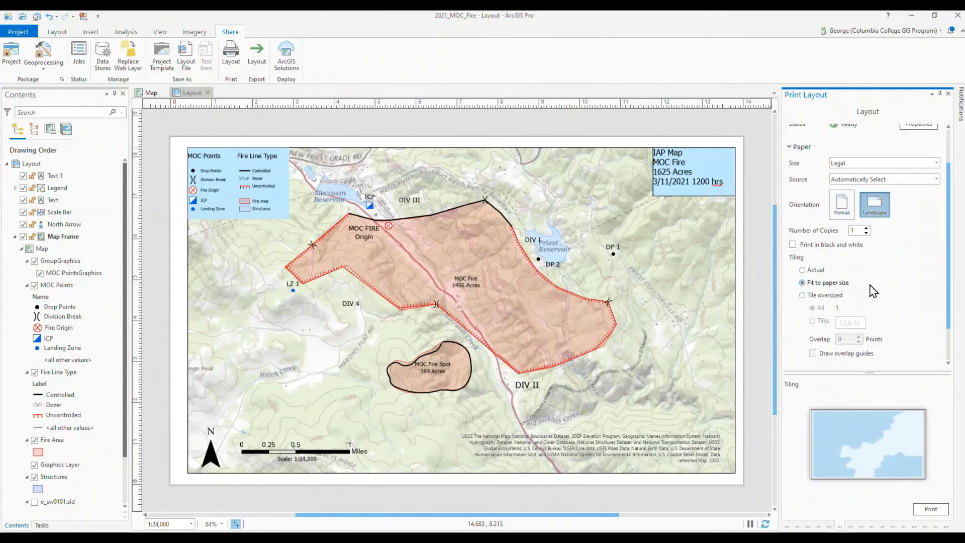
scroll(871, 298, "down", 1)
scroll(868, 305, "up", 4)
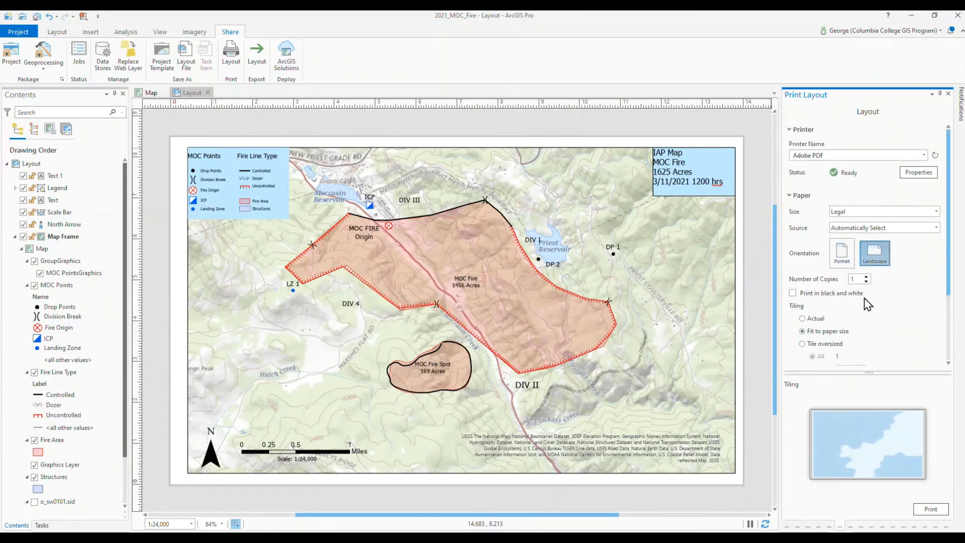
scroll(868, 304, "down", 4)
scroll(864, 312, "up", 4)
scroll(865, 315, "down", 2)
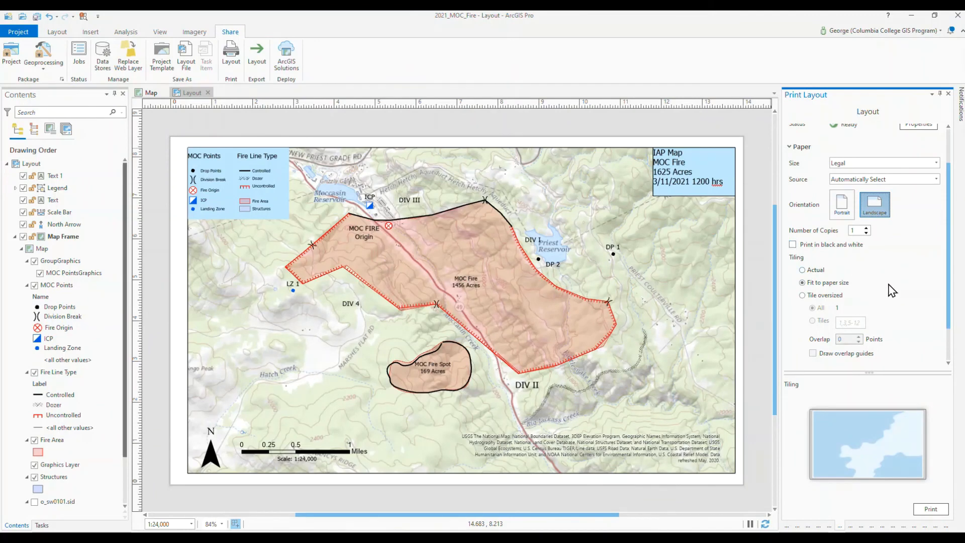
scroll(892, 290, "down", 2)
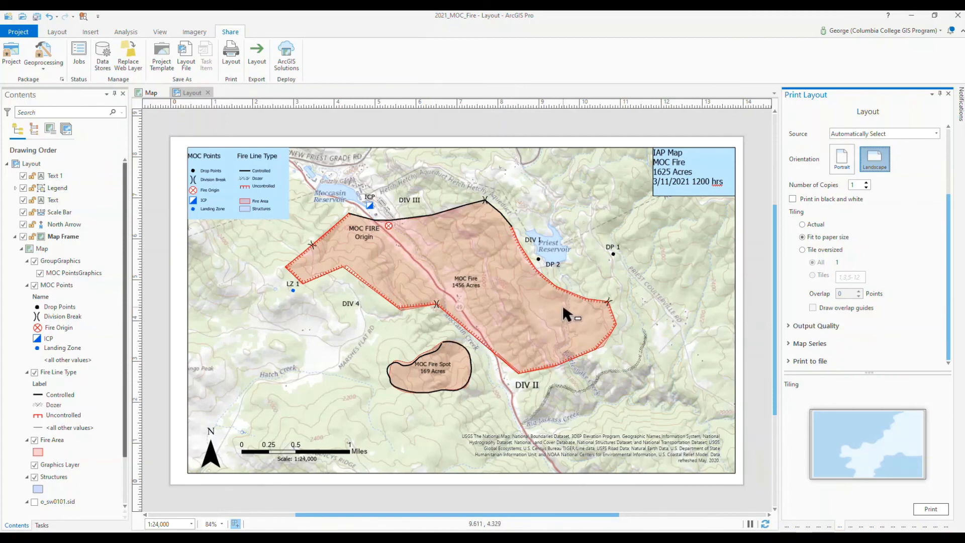
left_click(788, 329)
scroll(862, 331, "down", 2)
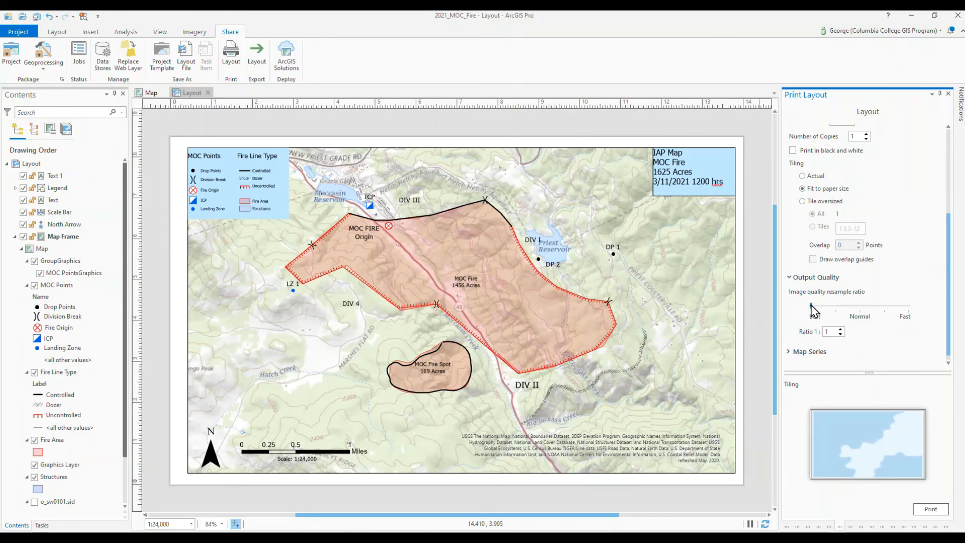
left_click(788, 277)
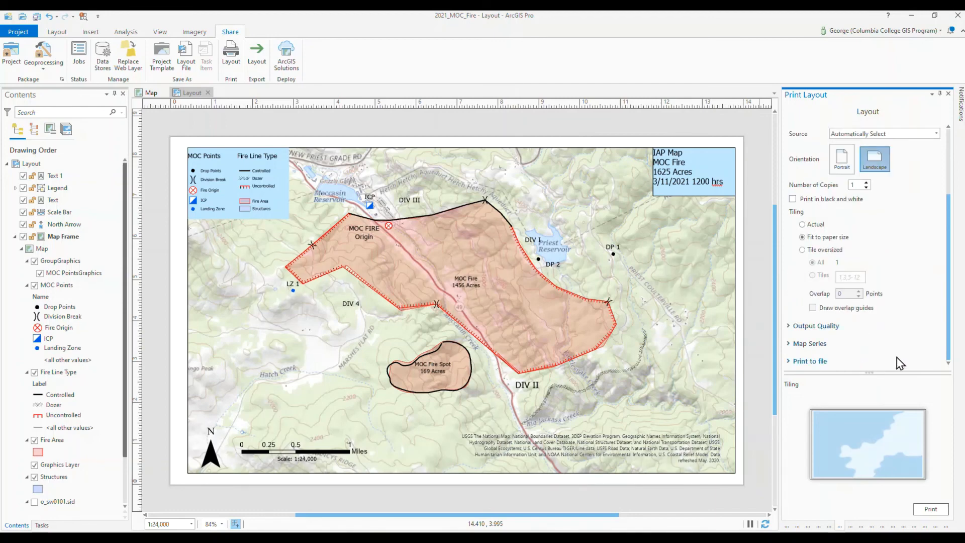
Step: Print the layout to PDF and replace the default file name with the copied 20210311_1246_MOC_0915day_iap_8X11_land.pdf
left_click(934, 508)
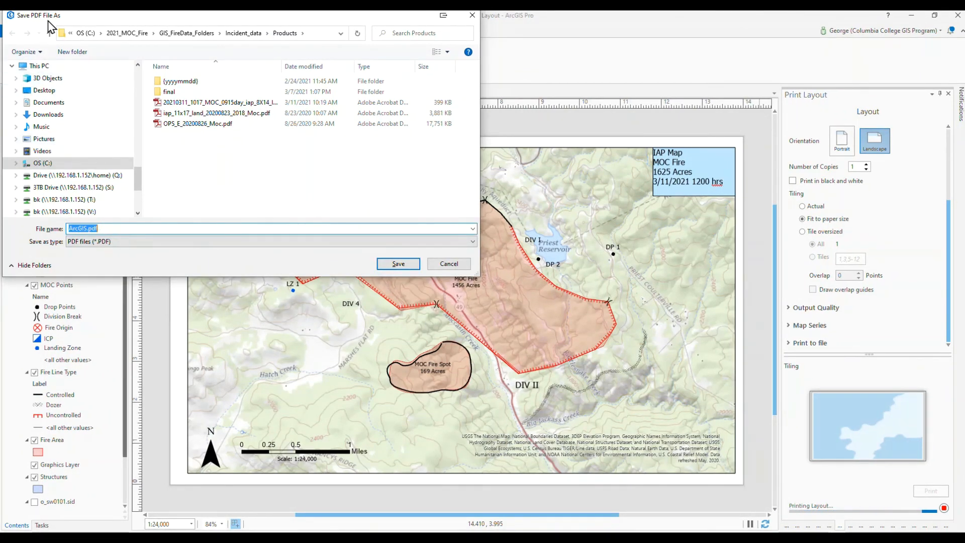
left_click_drag(105, 229, 48, 233)
type("20210311_1246_MOC_0915day_iap_8X14_land.pdf")
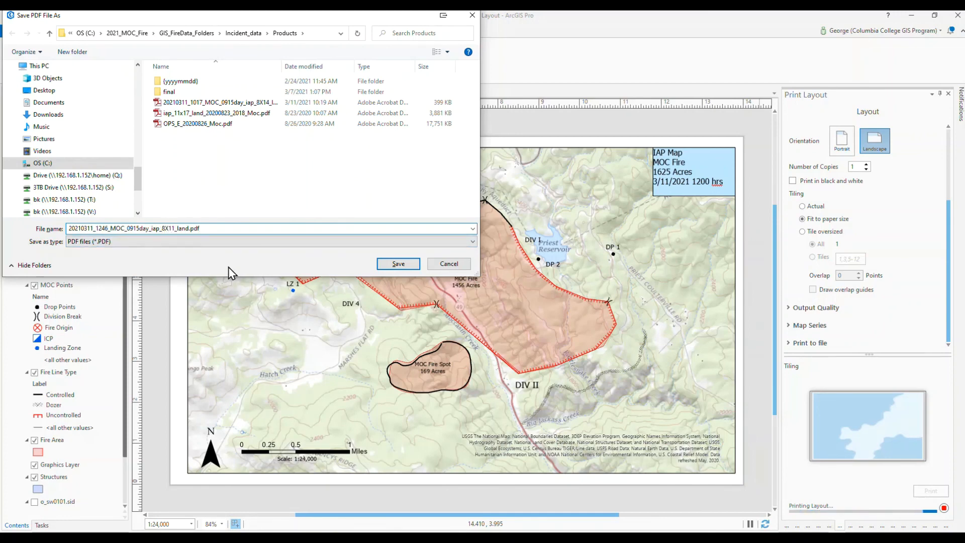
Step: Change 8X11 to 8X14 in the PDF file name, append the author's name after land, remove 0915, and save in the Products folder
key("BackSpace")
type("4")
type("_DurkeeG")
left_click(127, 228)
key("Delete")
key("Delete")
key("Delete")
key("Delete")
left_click(397, 263)
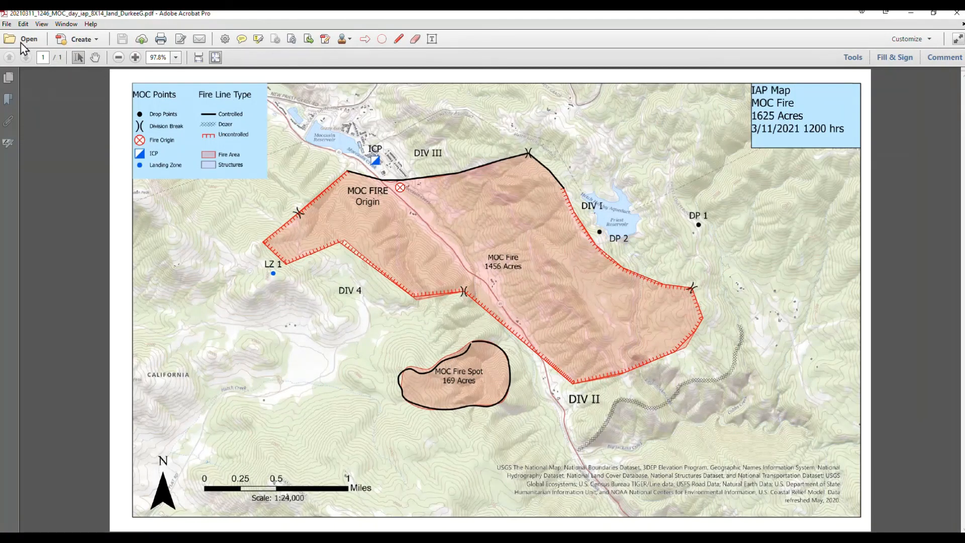
Step: Zoom out the printed IAP map PDF in Adobe Acrobat Pro to 75% to view the whole page
left_click(118, 57)
left_click(118, 57)
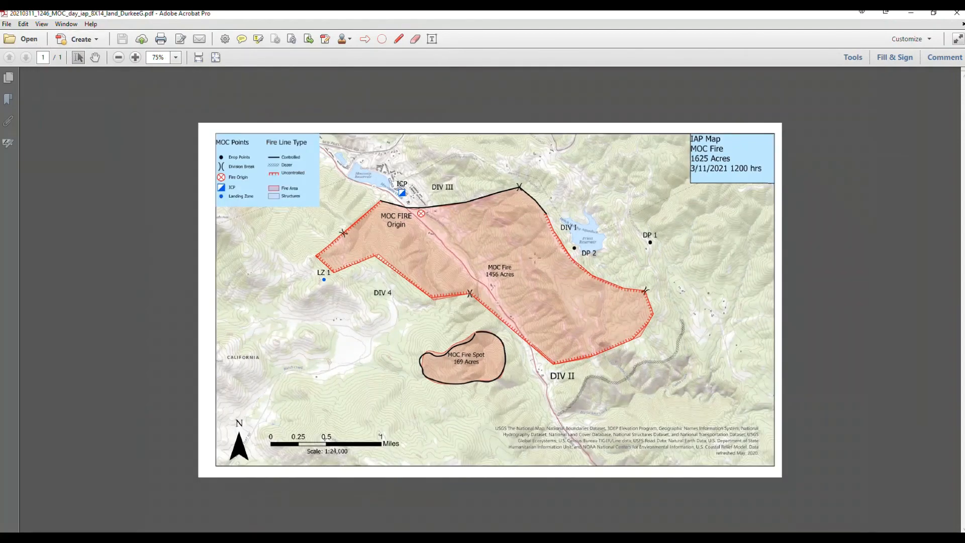